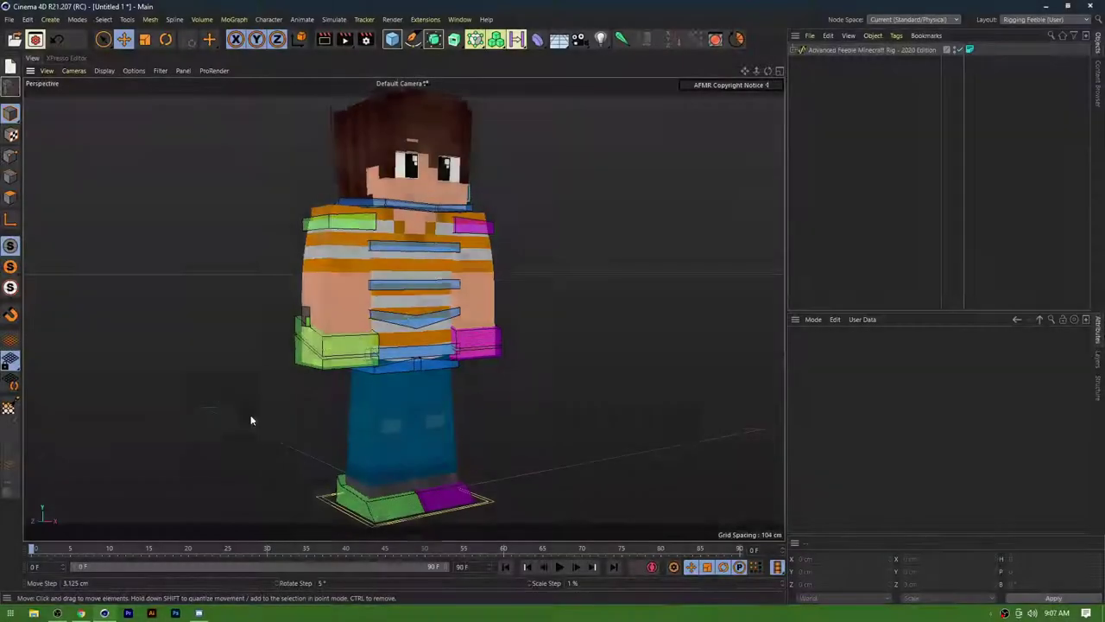
Examine the Minecraft character rig and its body controllers from several angles
left_click_drag(252, 420, 326, 404, "alt")
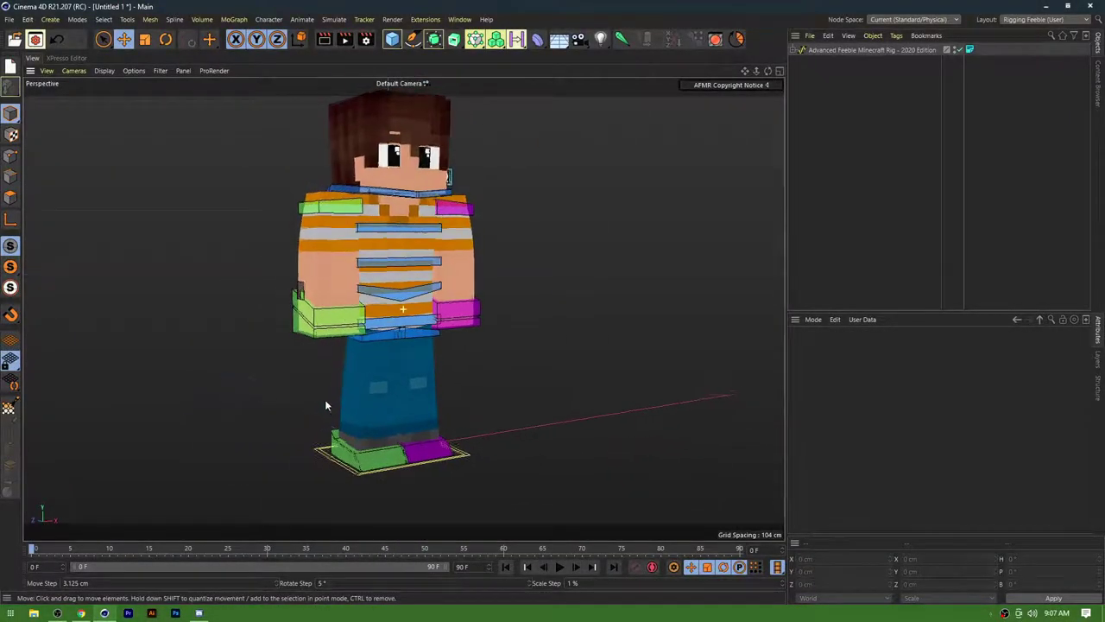
middle_click_drag(326, 405, 319, 465, "alt")
right_click_drag(325, 437, 354, 423, "alt")
middle_click_drag(353, 423, 293, 439, "alt")
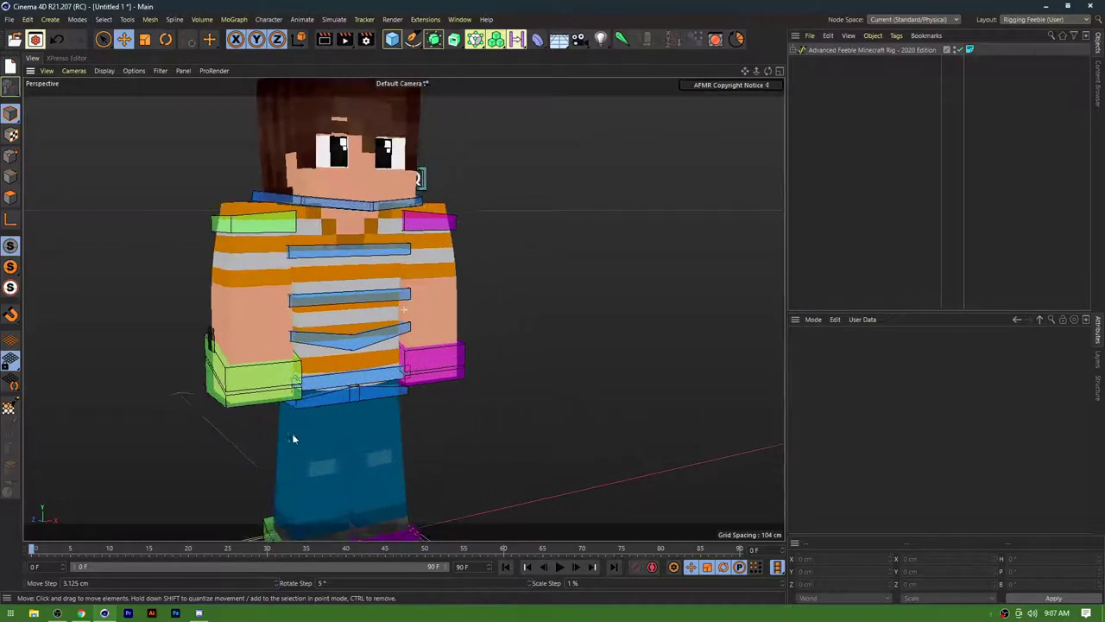
left_click_drag(293, 440, 315, 331, "alt")
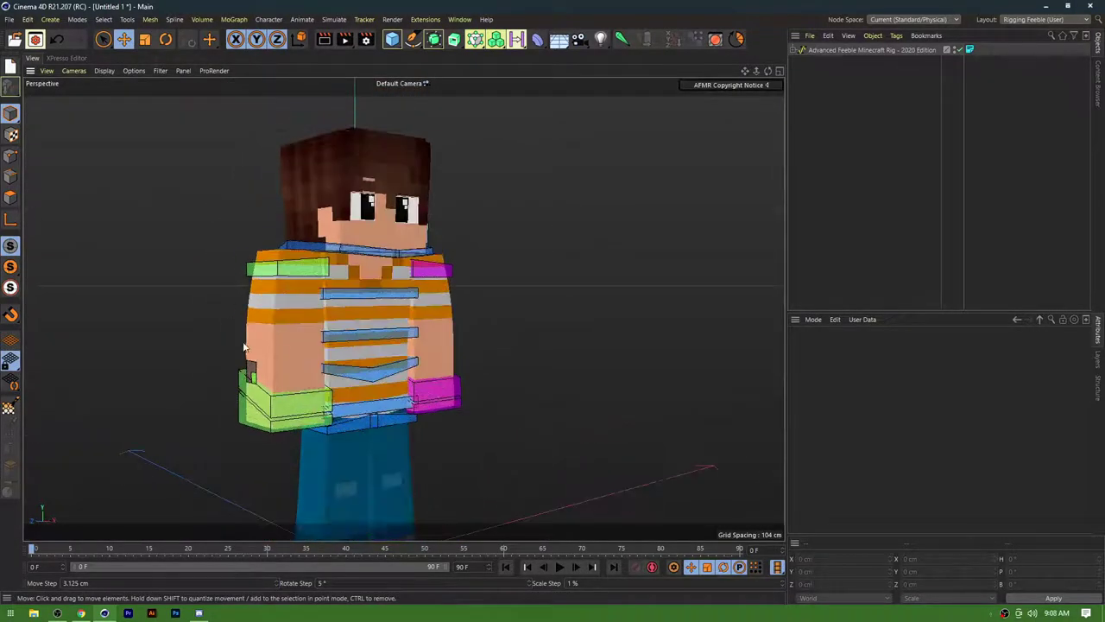
left_click_drag(243, 346, 318, 268, "alt")
middle_click_drag(355, 285, 334, 328, "alt")
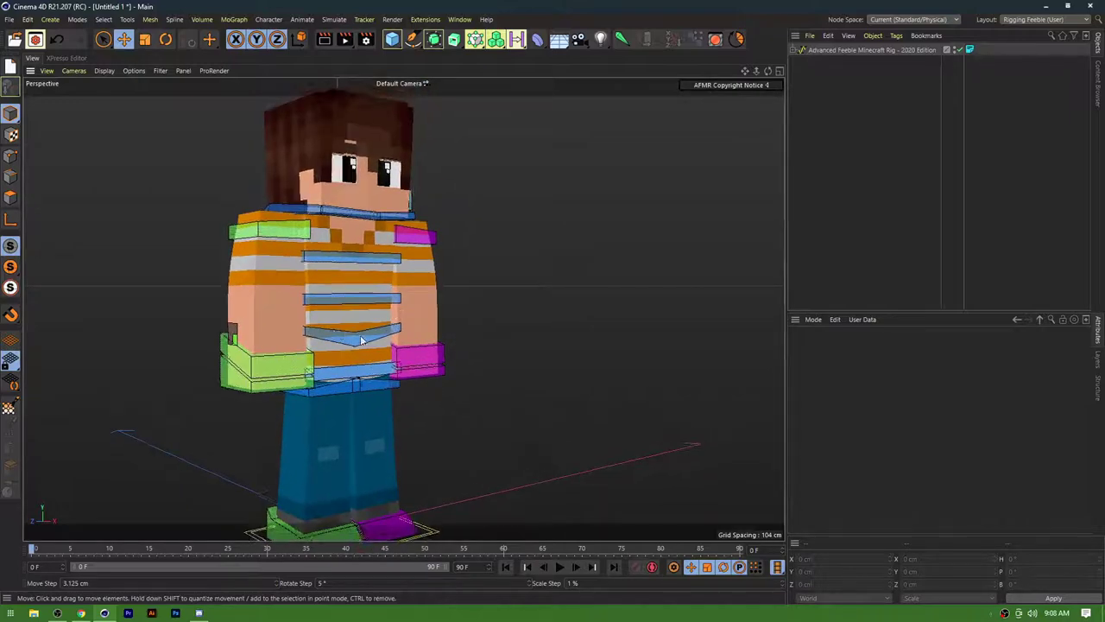
left_click_drag(359, 335, 309, 336, "alt")
Turn on the second layers for the body, both arms and both legs in the rig's Main Options
left_click(856, 50)
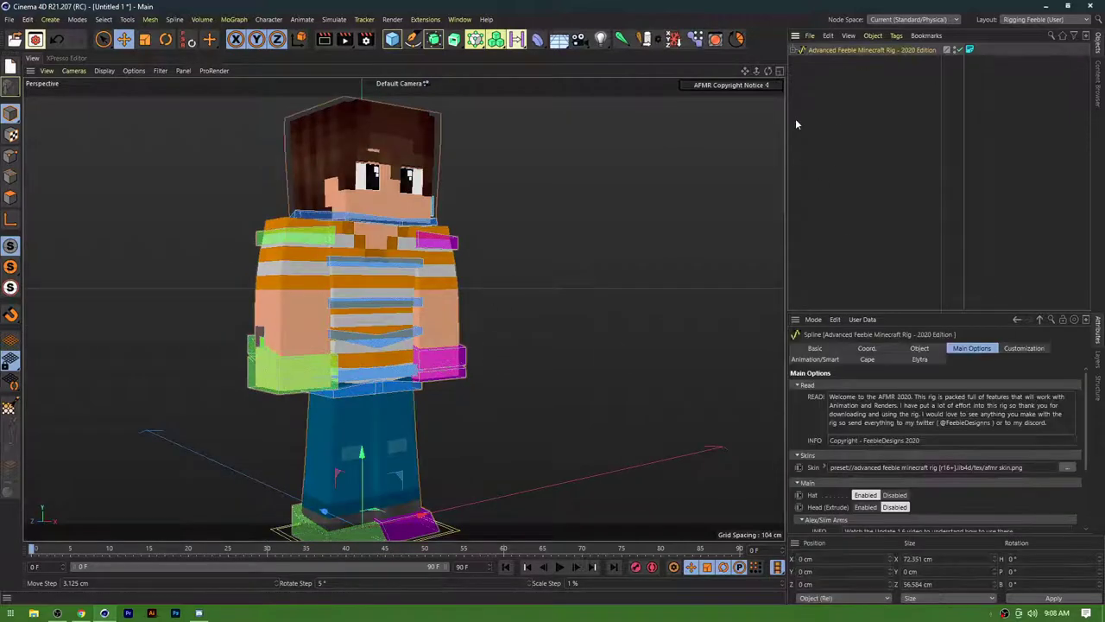
scroll(819, 510, "down", 3)
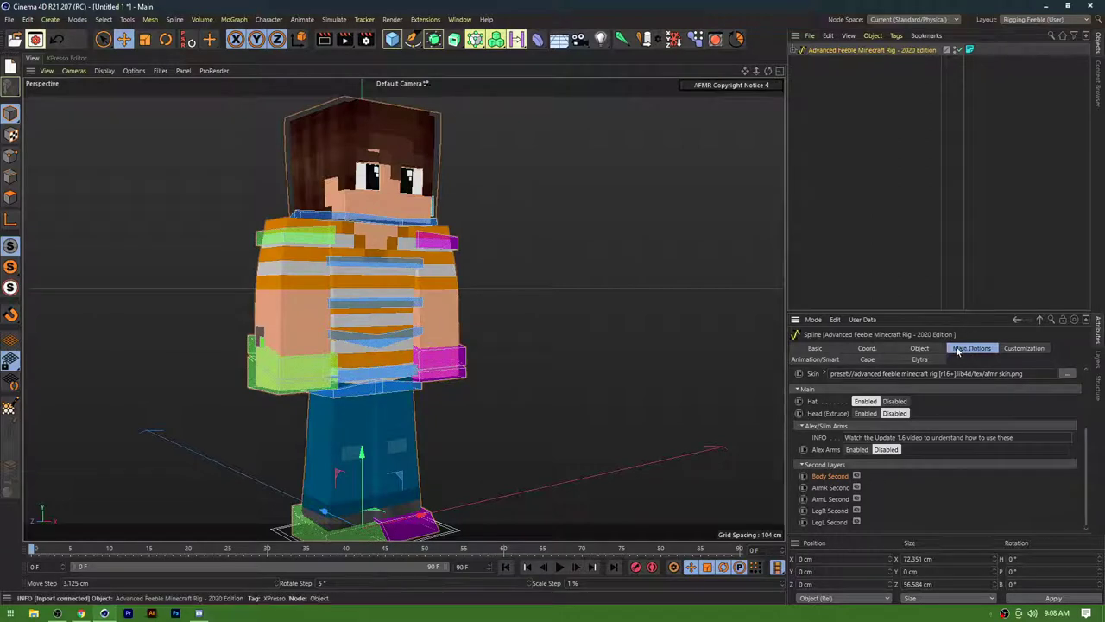
left_click(857, 522)
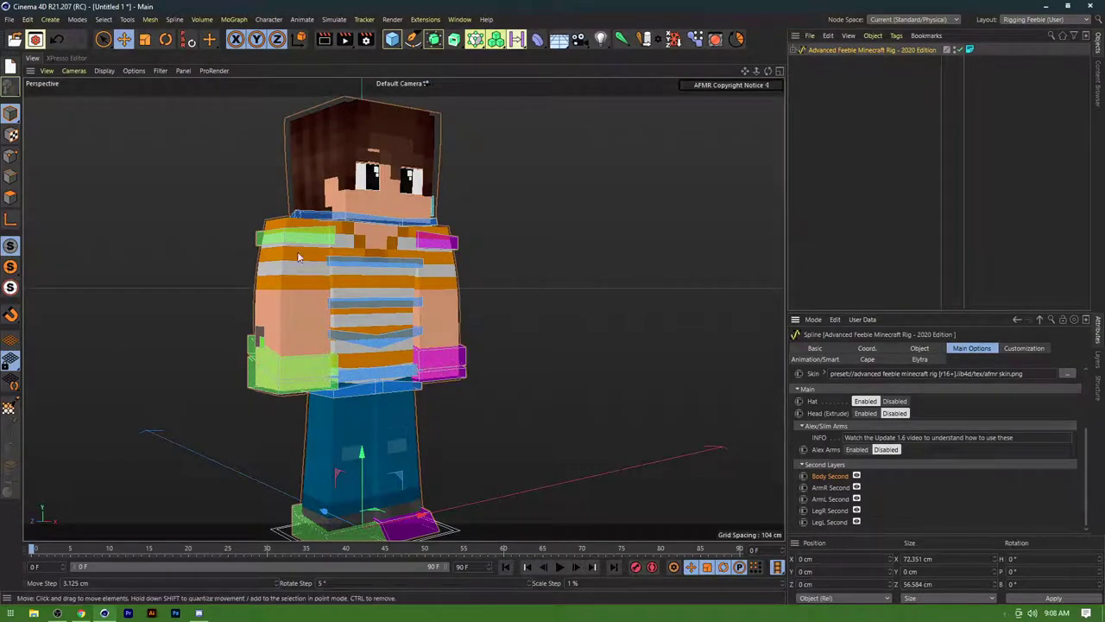
Examine up close how the second layer sits along the character's sleeve, arm and trouser leg
scroll(250, 296, "up", 5)
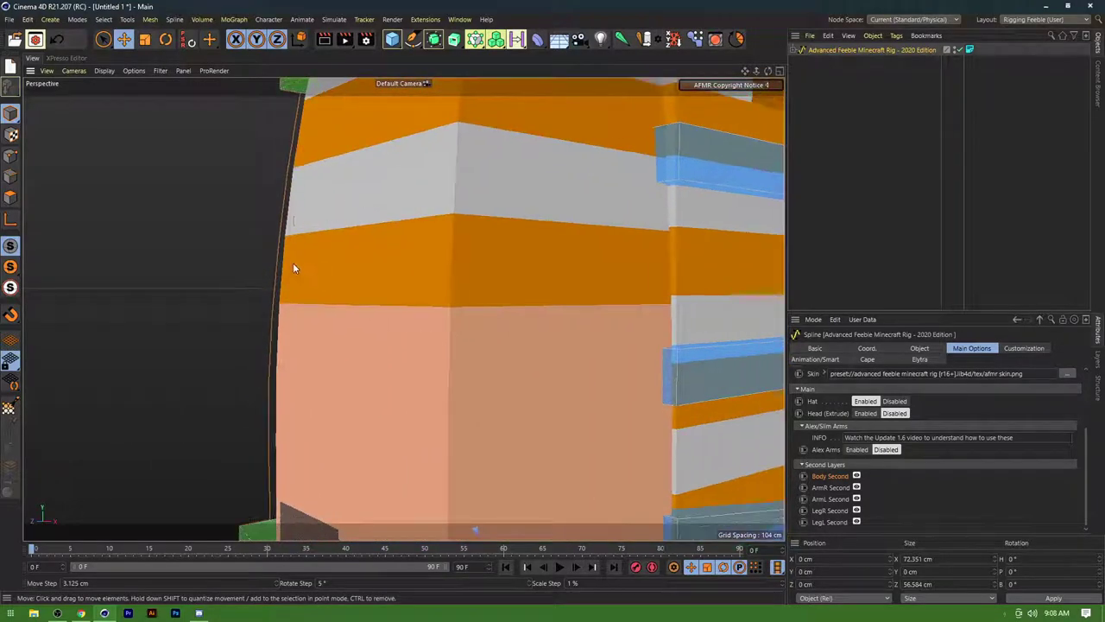
middle_click_drag(280, 307, 276, 328, "alt")
left_click(276, 328)
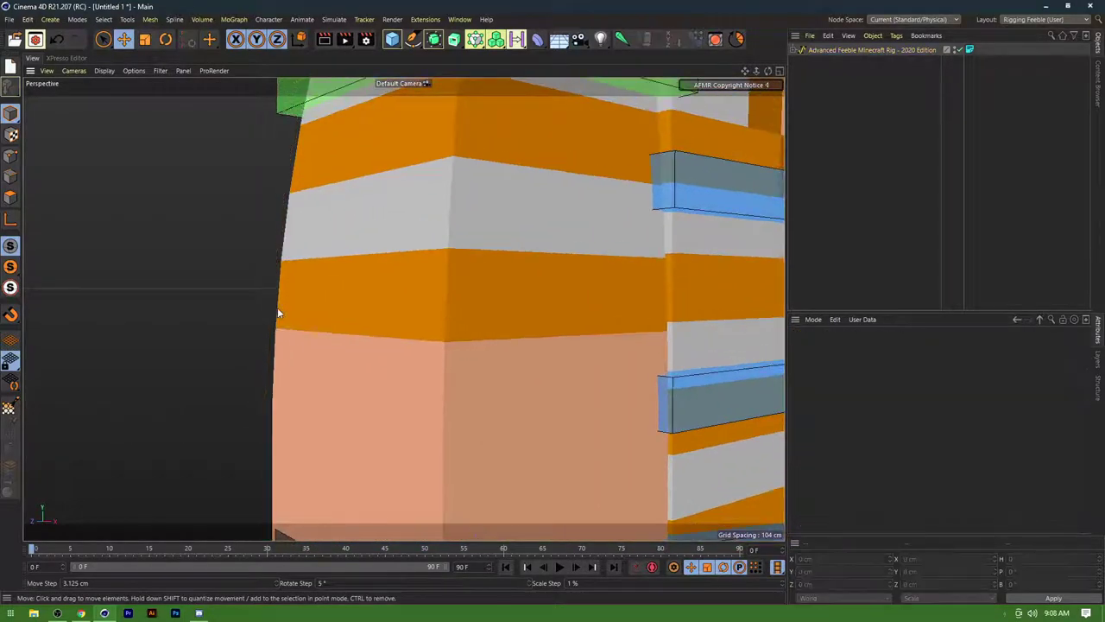
left_click(277, 302)
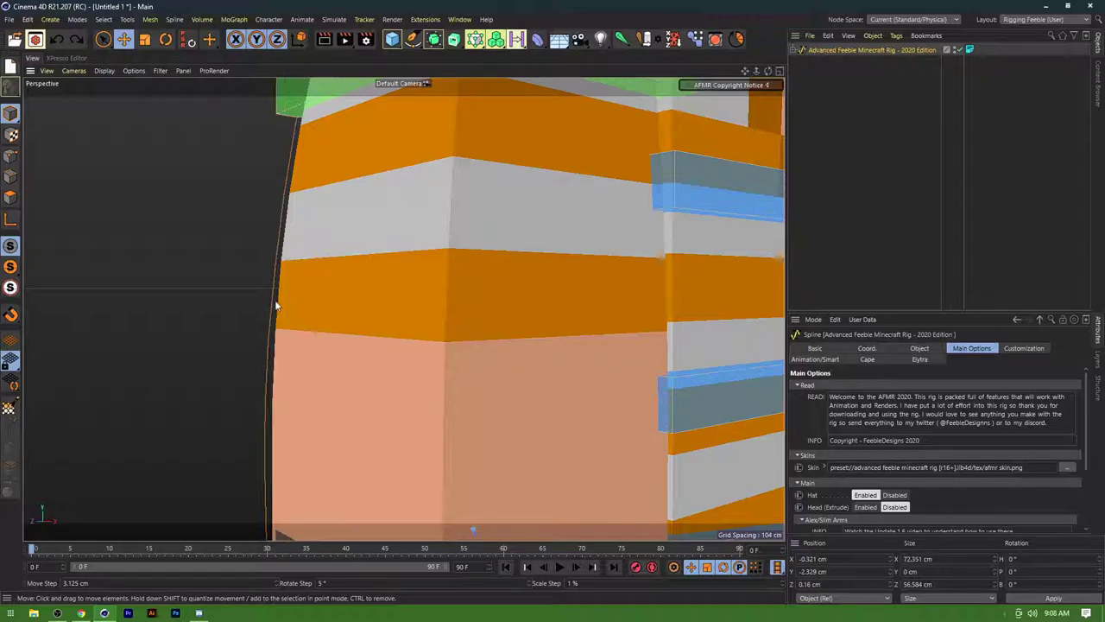
scroll(275, 314, "down", 5)
middle_click_drag(388, 449, 353, 217, "alt")
middle_click_drag(323, 444, 291, 328, "alt")
scroll(291, 326, "up", 5)
middle_click_drag(404, 376, 354, 307, "alt")
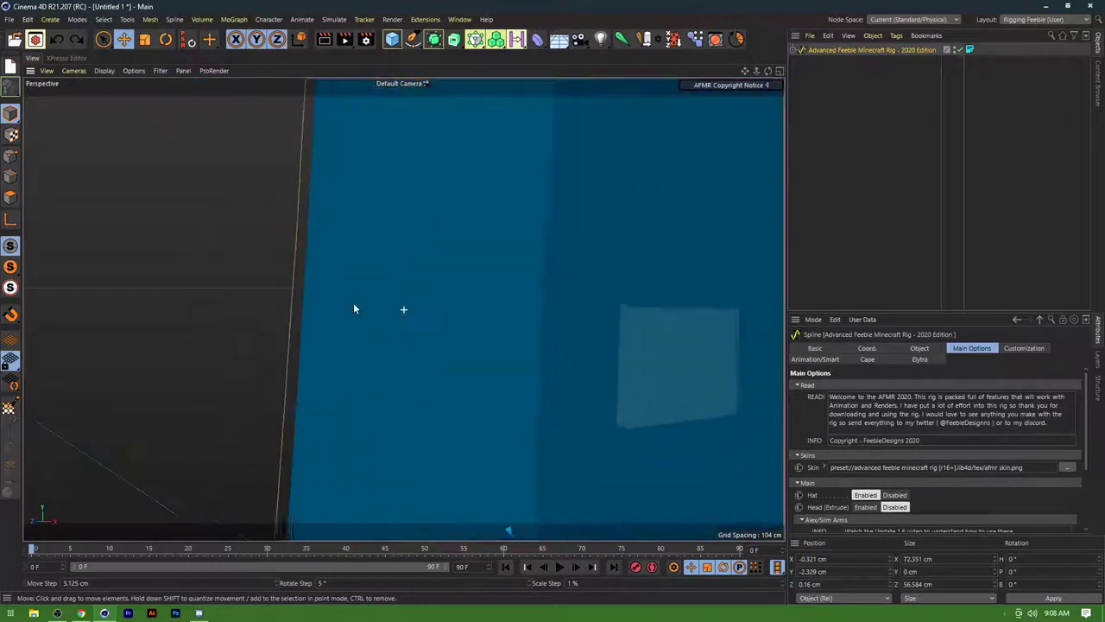
scroll(369, 270, "down", 6)
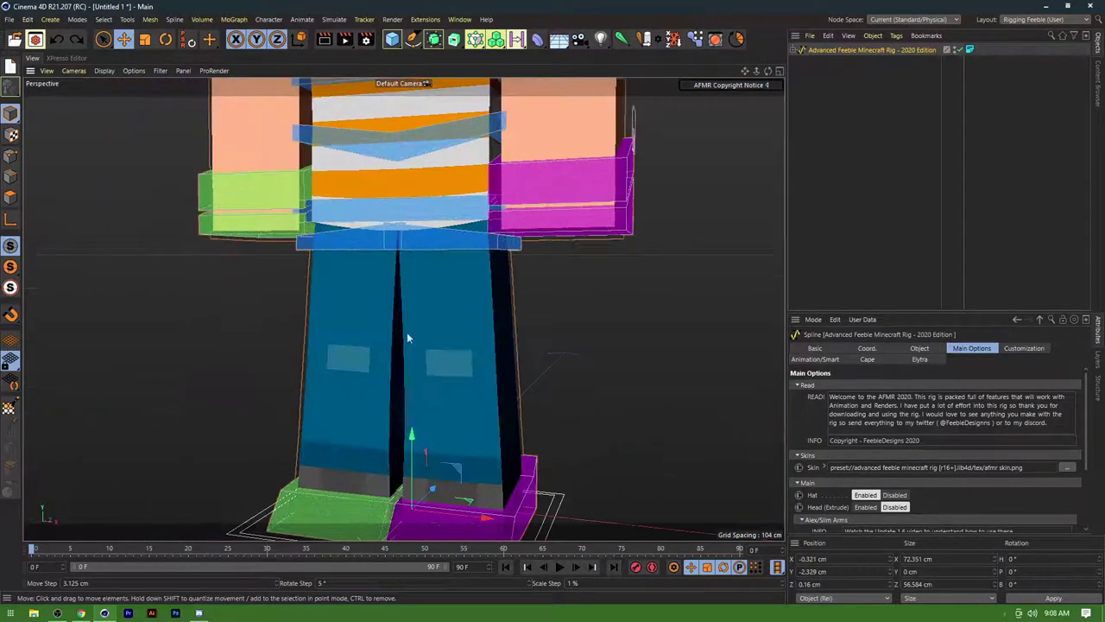
Undo the accidental shift of the whole rig and clear the selection
scroll(408, 337, "down", 4)
middle_click_drag(440, 95, 398, 212, "alt")
left_click_drag(397, 213, 348, 323, "alt")
middle_click_drag(348, 322, 381, 336, "alt")
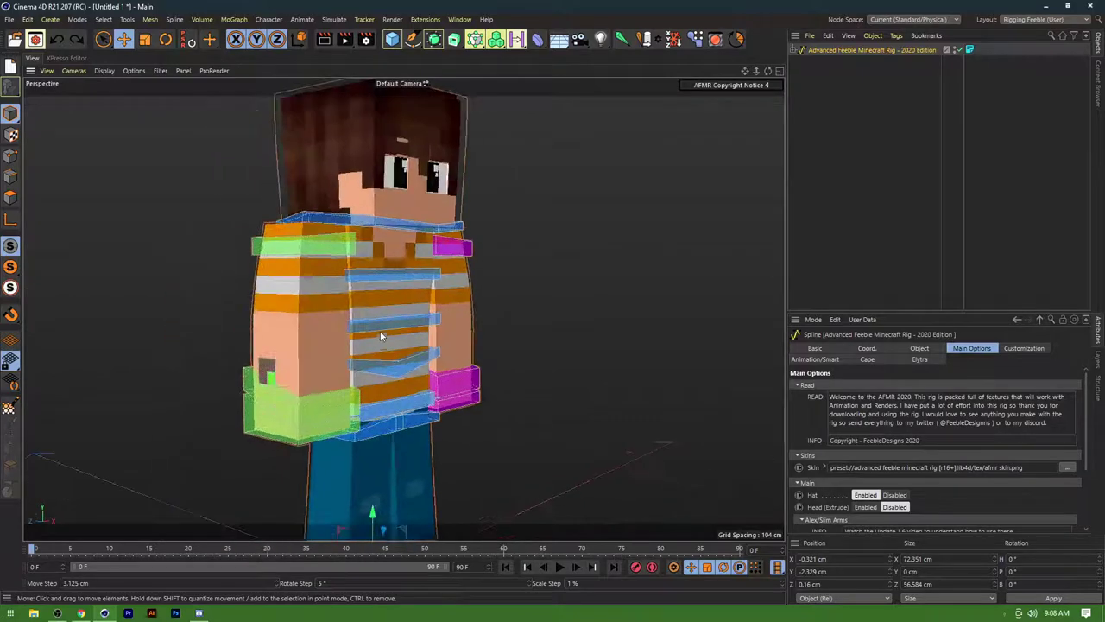
scroll(380, 336, "down", 4)
left_click_drag(363, 336, 383, 318, "alt")
middle_click_drag(383, 318, 397, 403, "alt")
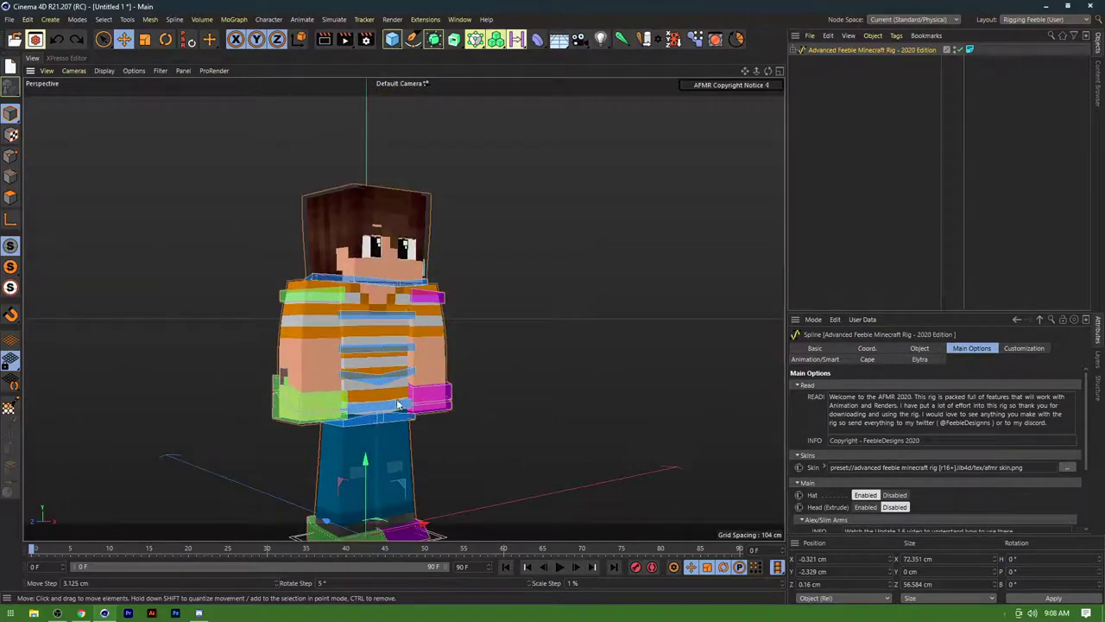
left_click_drag(397, 406, 393, 354, "alt")
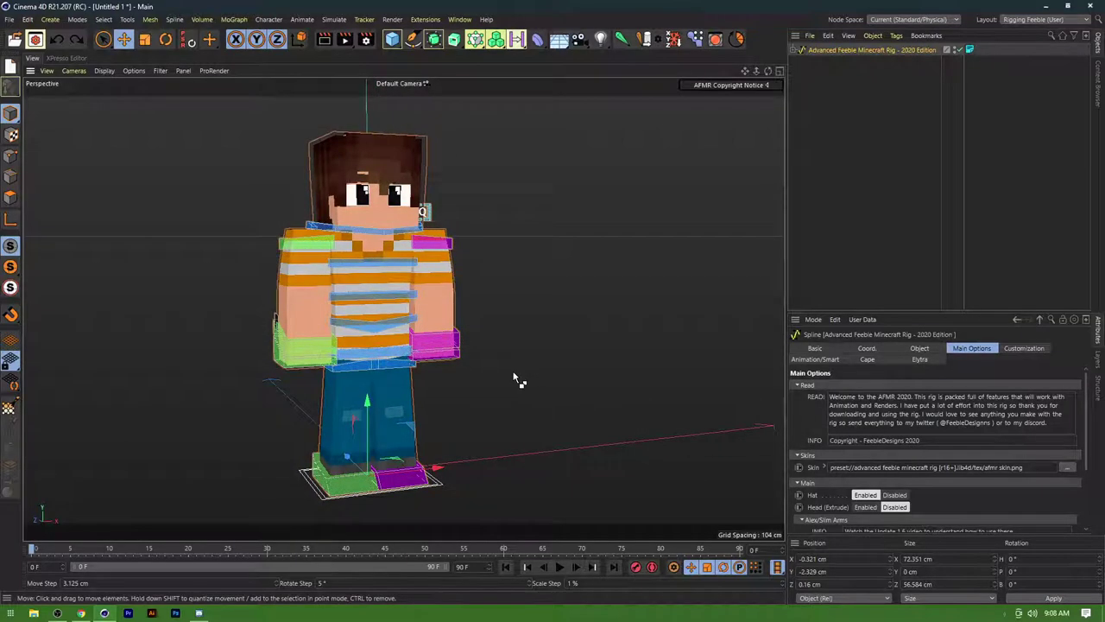
key("ctrl+z")
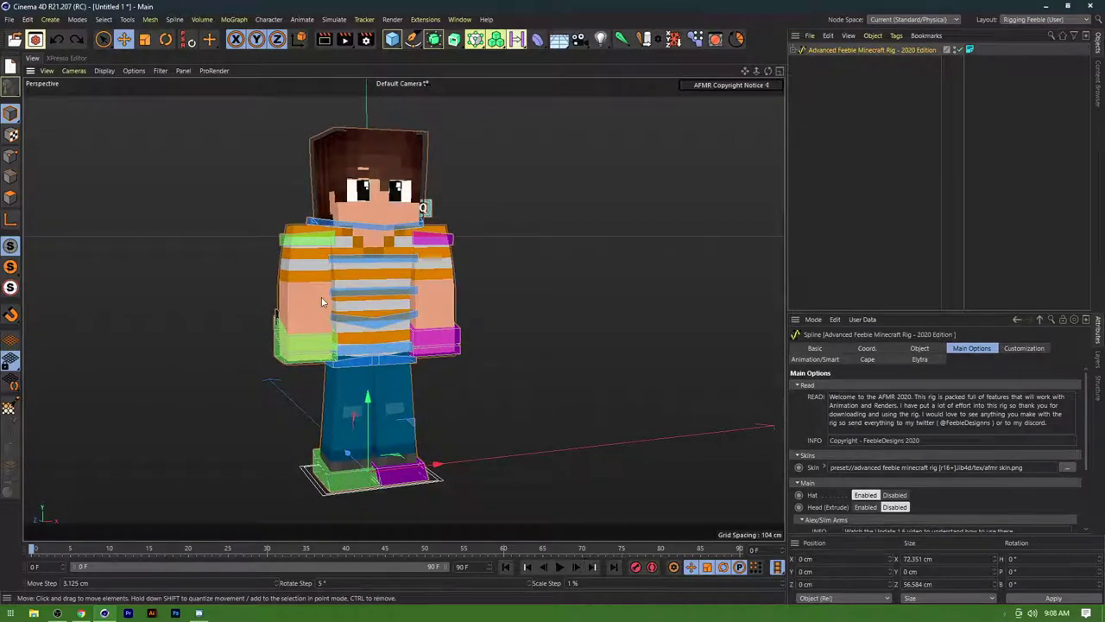
left_click(510, 366)
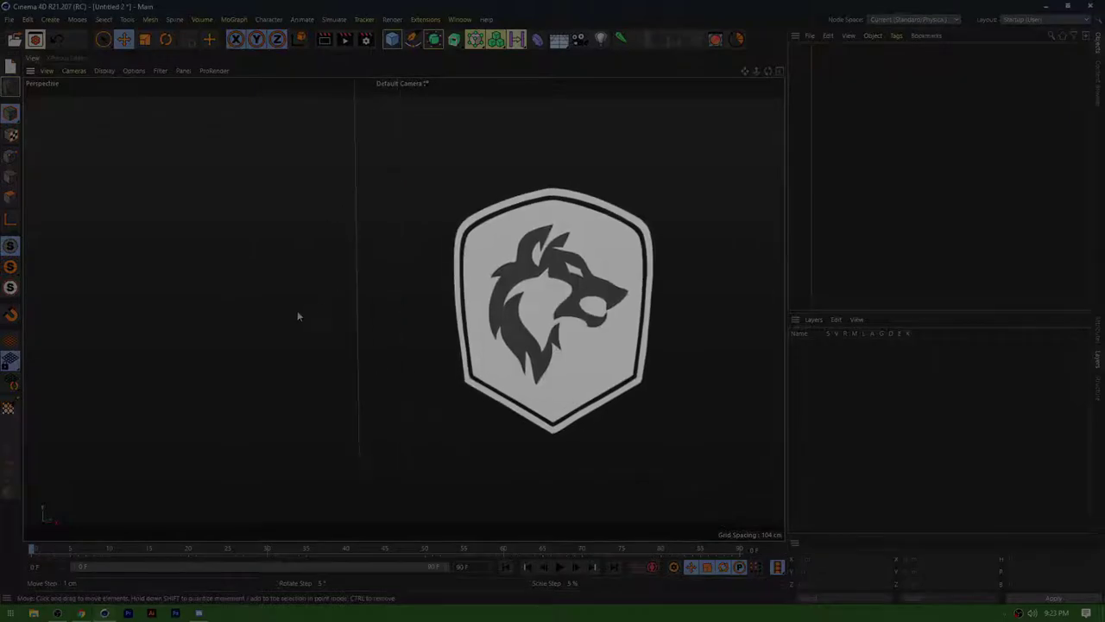
Load the AFMR 2020 v1.6 character from the advanced feeble minecraft rig preset into the empty scene
left_click_drag(302, 295, 405, 298, "alt")
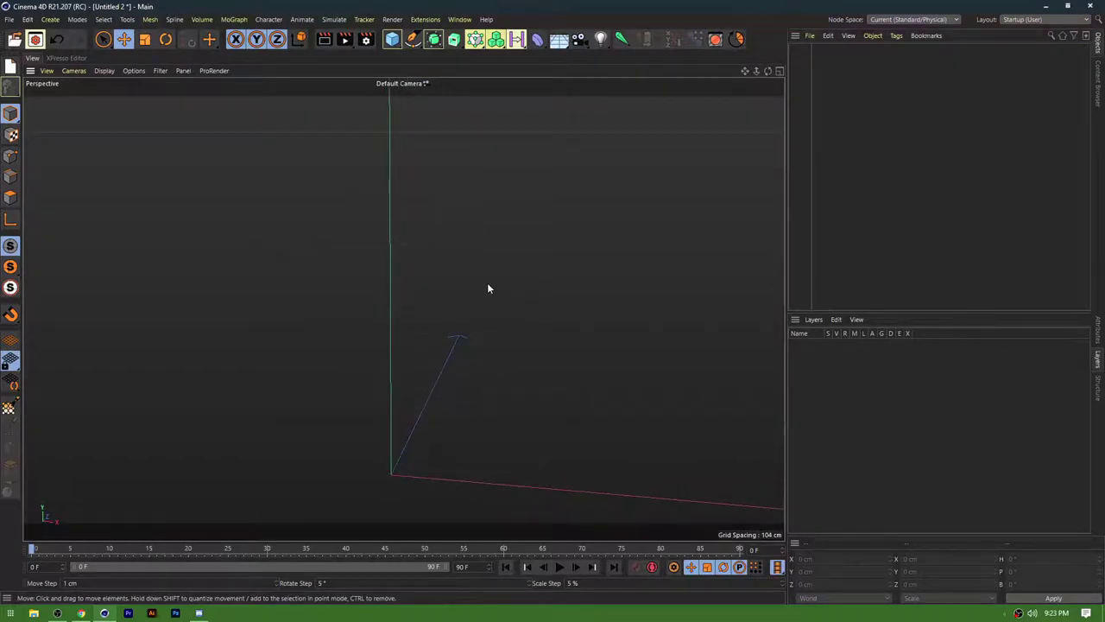
left_click_drag(488, 288, 548, 241, "alt")
middle_click_drag(392, 318, 395, 279, "alt")
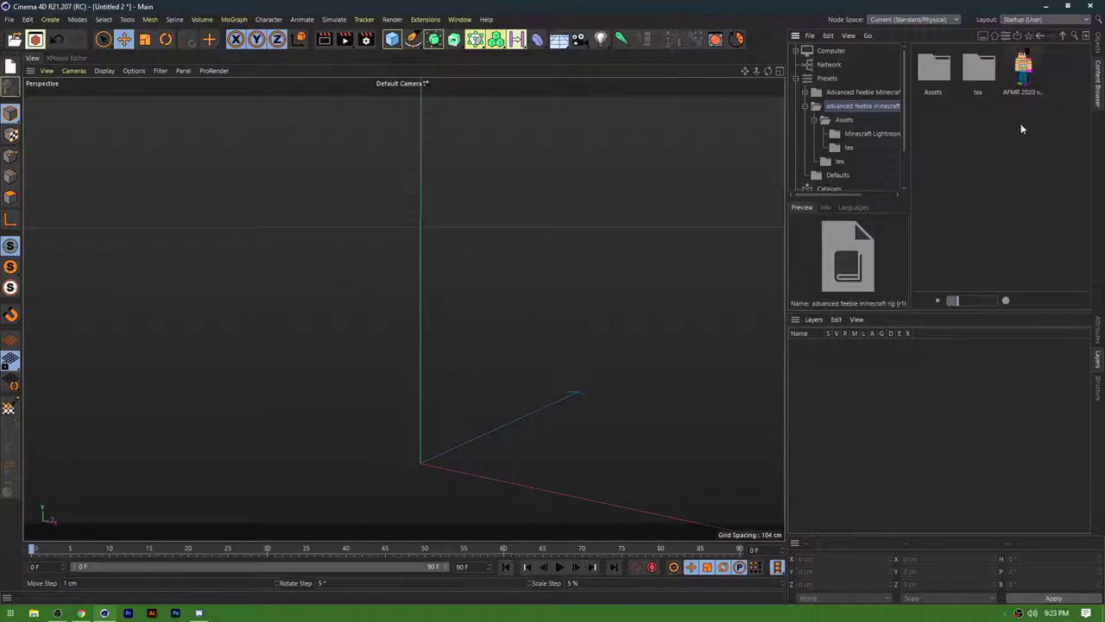
left_click_drag(1020, 126, 1039, 118)
double_click(1028, 76)
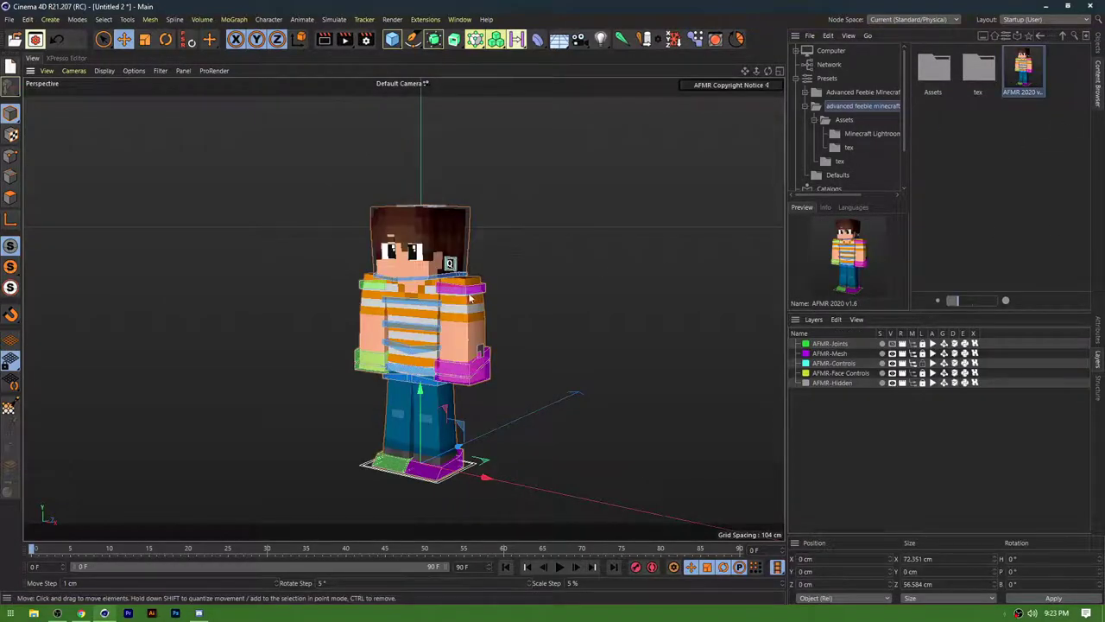
scroll(471, 298, "up", 2)
middle_click_drag(470, 298, 421, 232, "alt")
left_click_drag(420, 232, 410, 270, "alt")
Browse the rig preset's Assets, previewing Alex Arms and the LightRoom file in the Minecraft Lightroom folder
double_click(935, 69)
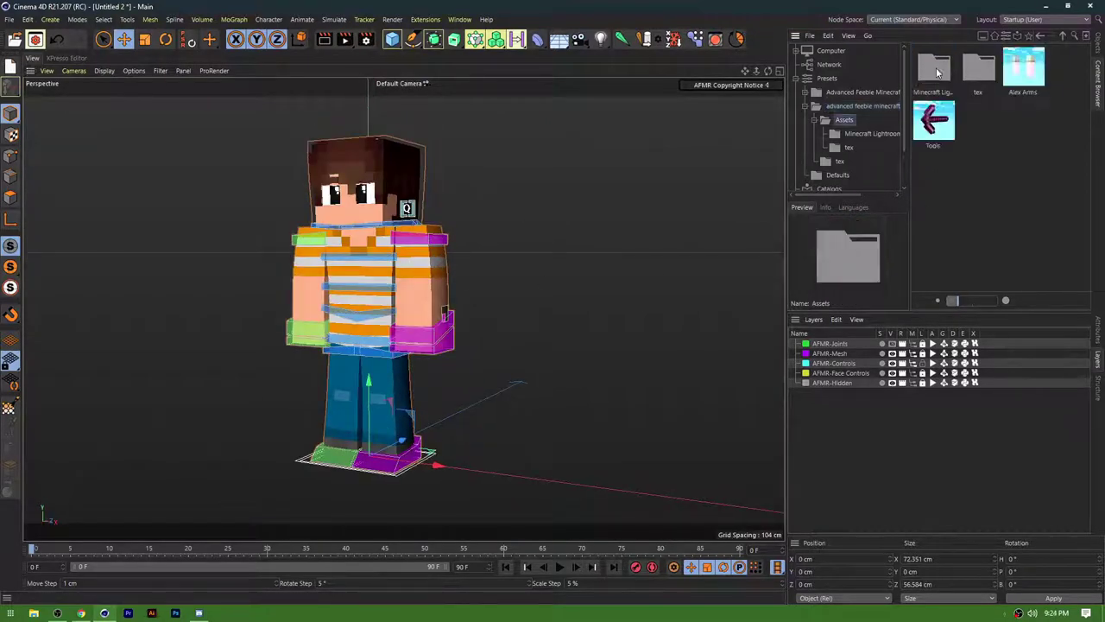
left_click(1027, 71)
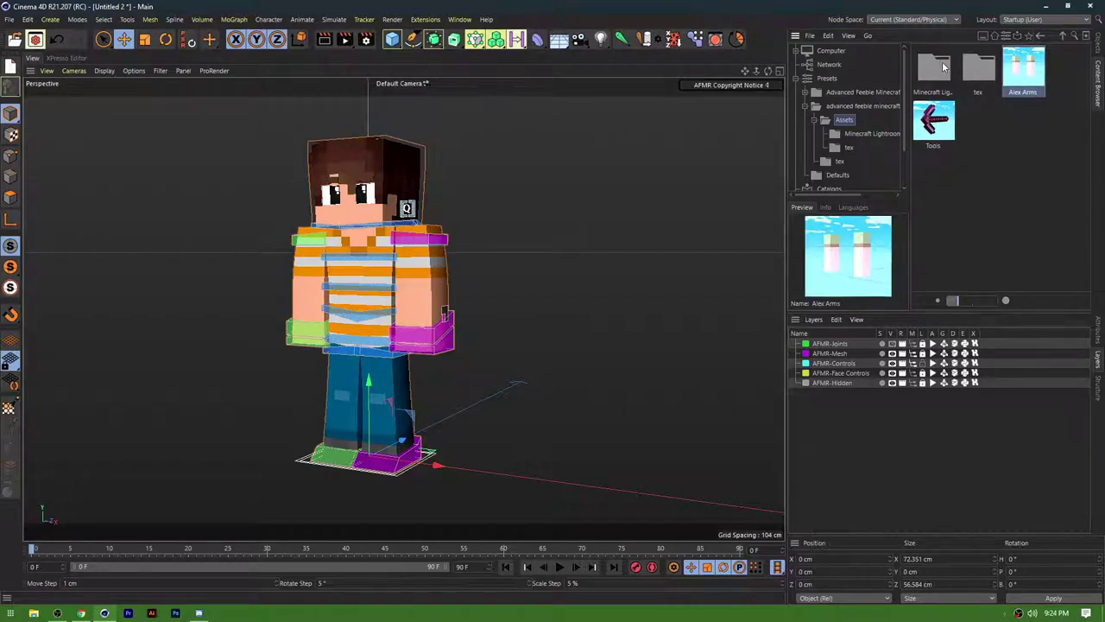
double_click(941, 75)
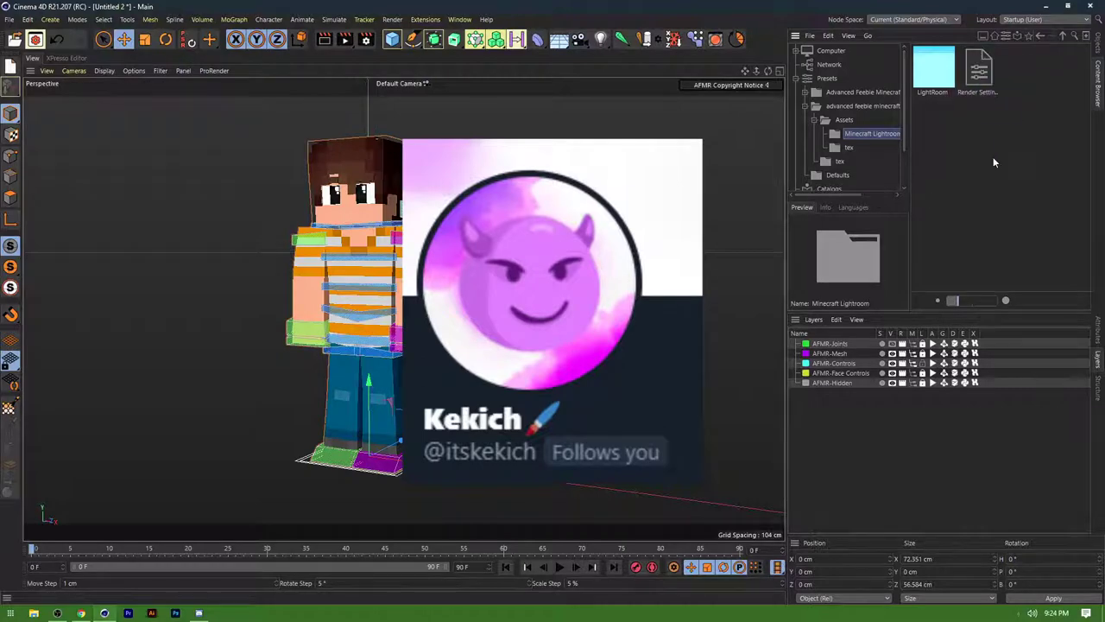
mouse_move(996, 148)
left_mouse_down()
mouse_move(953, 119)
mouse_move(953, 131)
mouse_move(965, 88)
mouse_move(1007, 185)
left_mouse_up()
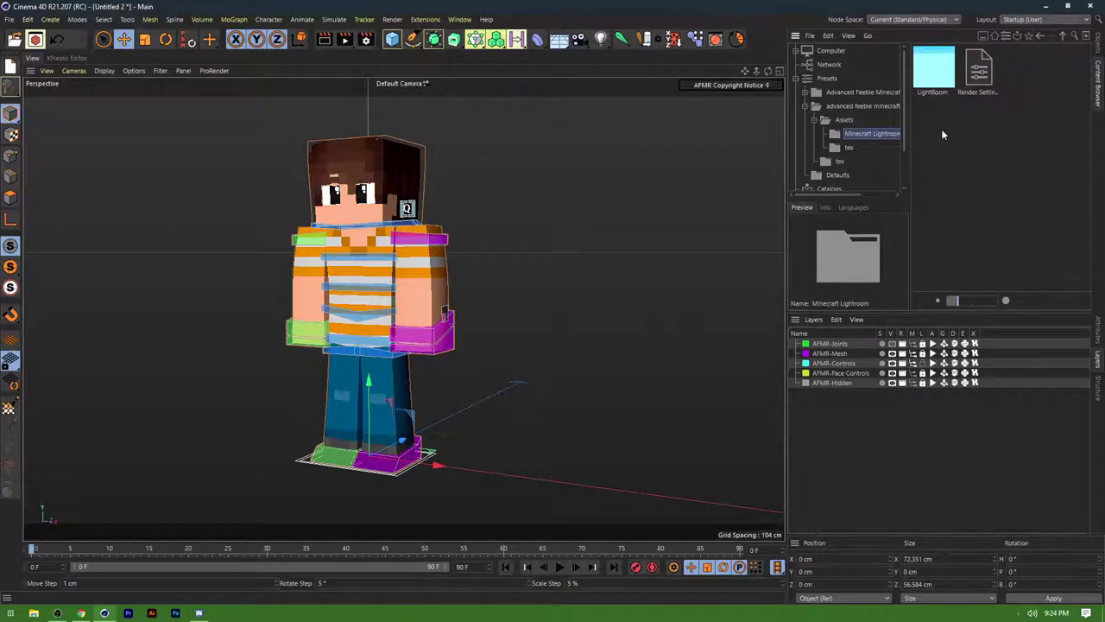
left_click(934, 84)
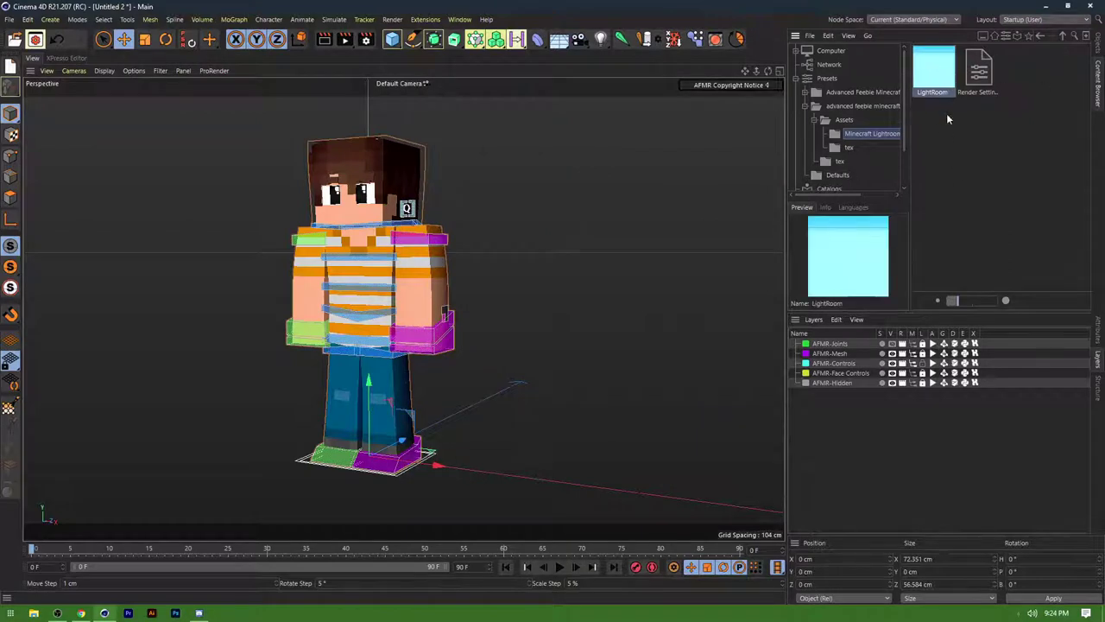
left_click(995, 120)
middle_click_drag(403, 290, 460, 275, "alt")
scroll(460, 263, "up", 2)
left_click_drag(460, 263, 374, 286, "alt")
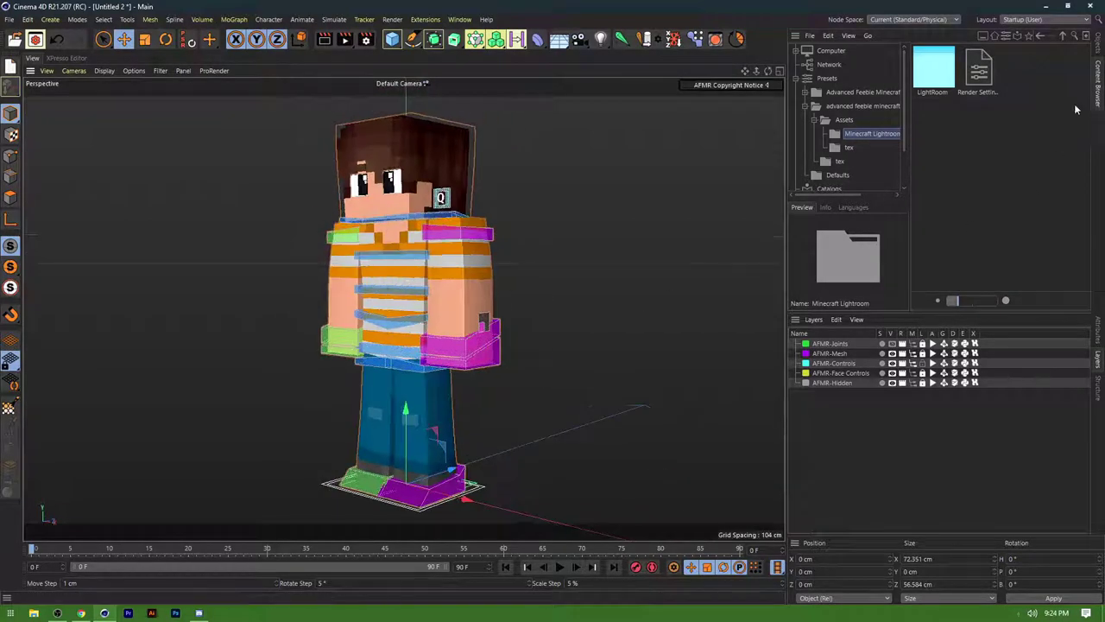
Show the object list and expand the face controls using the Q controller beside the character's head
left_click(1097, 45)
left_click_drag(531, 264, 393, 286, "alt")
scroll(415, 269, "up", 5)
scroll(440, 246, "up", 3)
scroll(406, 282, "up", 3)
middle_click_drag(398, 328, 400, 265, "alt")
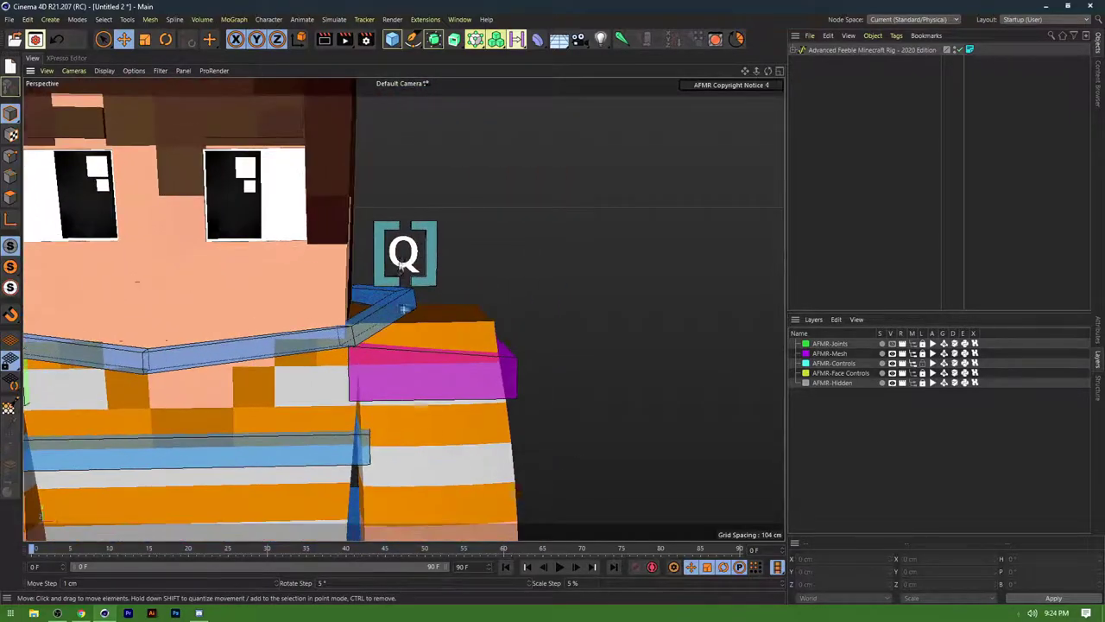
scroll(419, 234, "down", 4)
left_click(424, 233)
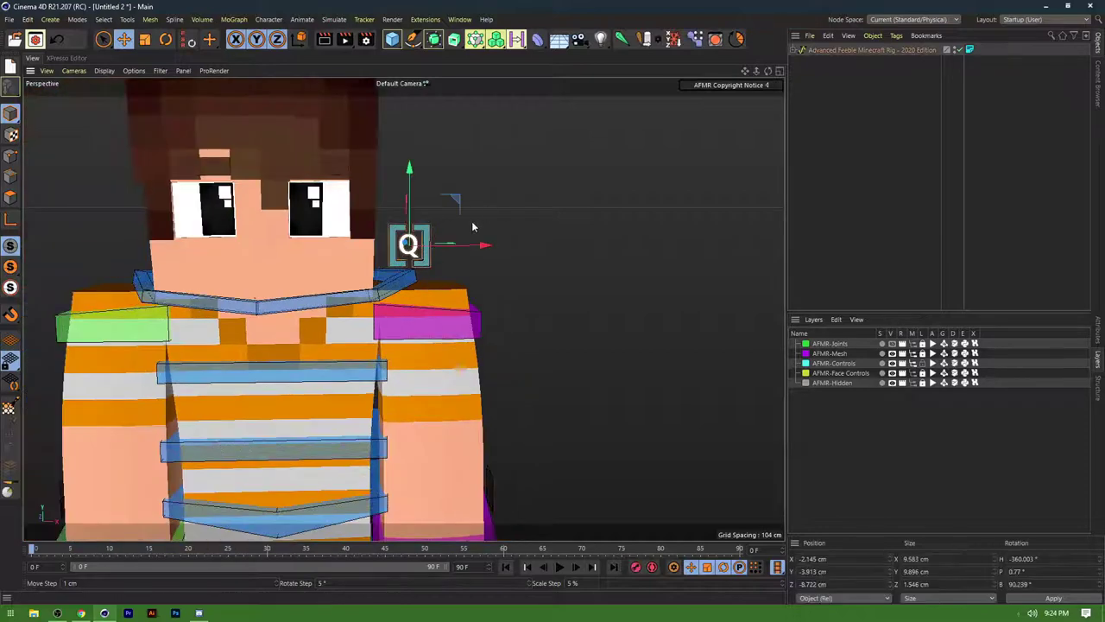
scroll(427, 235, "down", 2)
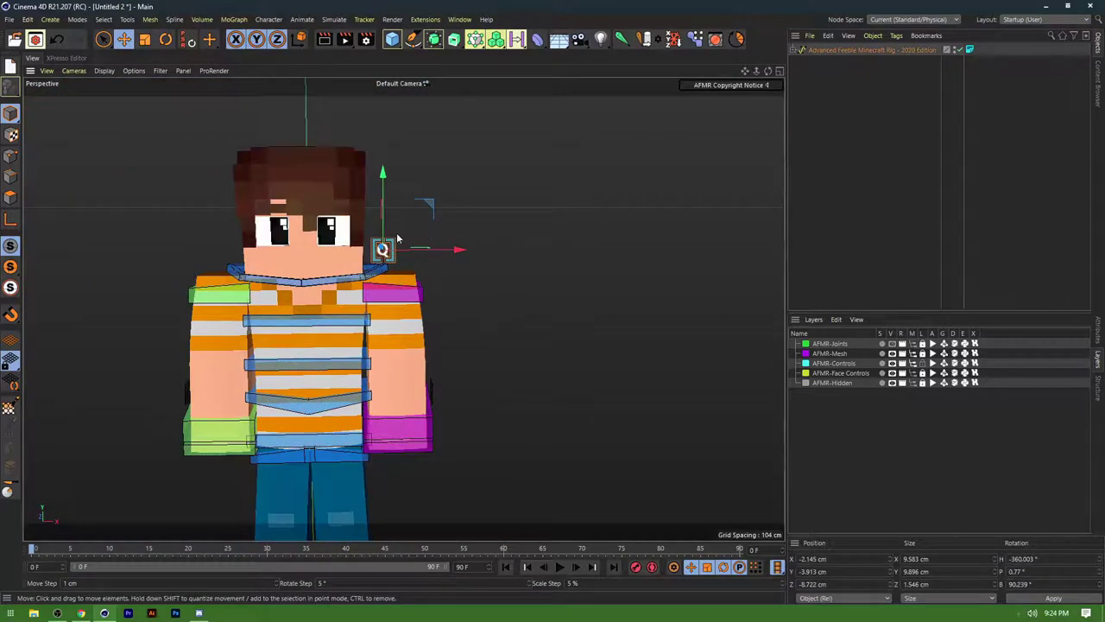
left_click(398, 232)
left_click(385, 246)
left_click(435, 282)
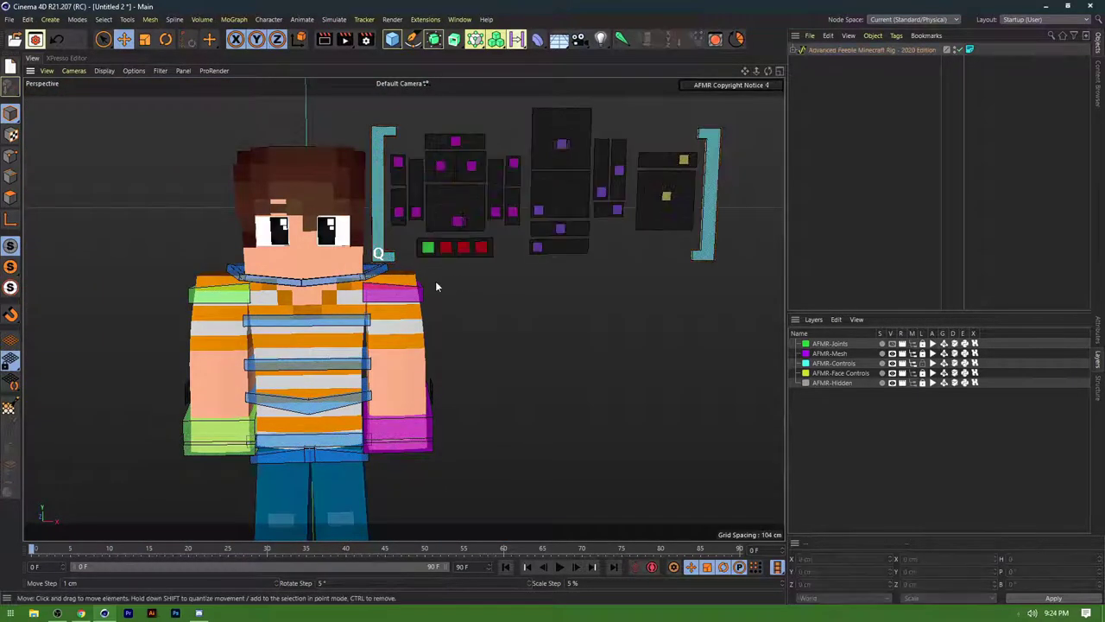
Examine the expanded face control panel, then collapse it back into the Q controller
left_click_drag(436, 285, 582, 228, "alt")
left_click_drag(564, 287, 562, 254, "alt")
left_click(564, 257)
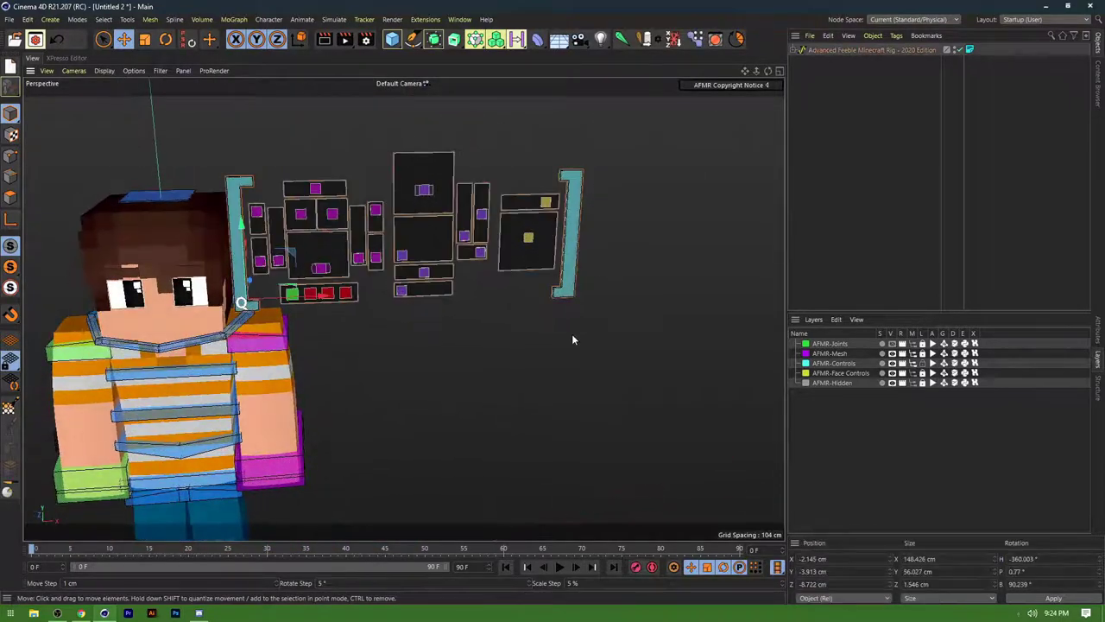
left_click(442, 345)
middle_click_drag(354, 387, 556, 152, "alt")
middle_click_drag(495, 234, 437, 363, "alt")
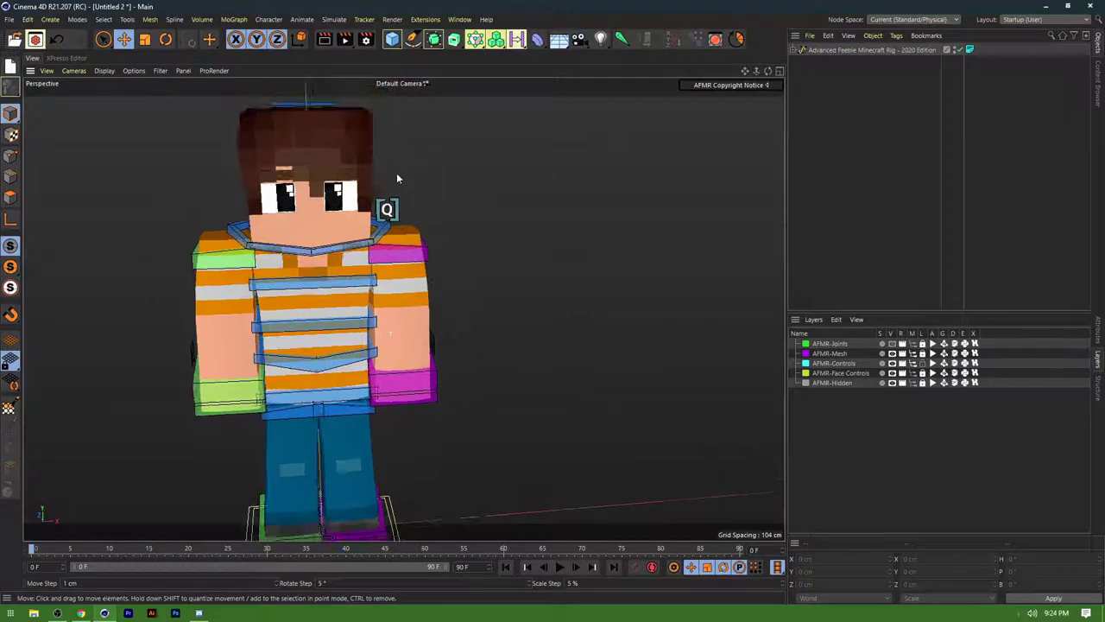
left_click_drag(397, 178, 423, 200, "alt")
scroll(423, 215, "down", 2)
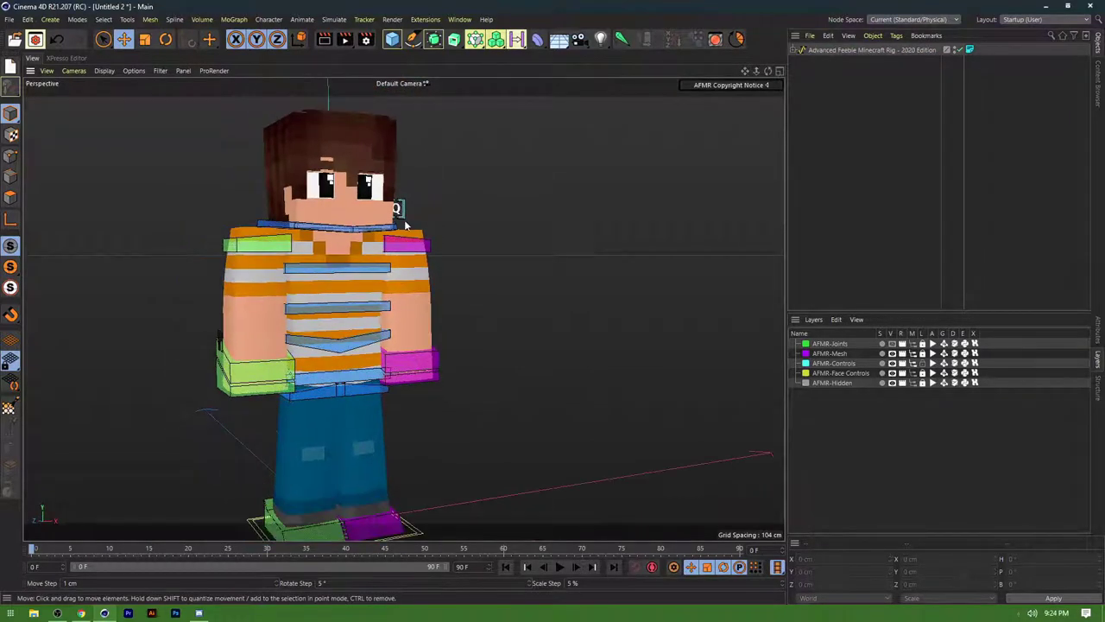
scroll(448, 207, "down", 2)
middle_click_drag(463, 434, 494, 366, "alt")
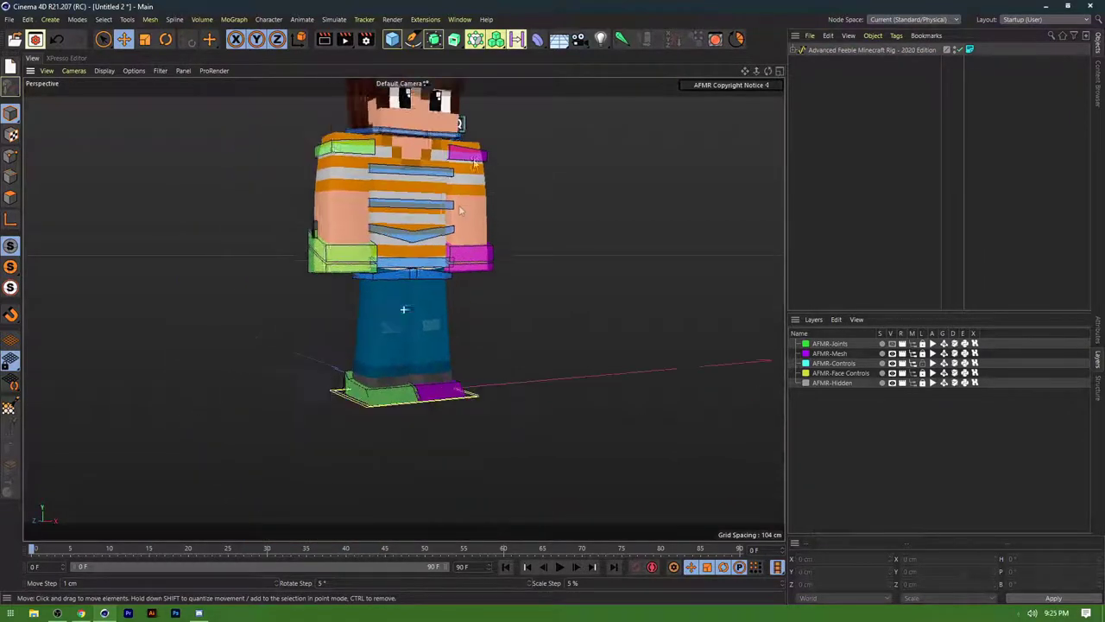
left_click_drag(494, 366, 499, 393, "alt")
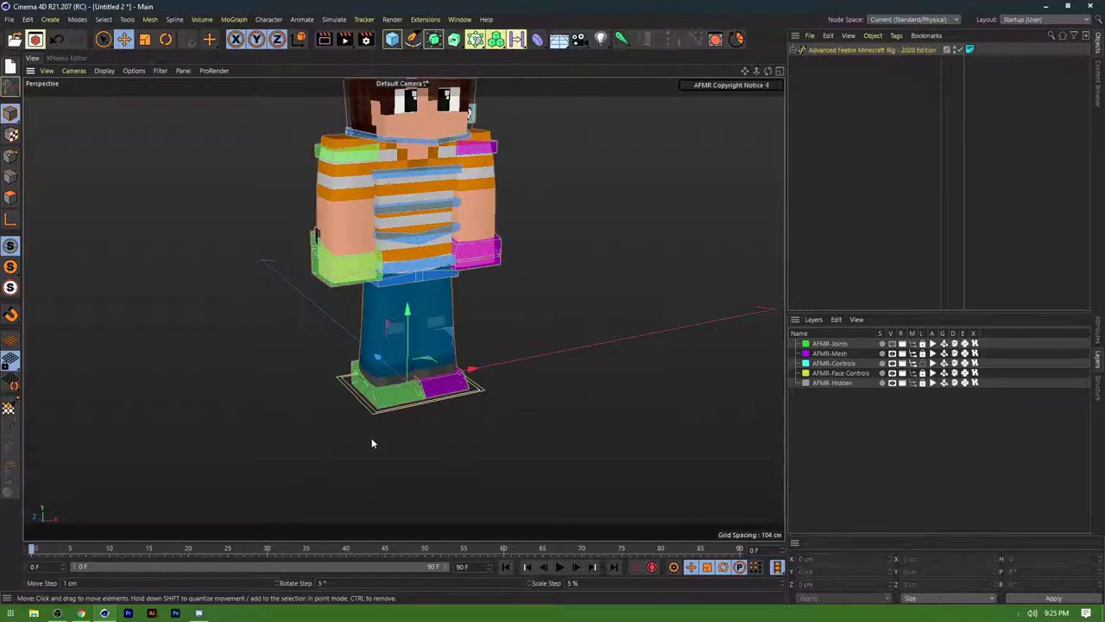
Unlock the AFMR-Mesh layer in the layer list and show the layer's properties
left_click_drag(372, 444, 377, 285, "alt")
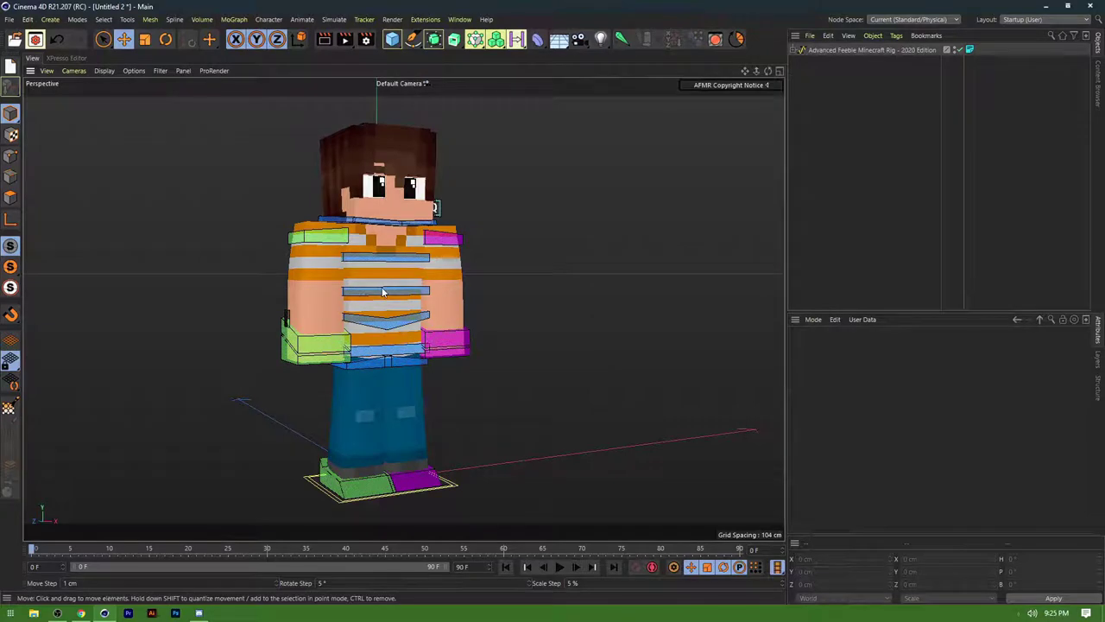
left_click_drag(457, 304, 430, 326, "alt")
middle_click_drag(515, 297, 482, 284, "alt")
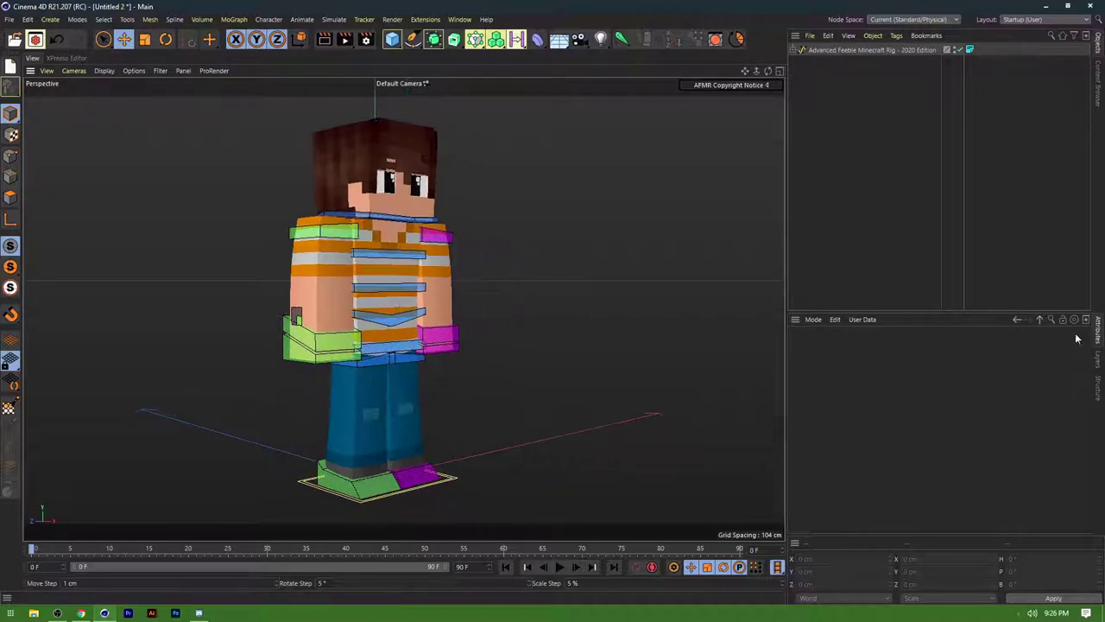
left_click(1099, 366)
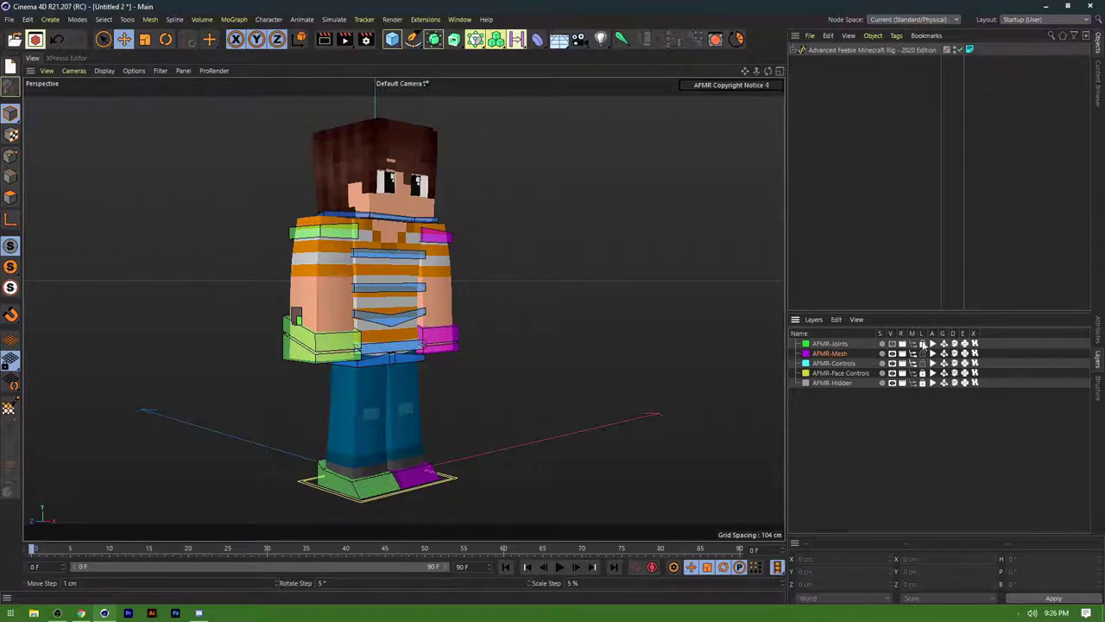
left_click(1099, 328)
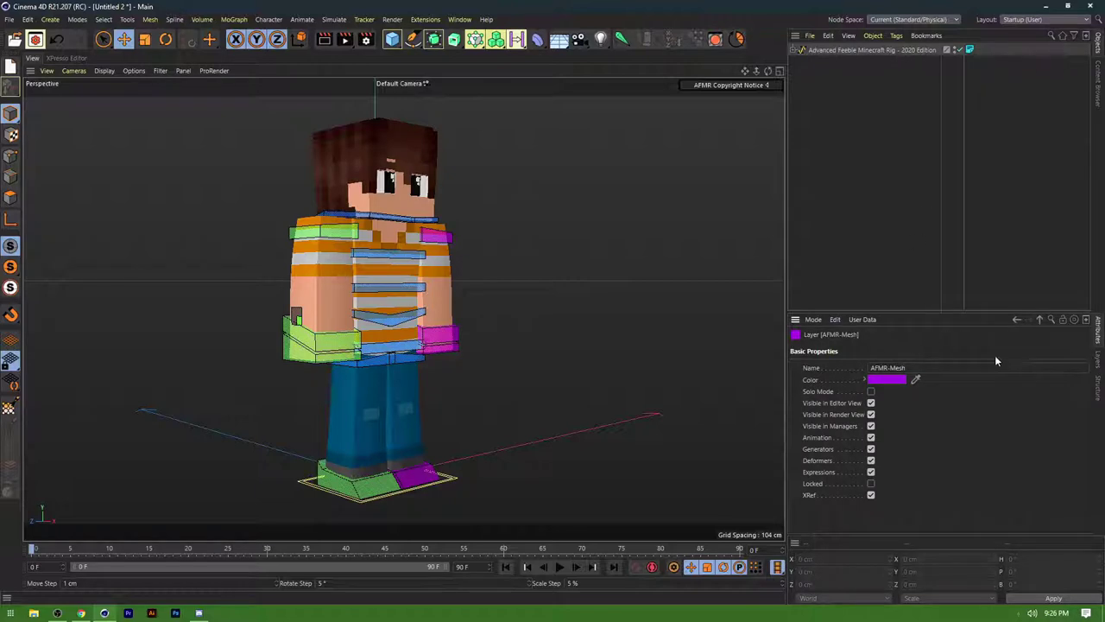
middle_click_drag(542, 199, 554, 216, "alt")
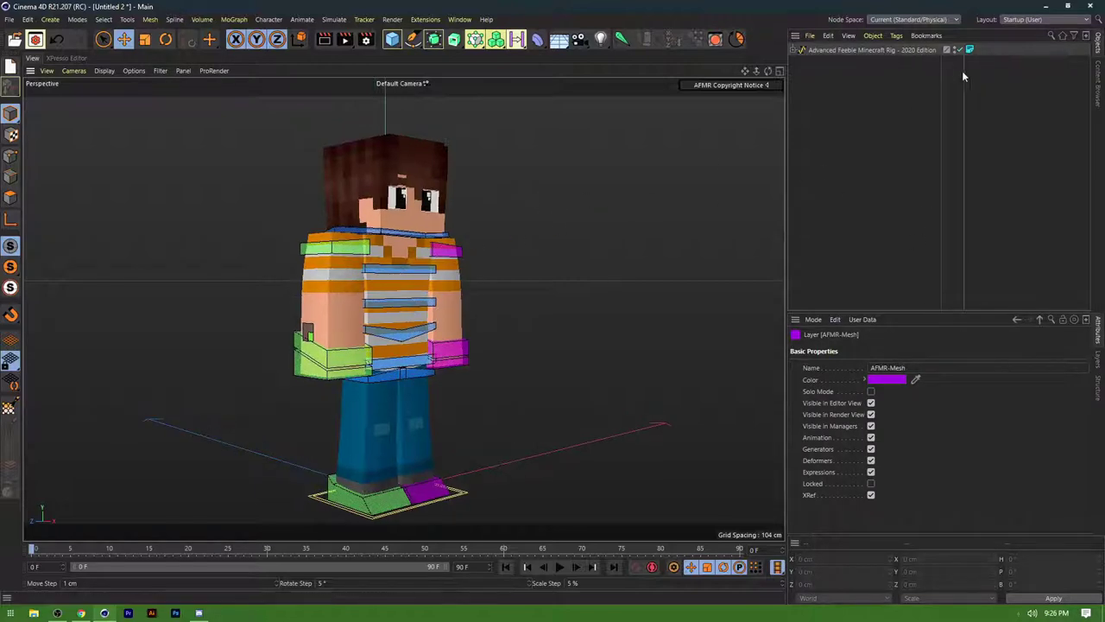
Add Alex Arms from the rig preset's Assets folder to the scene
left_click(1098, 84)
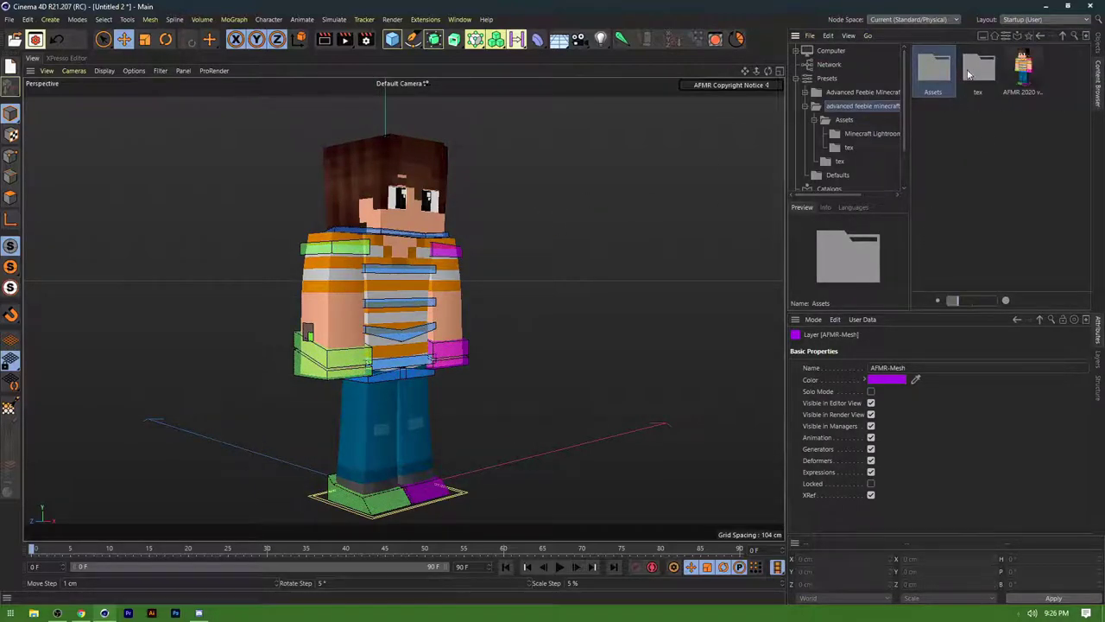
double_click(939, 66)
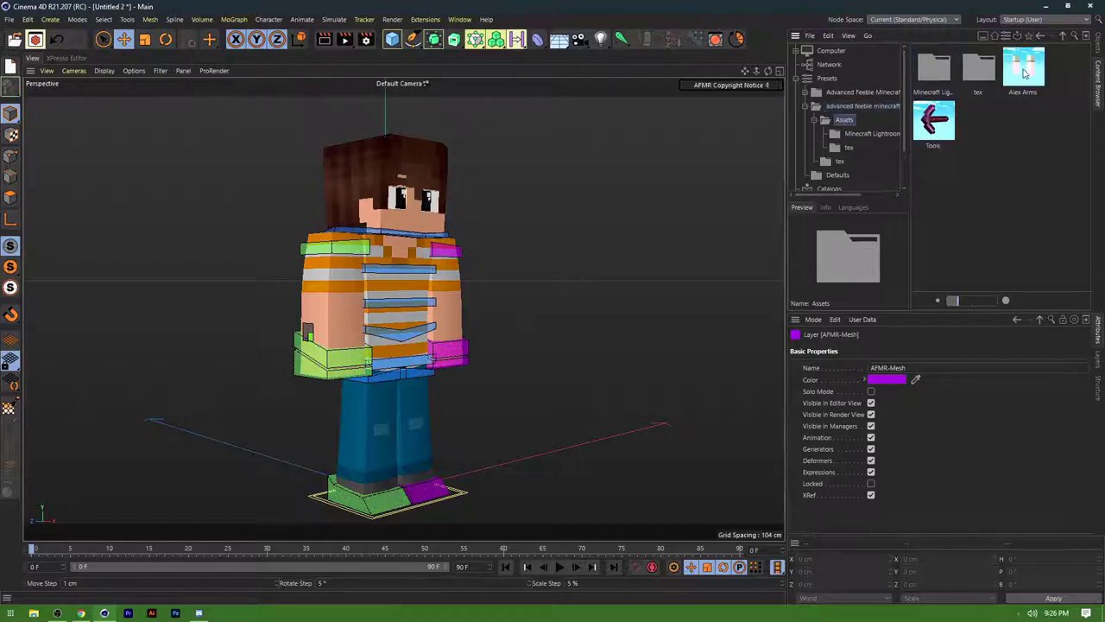
left_click(1025, 75)
left_click_drag(516, 234, 356, 285, "alt")
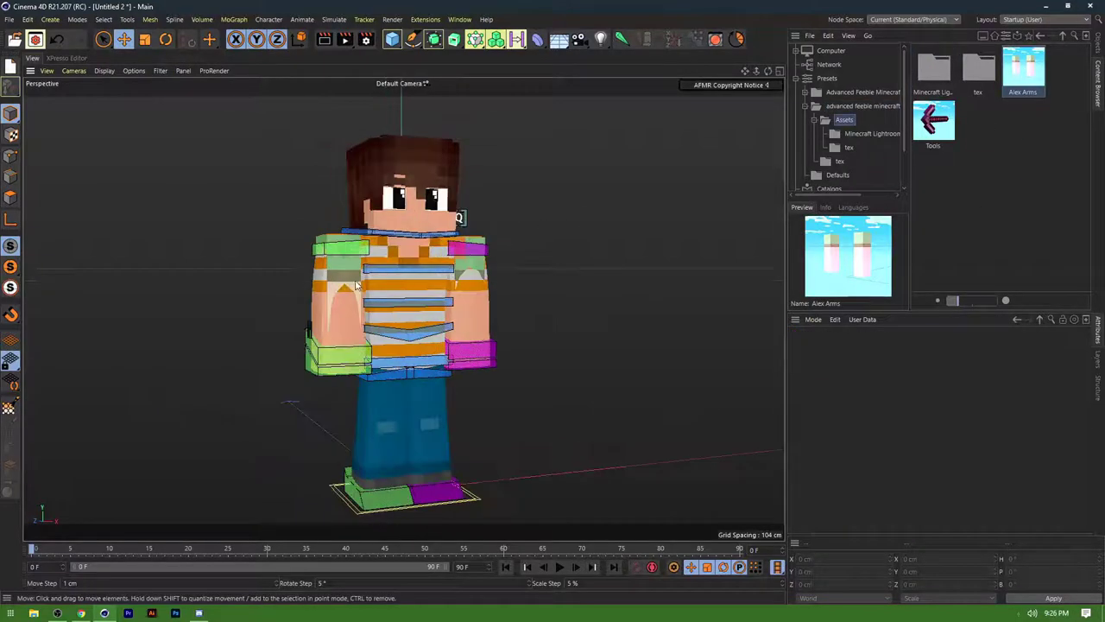
right_click_drag(356, 285, 564, 251, "alt")
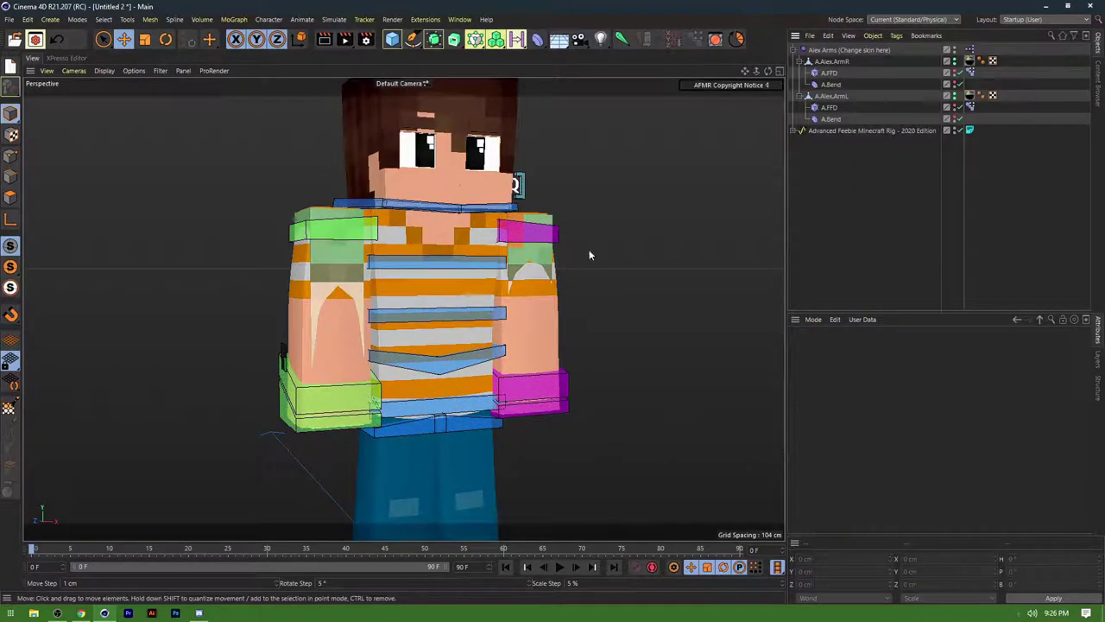
left_click_drag(590, 253, 448, 265, "alt")
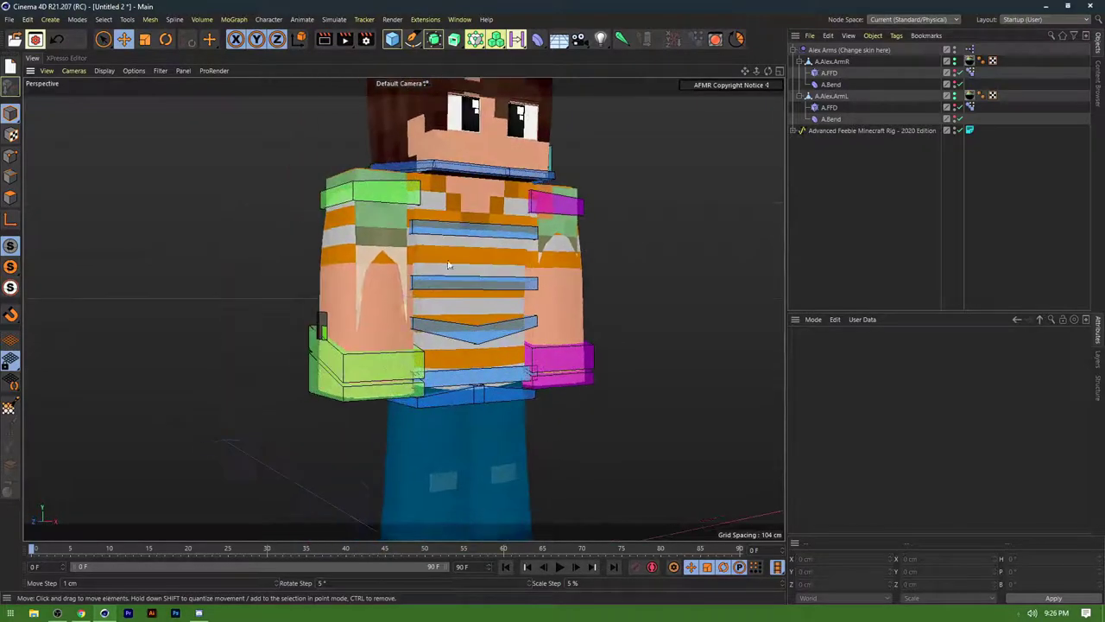
Try to raise the character's arm with the light green wrist control, and undo the move
left_click_drag(371, 383, 345, 144)
key("ctrl+z")
left_click(282, 168)
Check the skin texture setting in the user data of the Alex Arms (Change skin here) null
middle_click_drag(438, 252, 390, 316, "alt")
scroll(369, 282, "down", 5)
scroll(369, 283, "up", 5)
scroll(343, 300, "down", 2)
left_click_drag(390, 317, 382, 305, "alt")
middle_click_drag(363, 298, 379, 299, "alt")
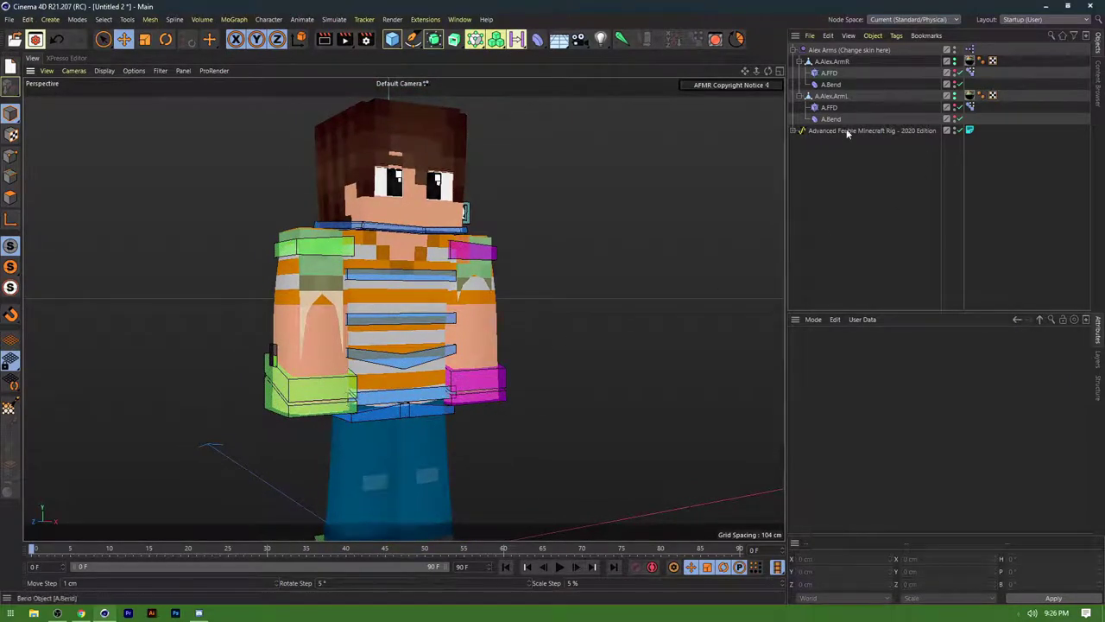
left_click(822, 52)
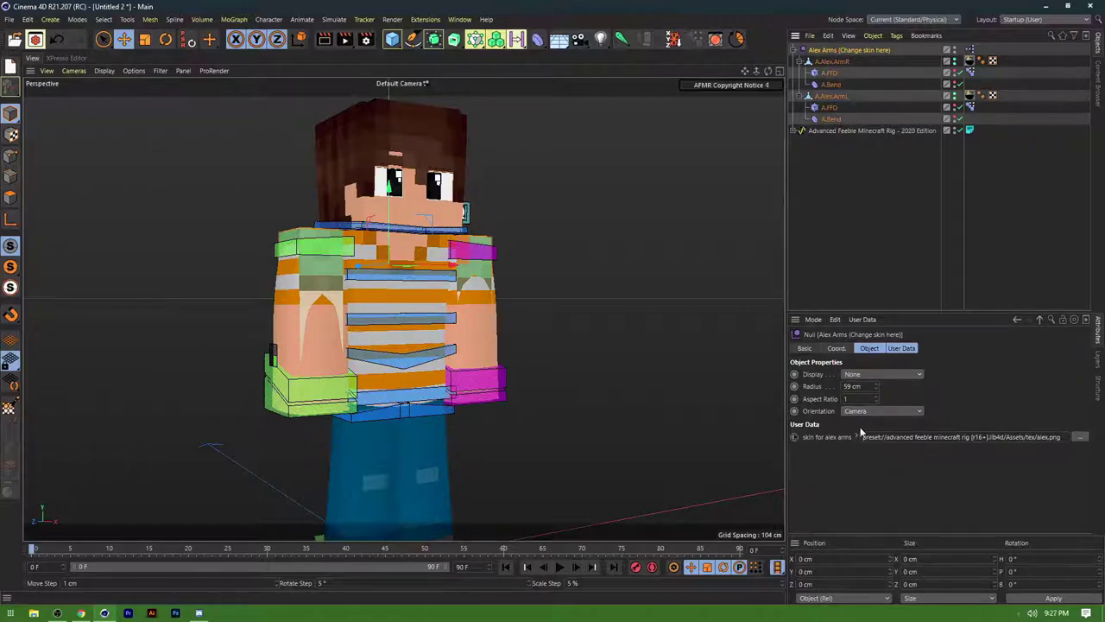
left_click(559, 251)
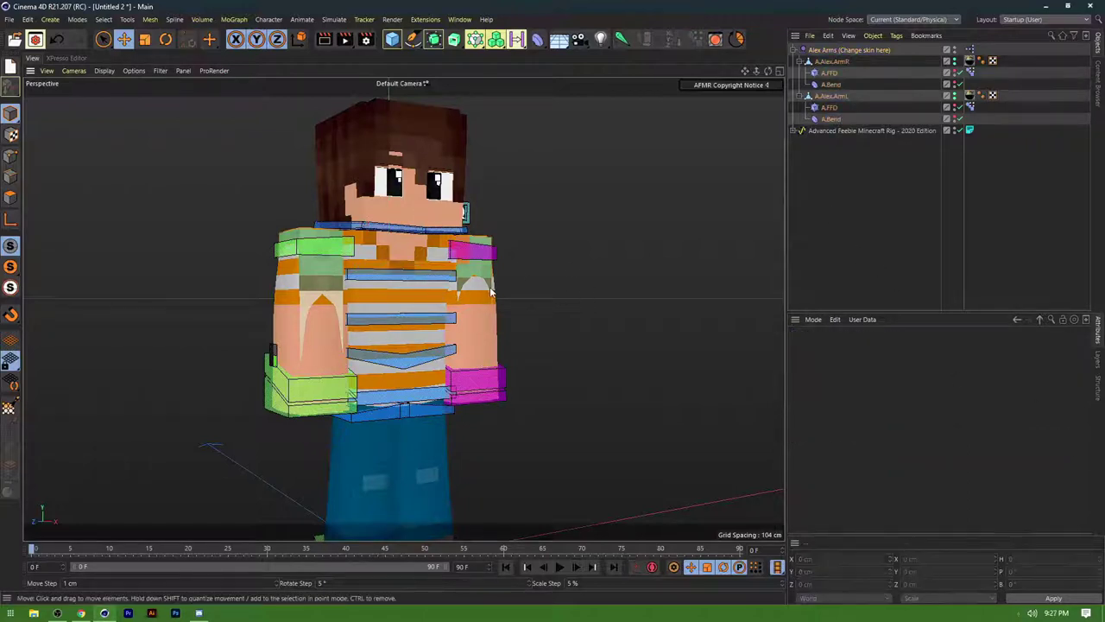
Inspect the A.Alex.ArmR and A.Alex.ArmL meshes and the left arm's A.FFD and A.Bend deformers
left_click_drag(560, 250, 475, 266, "alt")
middle_click_drag(476, 266, 419, 290, "alt")
left_click_drag(419, 290, 380, 307, "alt")
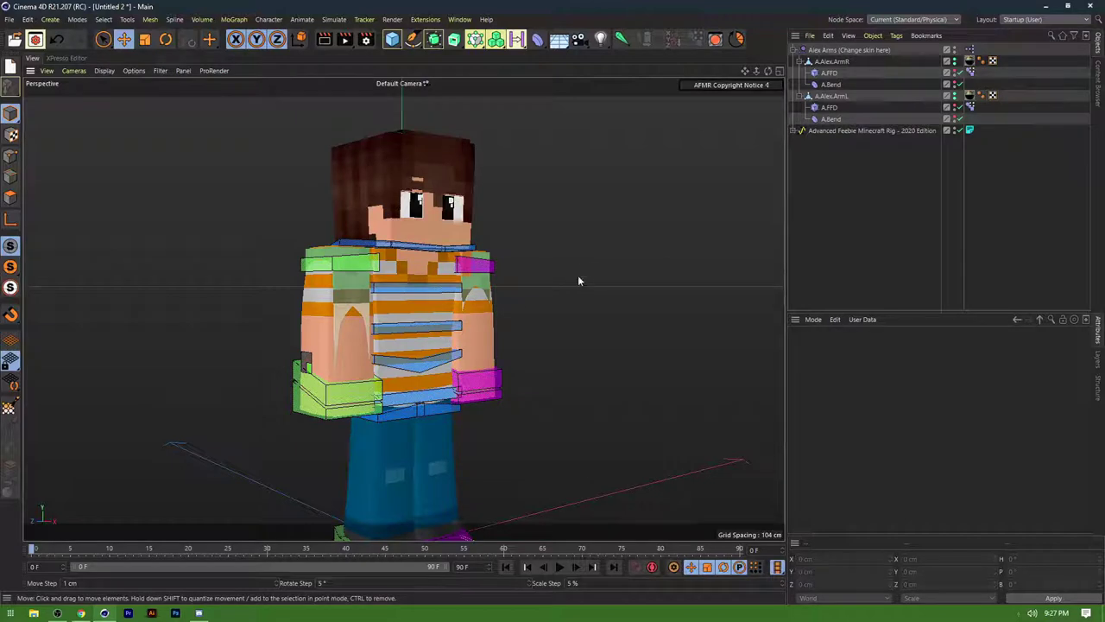
left_click(829, 98)
left_click(827, 62)
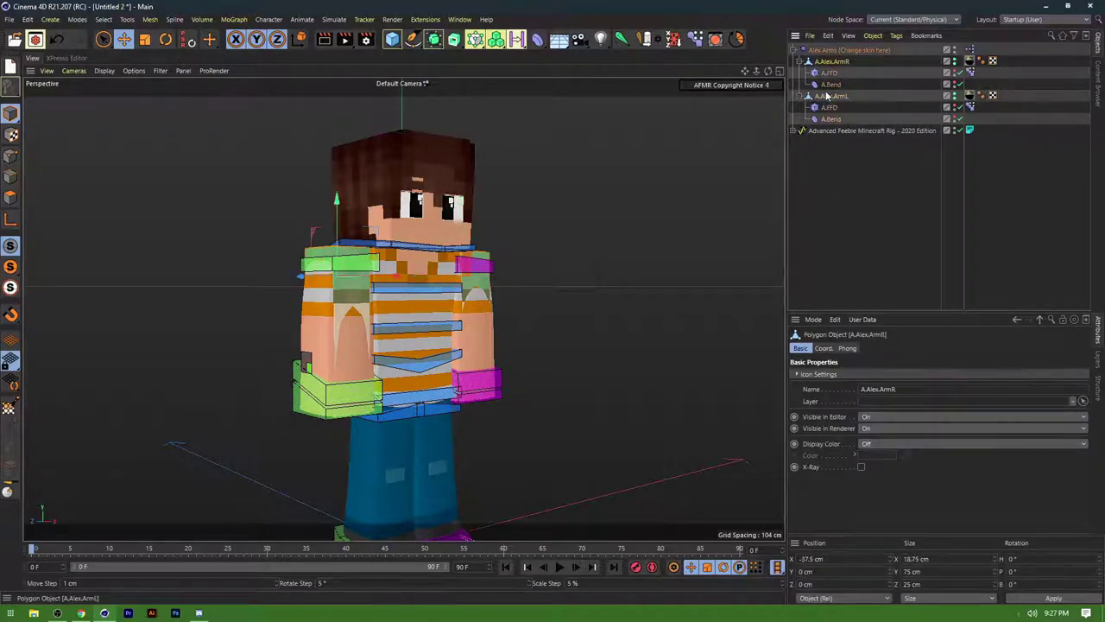
left_click(825, 119)
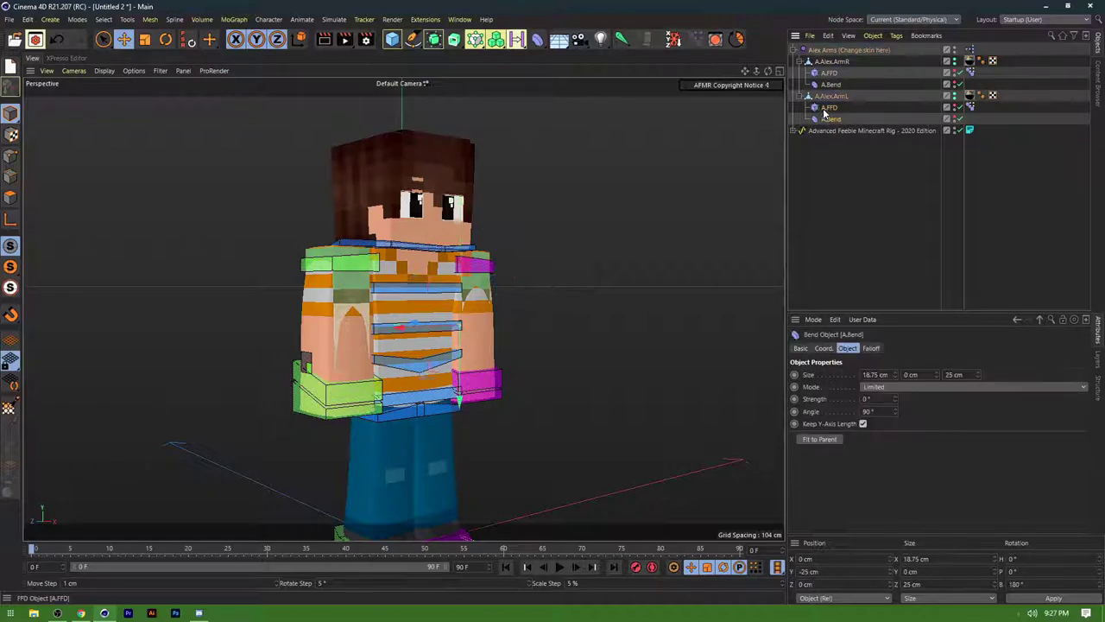
left_click(826, 110)
left_click(825, 119)
left_click(826, 110)
left_click(827, 120)
left_click(827, 108)
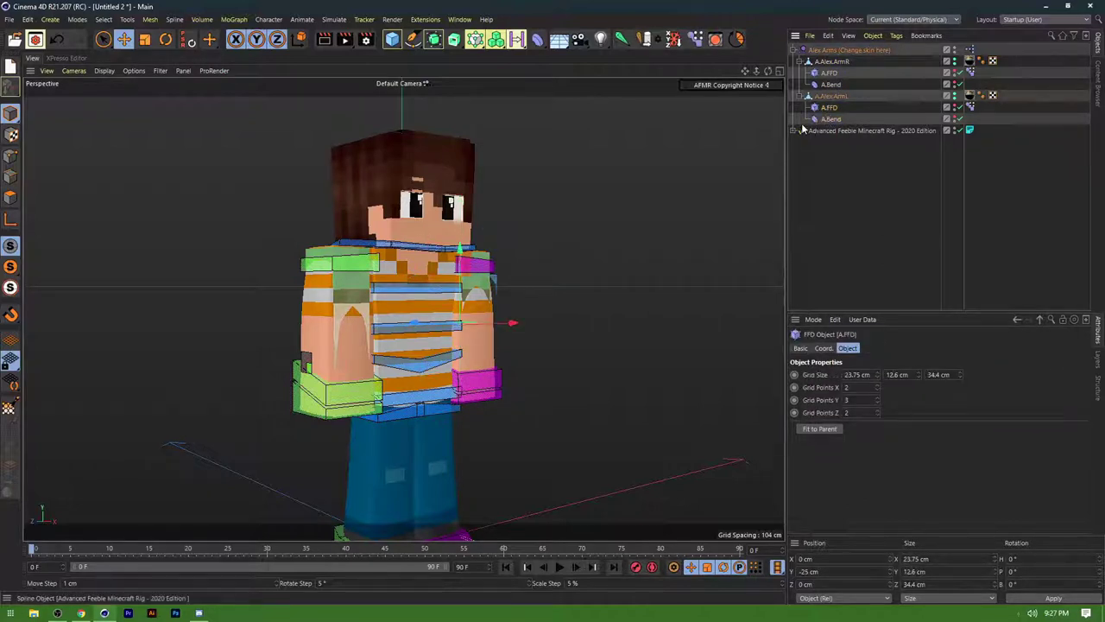
Expand the rig's Mesh hierarchy down to M.ArmR and M.ArmL inside the ArmR and ArmL nulls
left_click(799, 153)
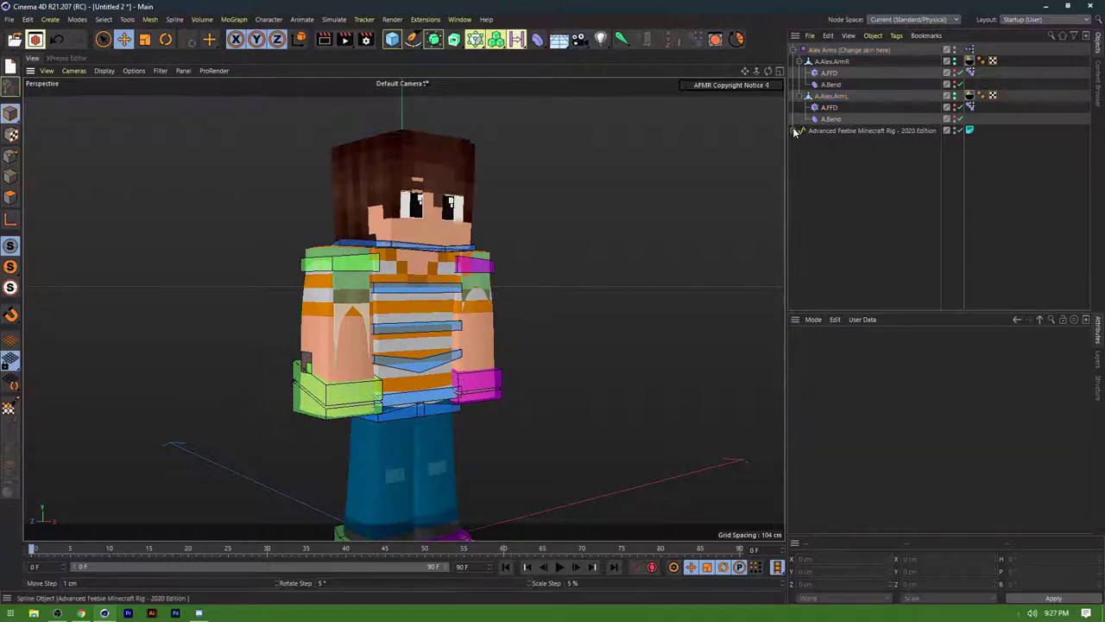
left_click(794, 131)
left_click(794, 130)
left_click(793, 130)
left_click(800, 165)
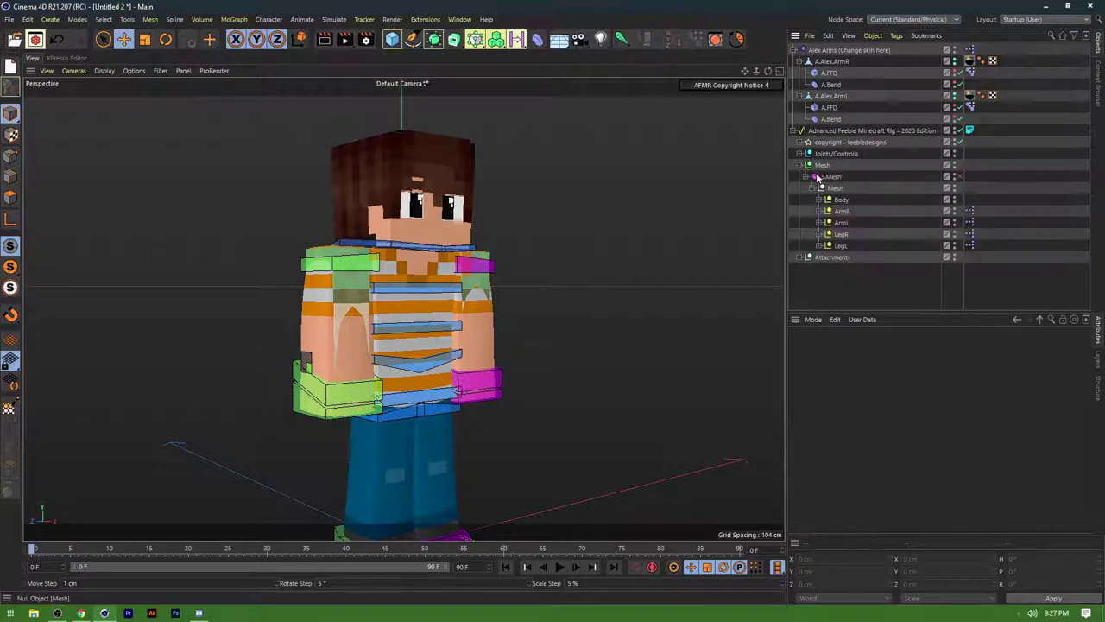
left_click(819, 211)
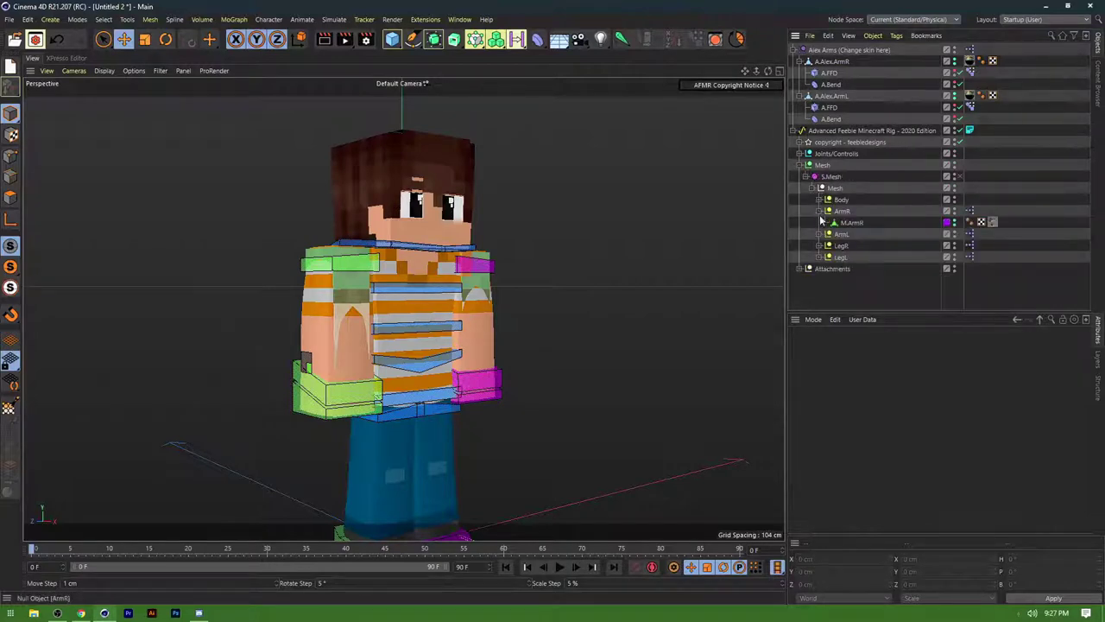
left_click(820, 234)
left_click(842, 246)
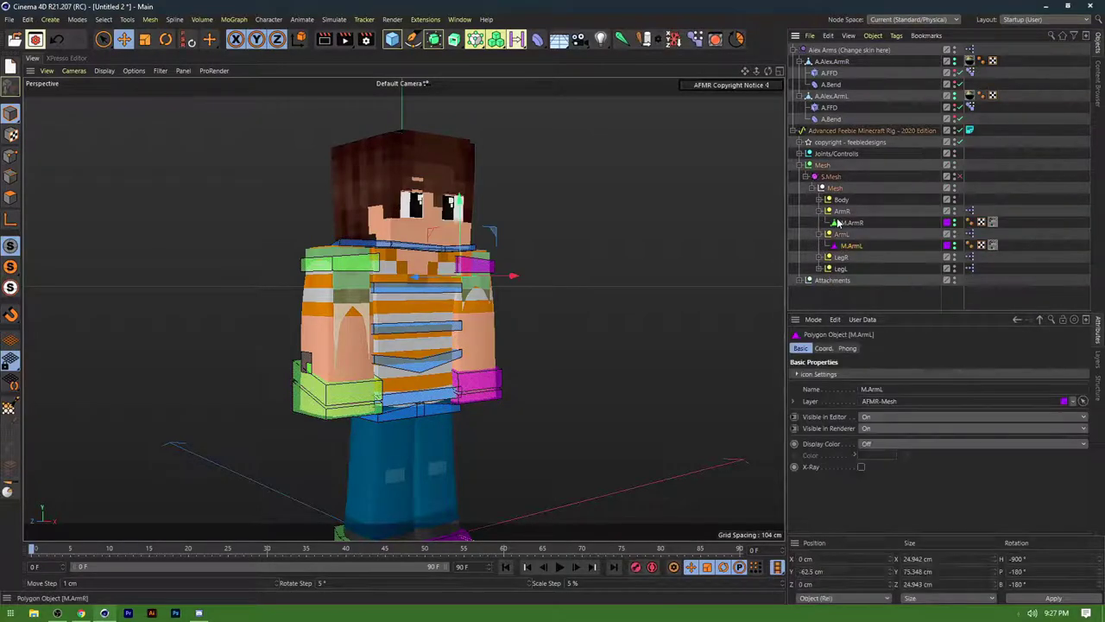
left_click(847, 223)
Parent A.Alex.ArmR under M.ArmR and A.Alex.ArmL under M.ArmL
left_click(872, 97)
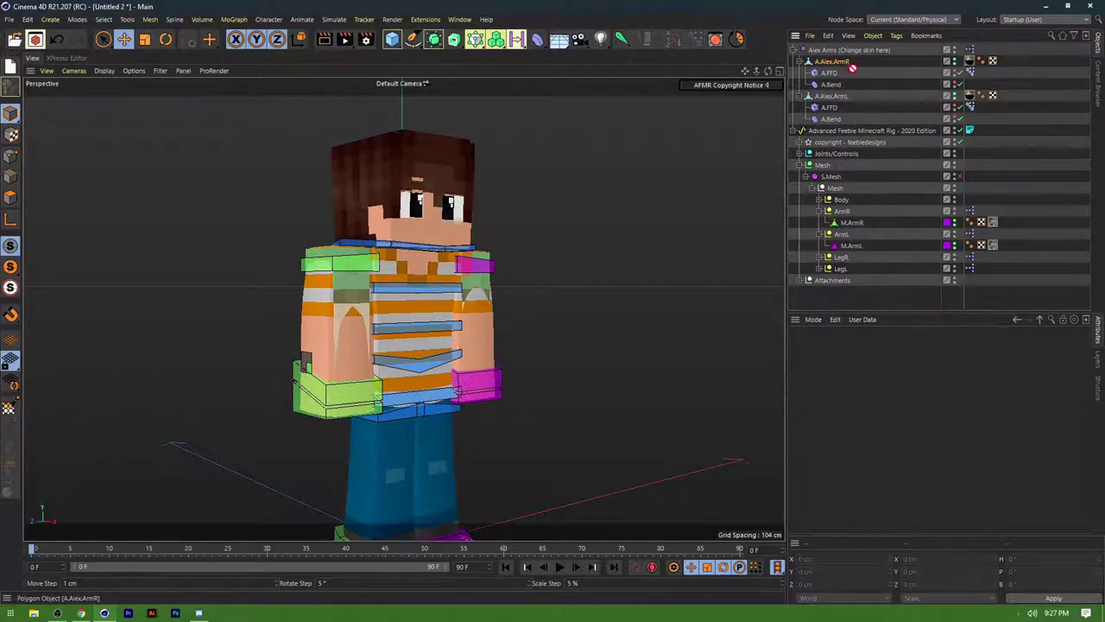
left_click_drag(855, 61, 857, 226)
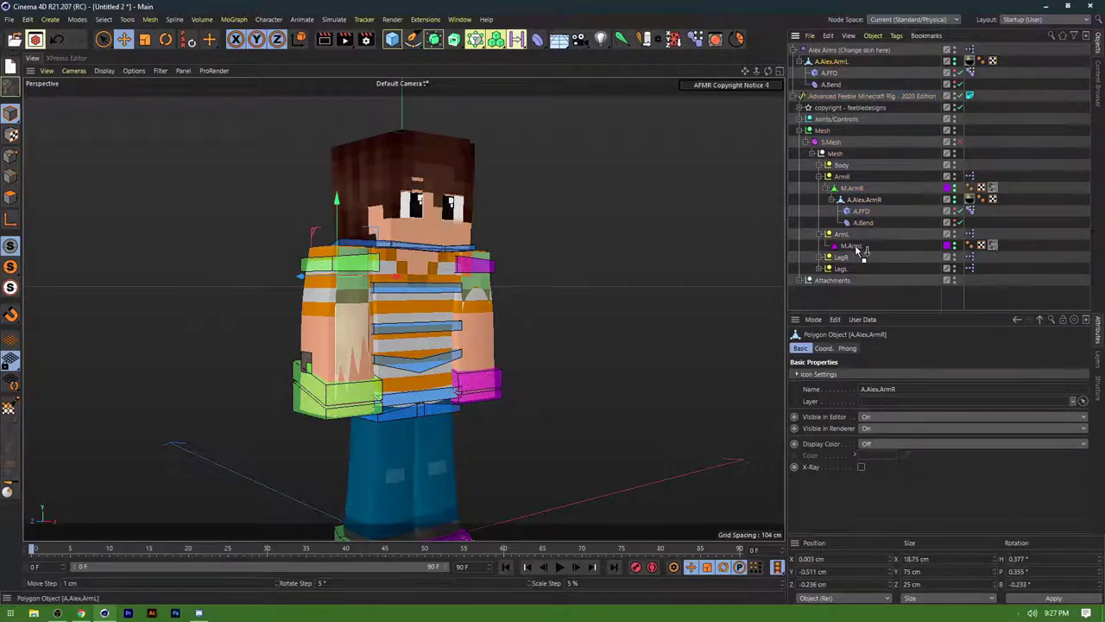
left_click_drag(858, 248, 857, 249)
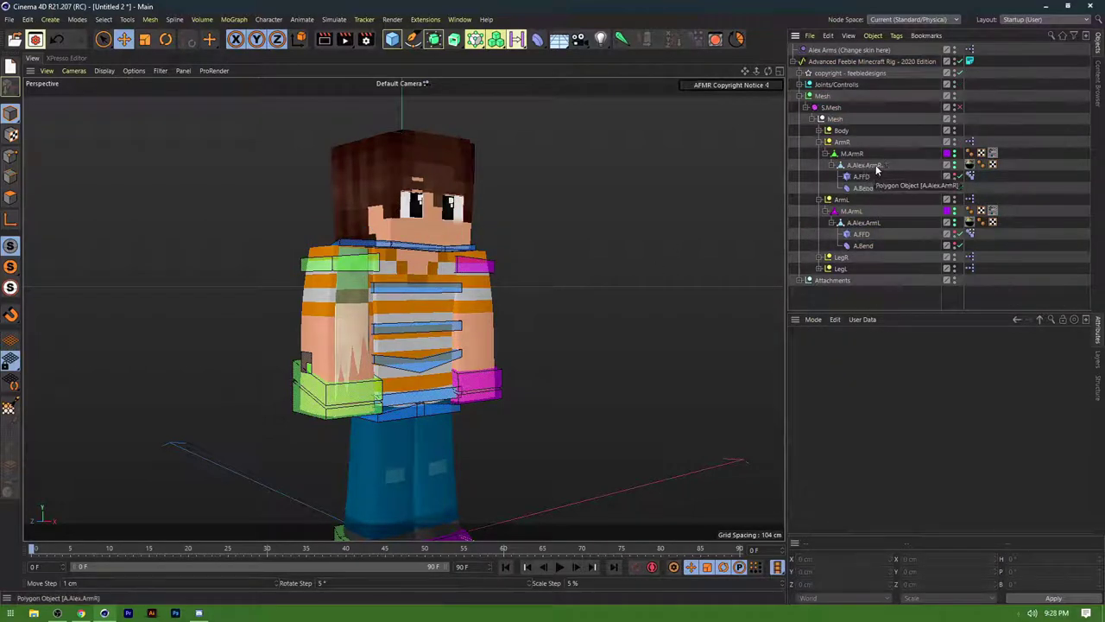
Open the XPresso expression of the ArmR null in the node editor
left_click(970, 143)
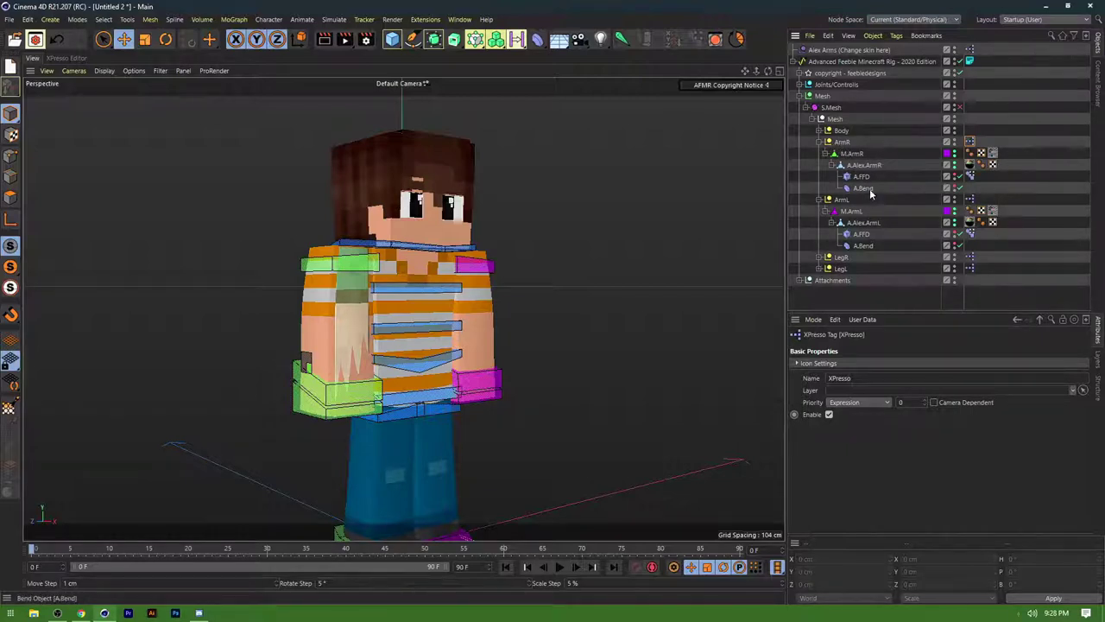
double_click(970, 143)
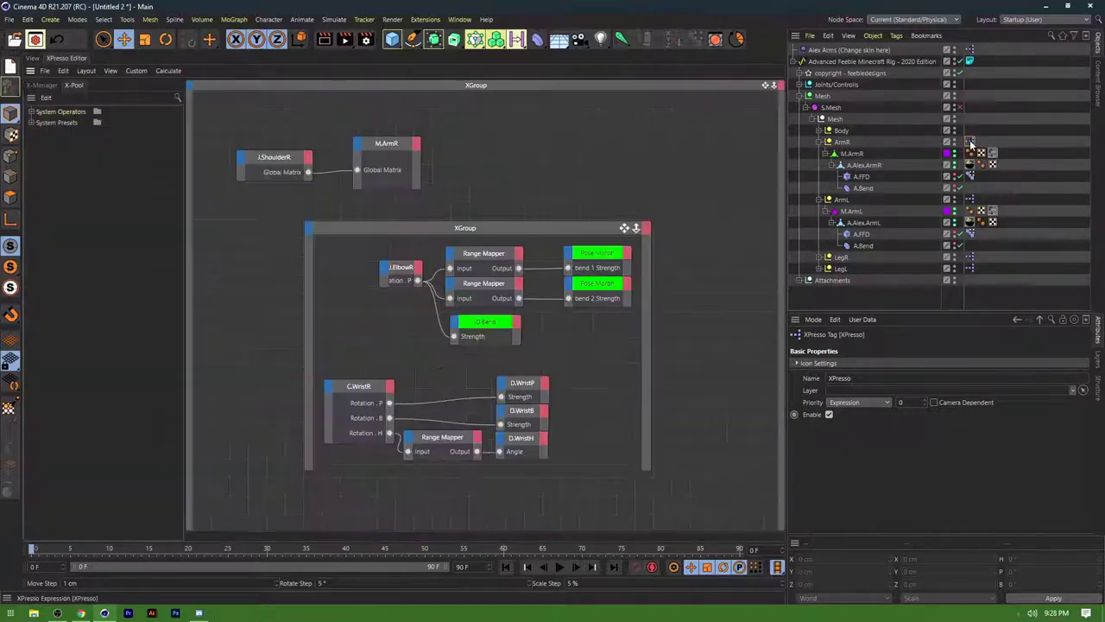
left_click(841, 142)
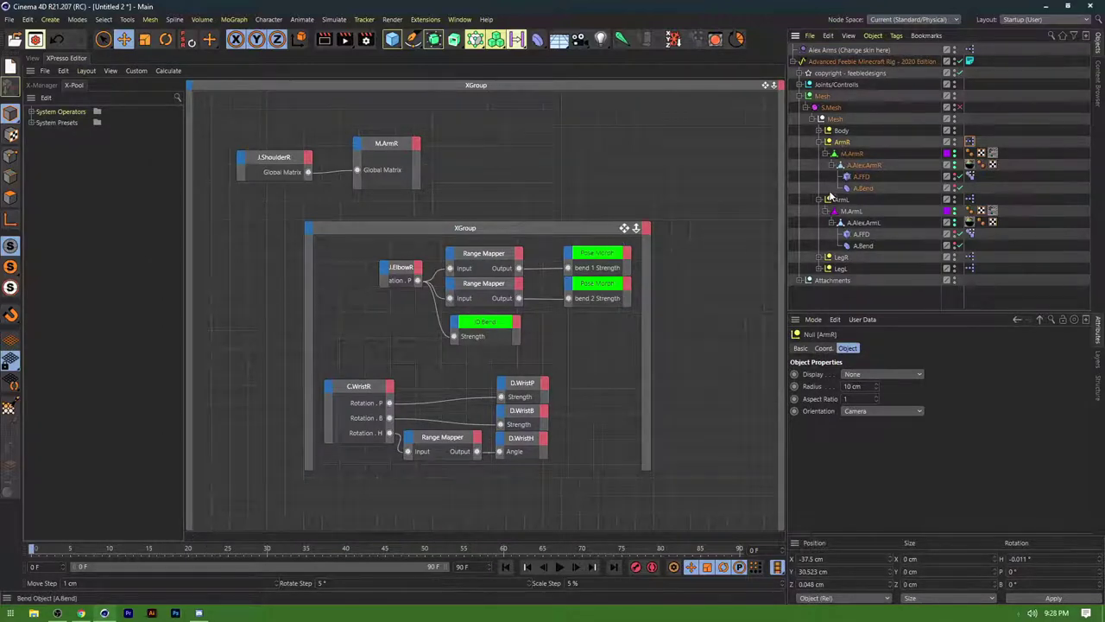
left_click(703, 272)
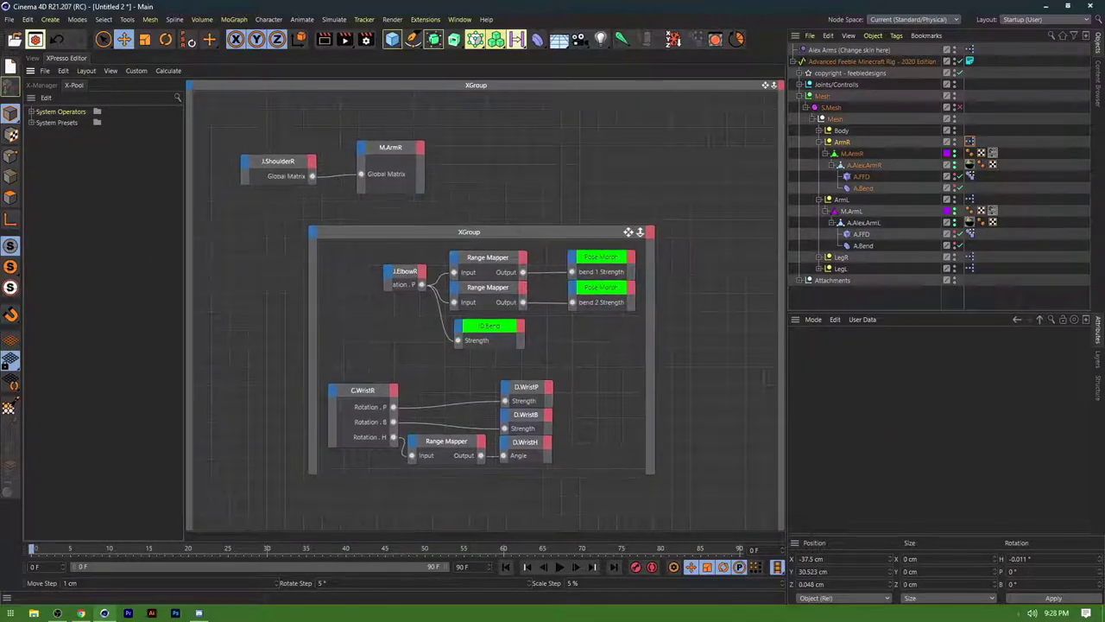
middle_click_drag(702, 259, 660, 266, "alt")
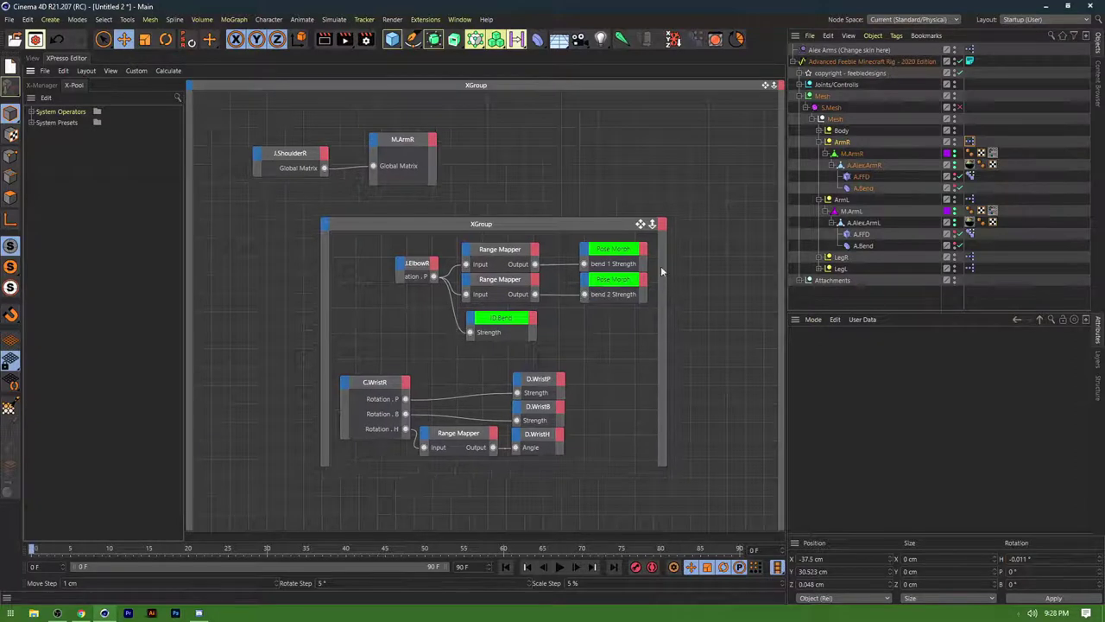
Examine the object references of the two Pose Morph nodes and the bend node driven by the elbow joint
left_click(615, 252)
left_click(615, 282)
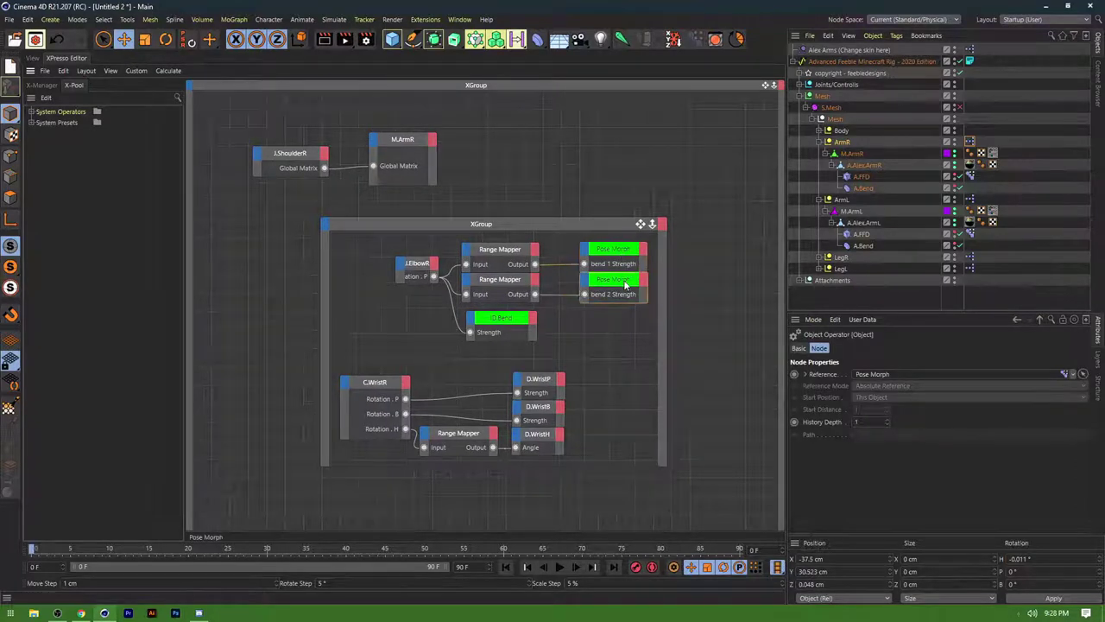
left_click(503, 321)
left_click(610, 284)
left_click(616, 252)
left_click(631, 287)
left_click(528, 317)
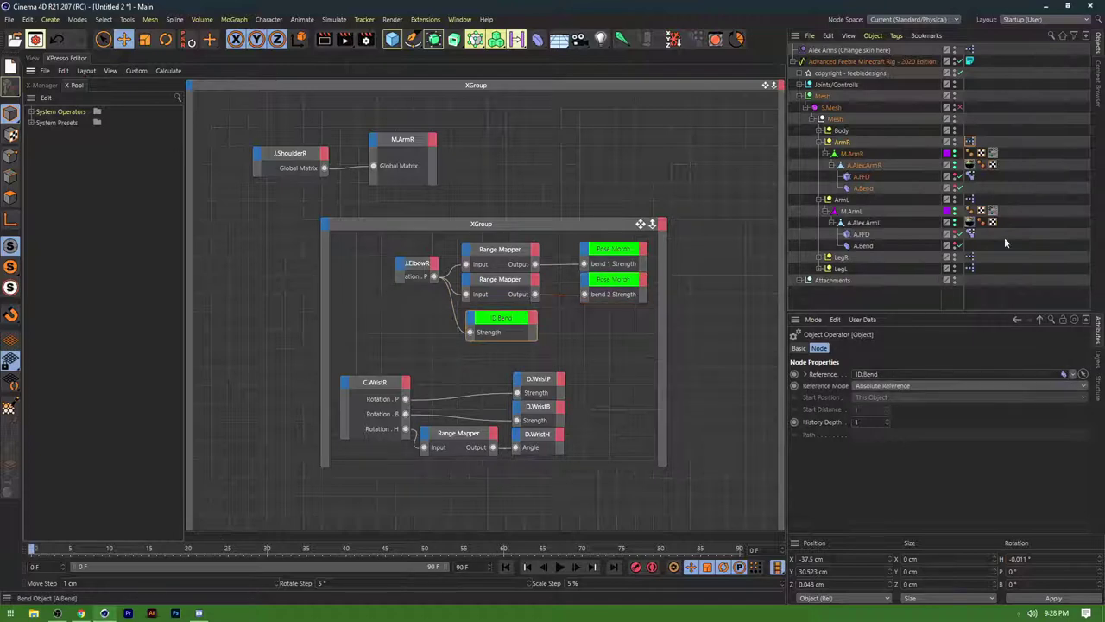
Assign the Pose Morph tag of A.Alex.ArmR's A.FFD deformer to the Pose Morph nodes in ArmR's XPresso
left_click(850, 178)
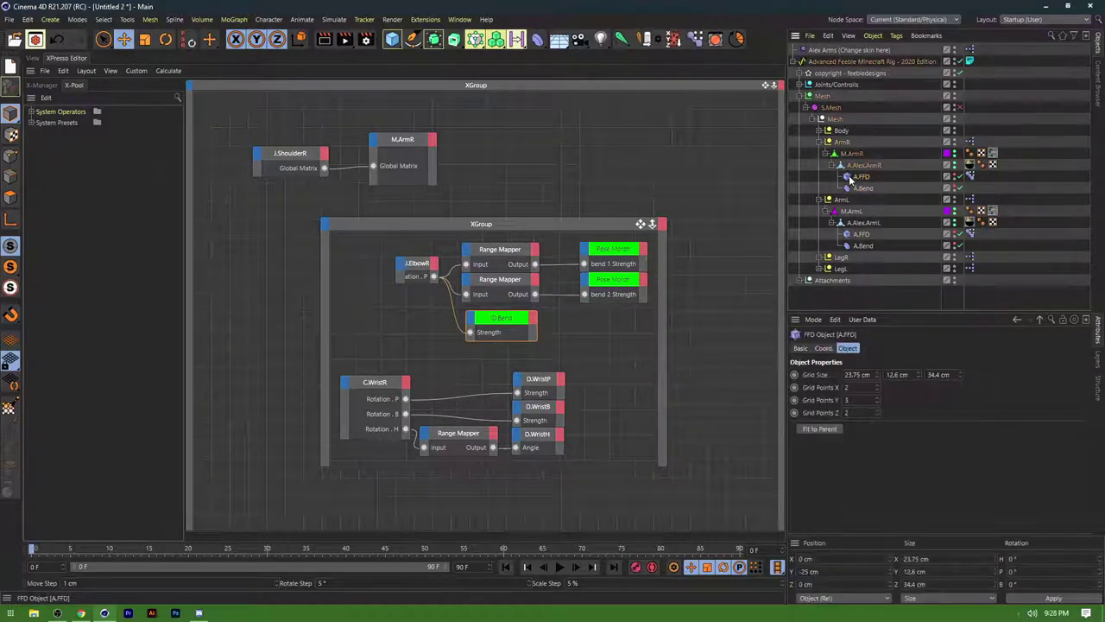
left_click(856, 167)
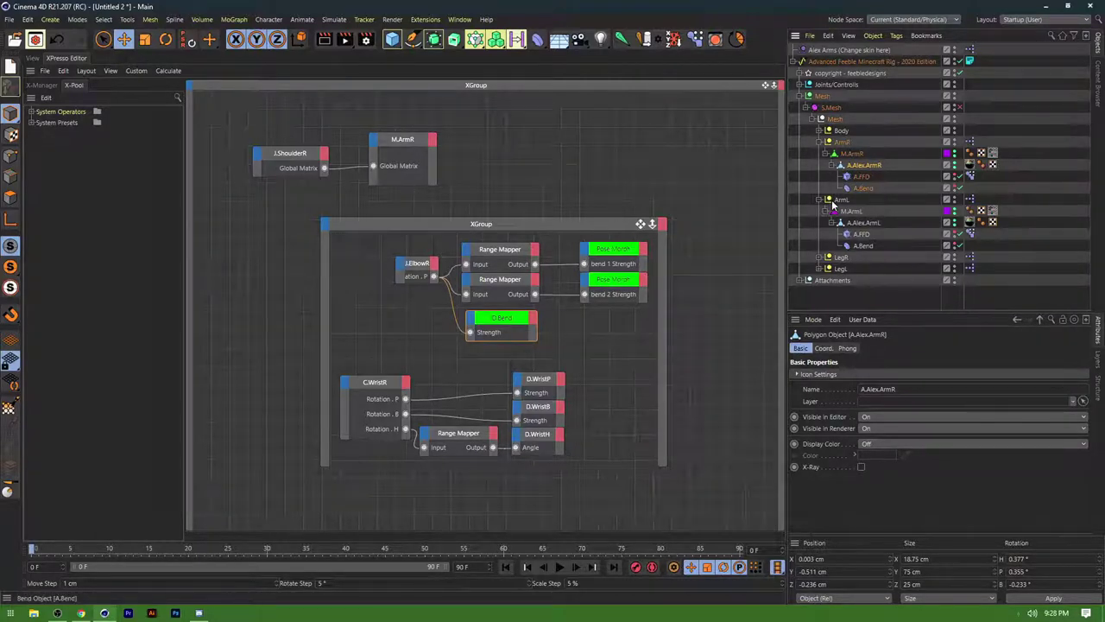
left_click(969, 167)
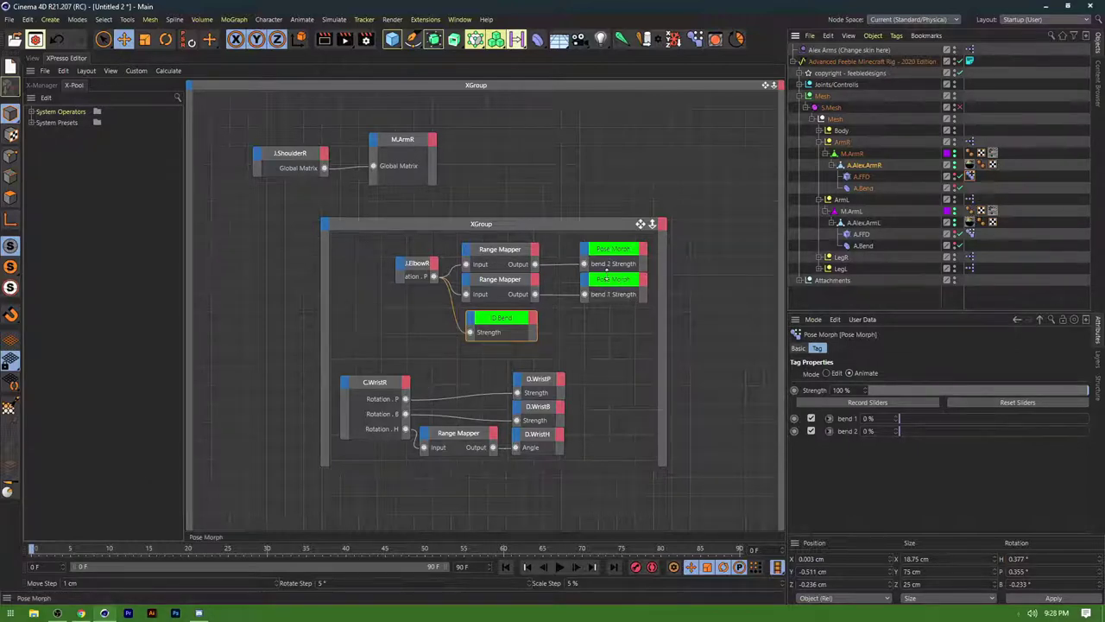
left_click(879, 189)
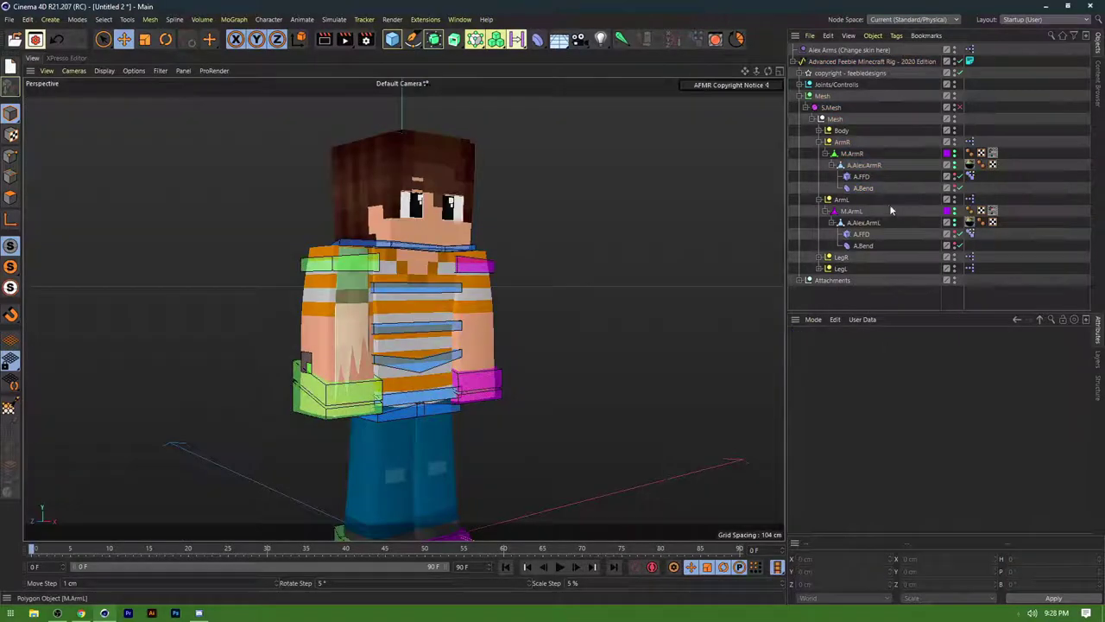
Open the XPresso expression of the ArmL null in the node editor
left_click(889, 206)
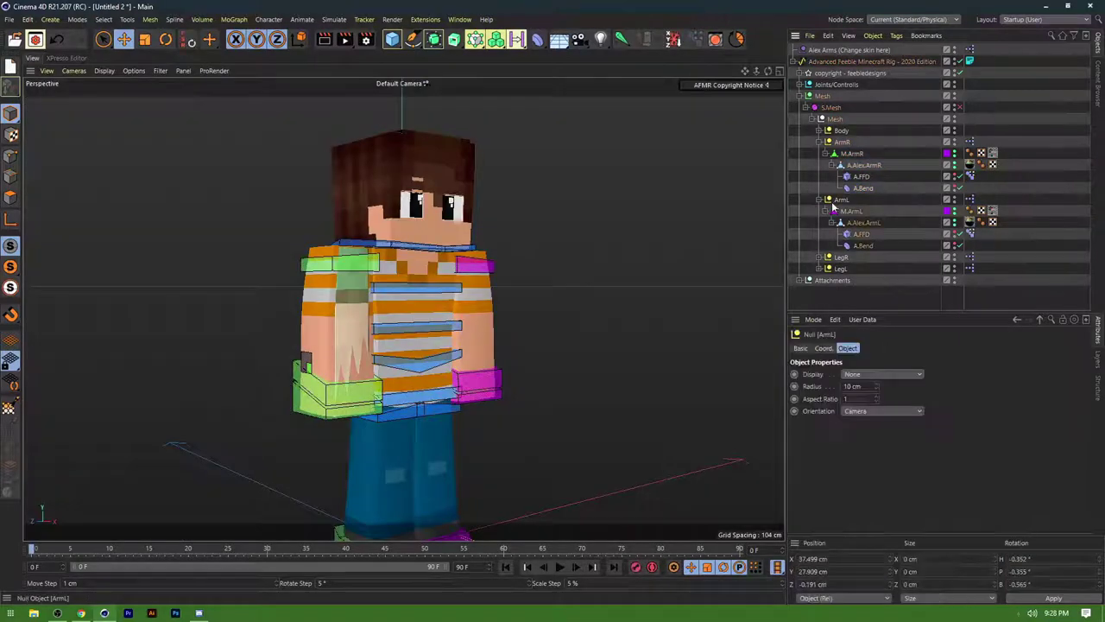
double_click(971, 210)
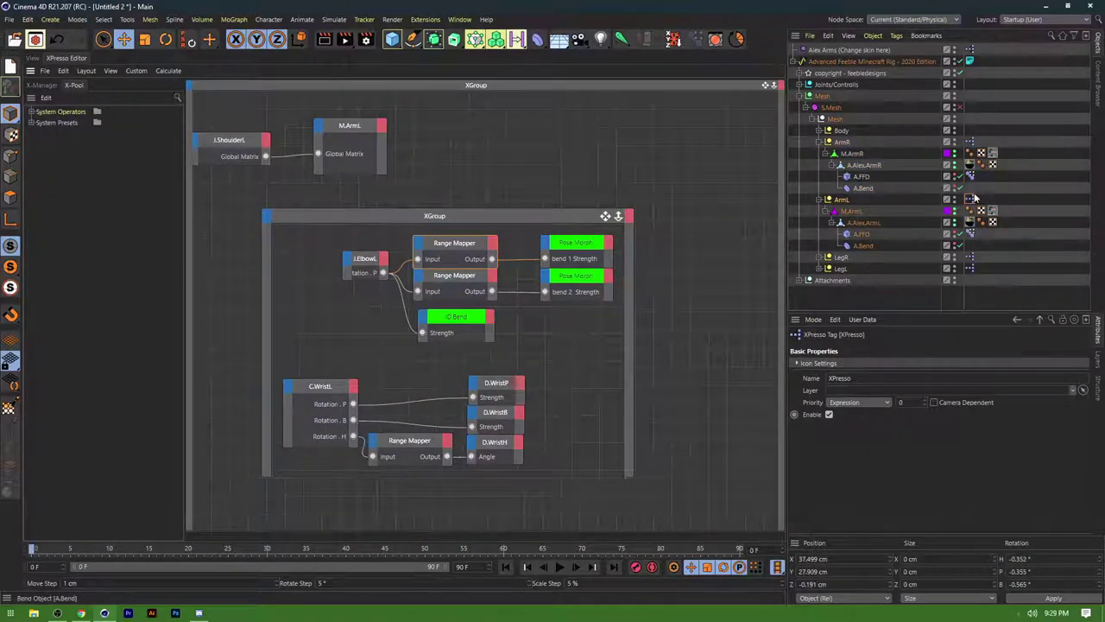
left_click(835, 200)
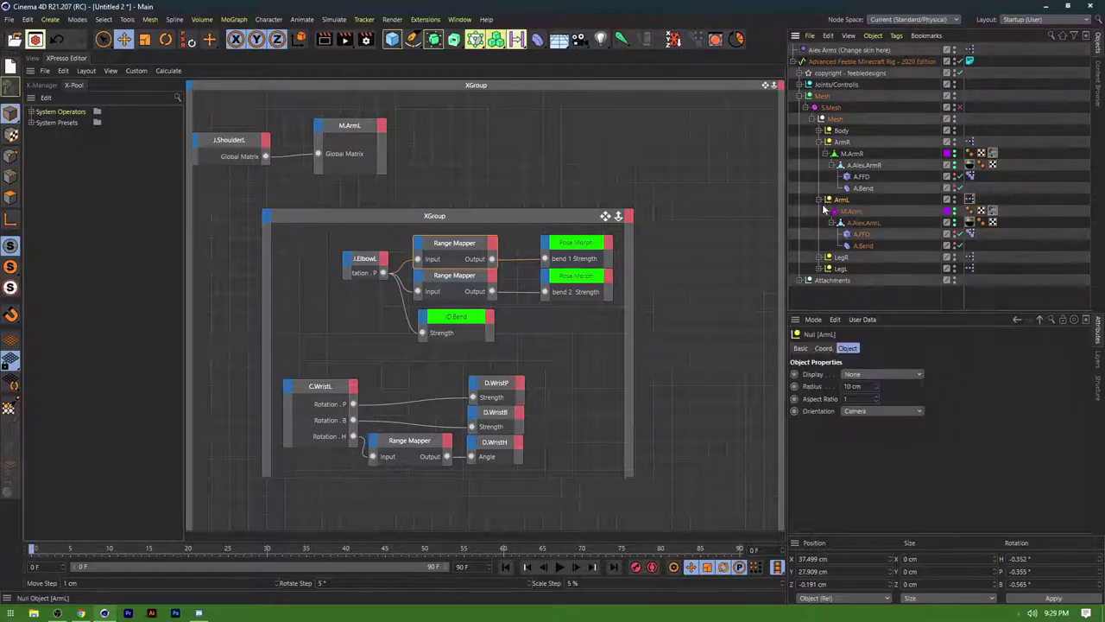
left_click(968, 199)
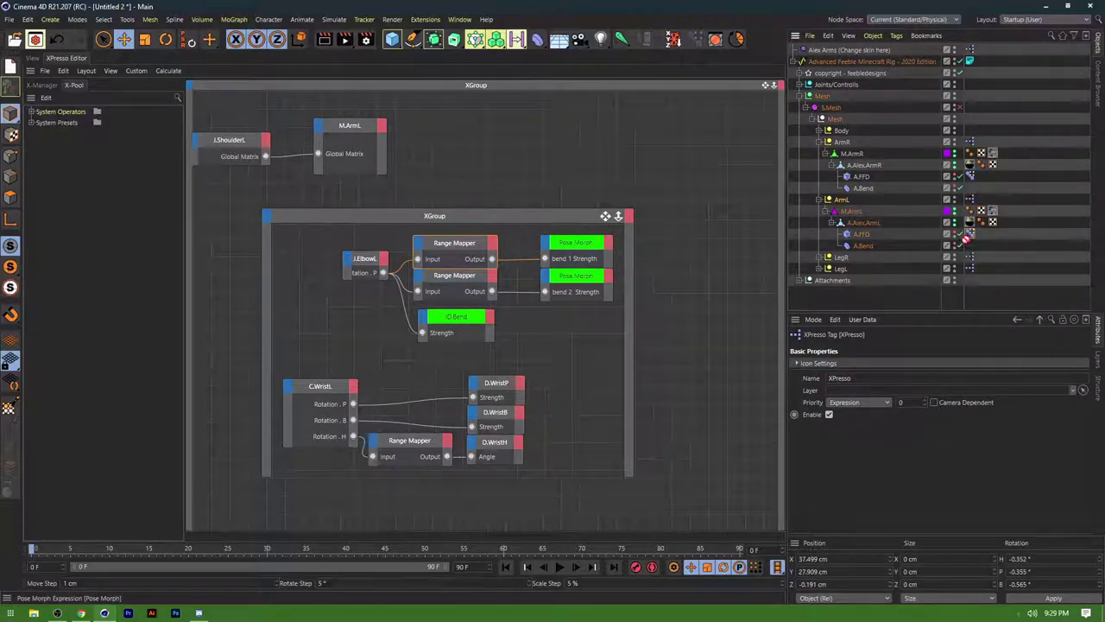
Assign the Pose Morph tag of A.Alex.ArmL's A.FFD to both Pose Morph nodes and its A.Bend to the D.Bend node
left_click_drag(965, 240, 969, 233)
left_click_drag(582, 269, 581, 268)
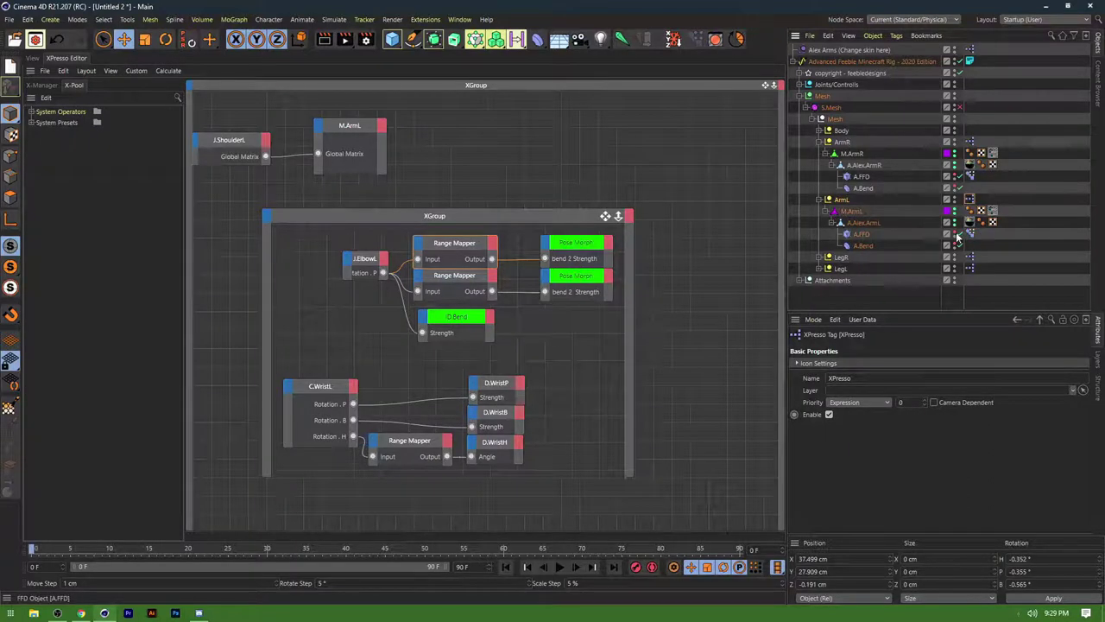
left_click_drag(972, 232, 559, 297)
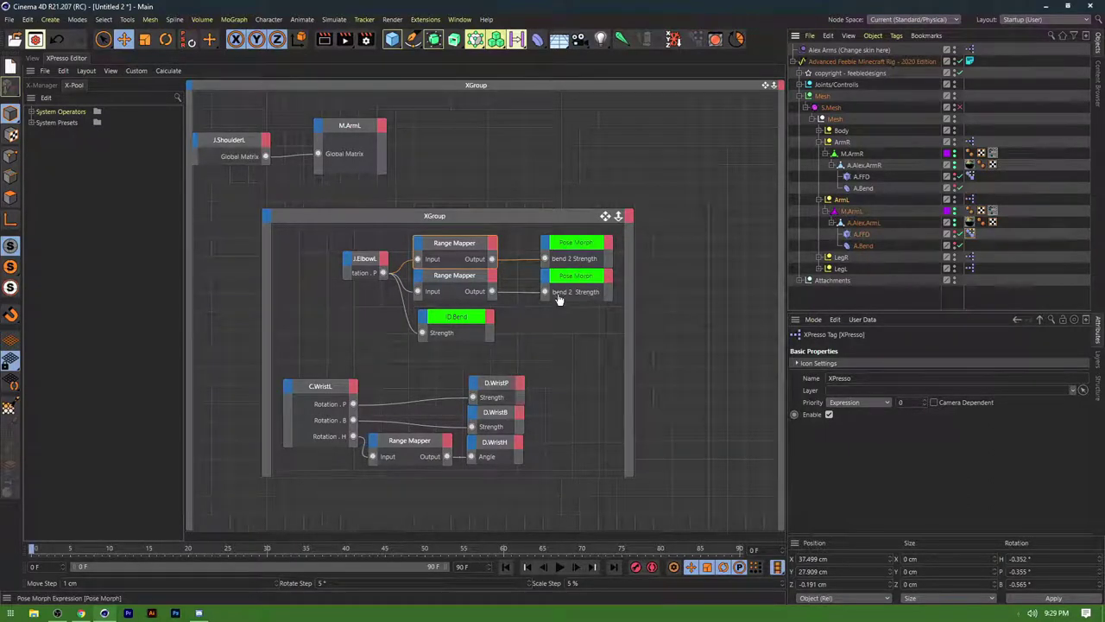
left_click(863, 245)
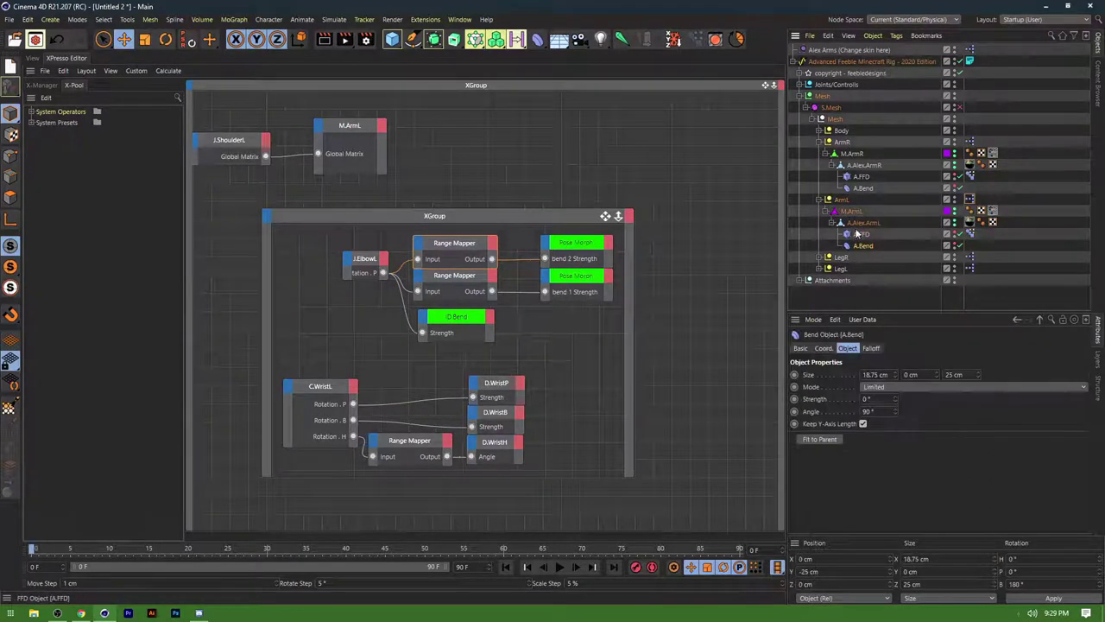
left_click(459, 319)
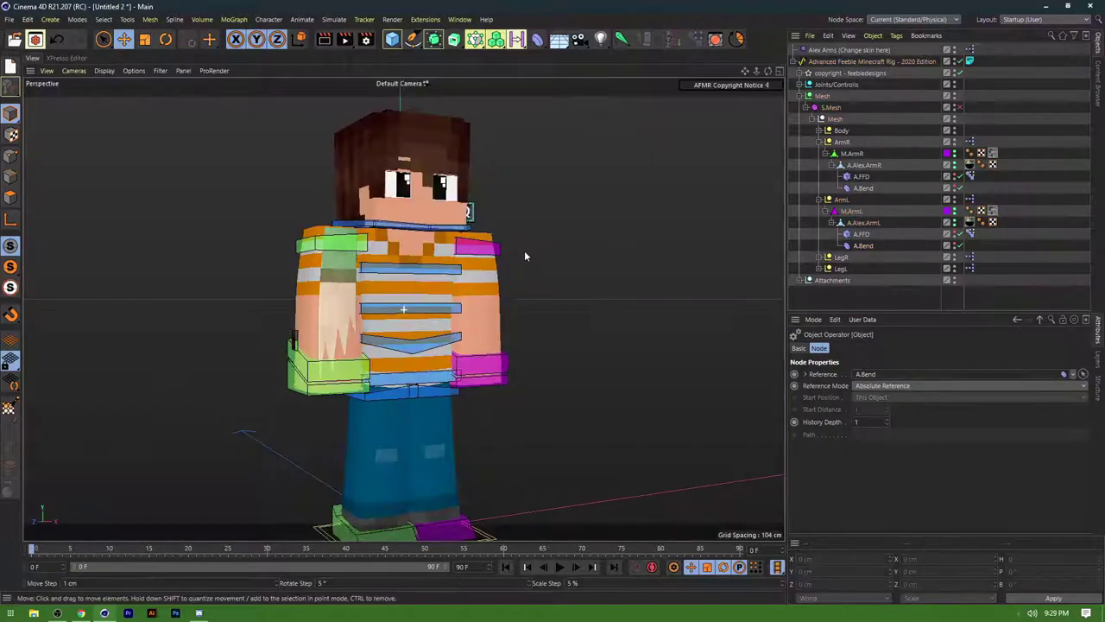
Try raising the character's right hand control in the viewport and undo the move
mouse_move(525, 252)
left_mouse_down("alt")
mouse_move(468, 271)
mouse_move(523, 273)
left_mouse_up("alt")
left_click(313, 395)
left_click_drag(313, 400, 309, 324)
key("ctrl+z")
key("ctrl+z")
left_click_drag(276, 251, 527, 226, "alt")
Set Alex Arms to Enabled in the rig's main options
left_click(839, 63)
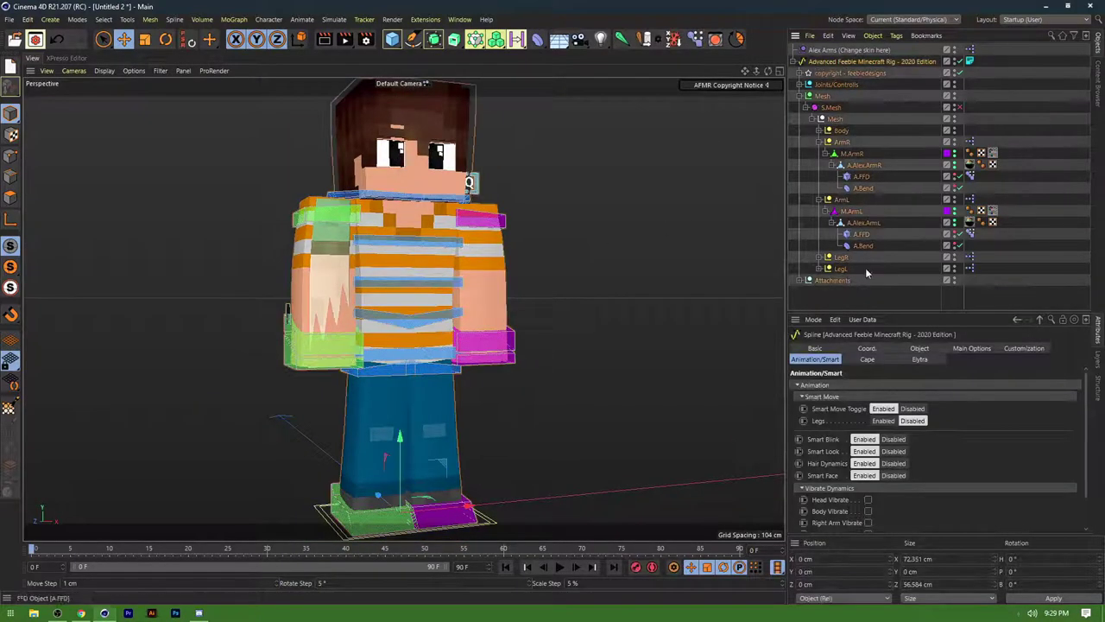
left_click(972, 348)
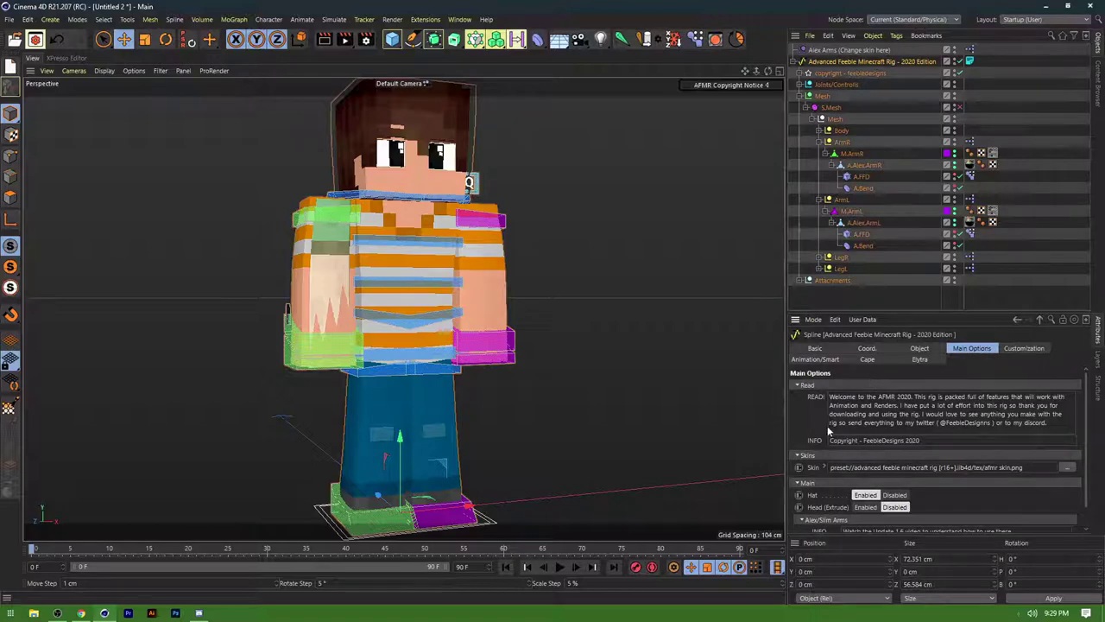
scroll(803, 440, "down", 1)
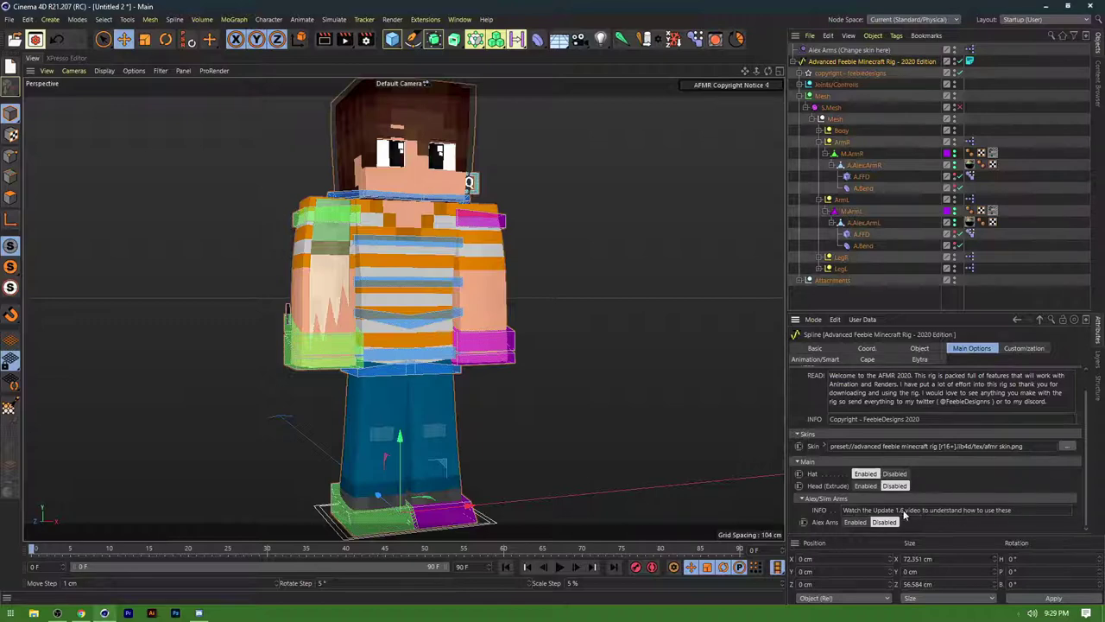
left_click(849, 524)
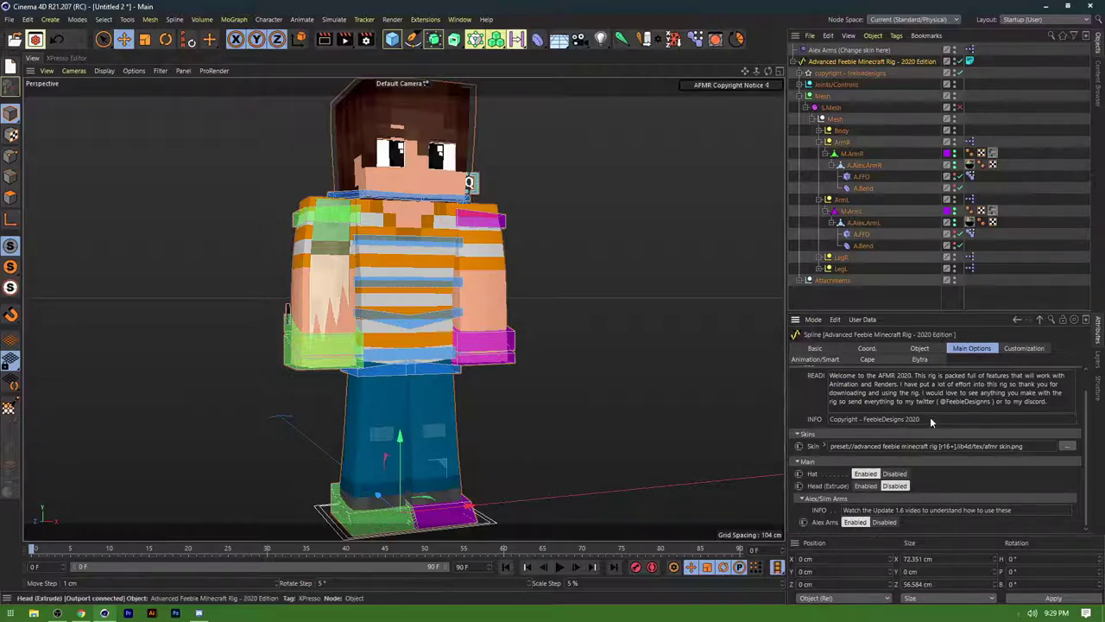
Switch the rig's Right Arm and Left Arm limb toggles off and deselect the rig
left_click(1023, 348)
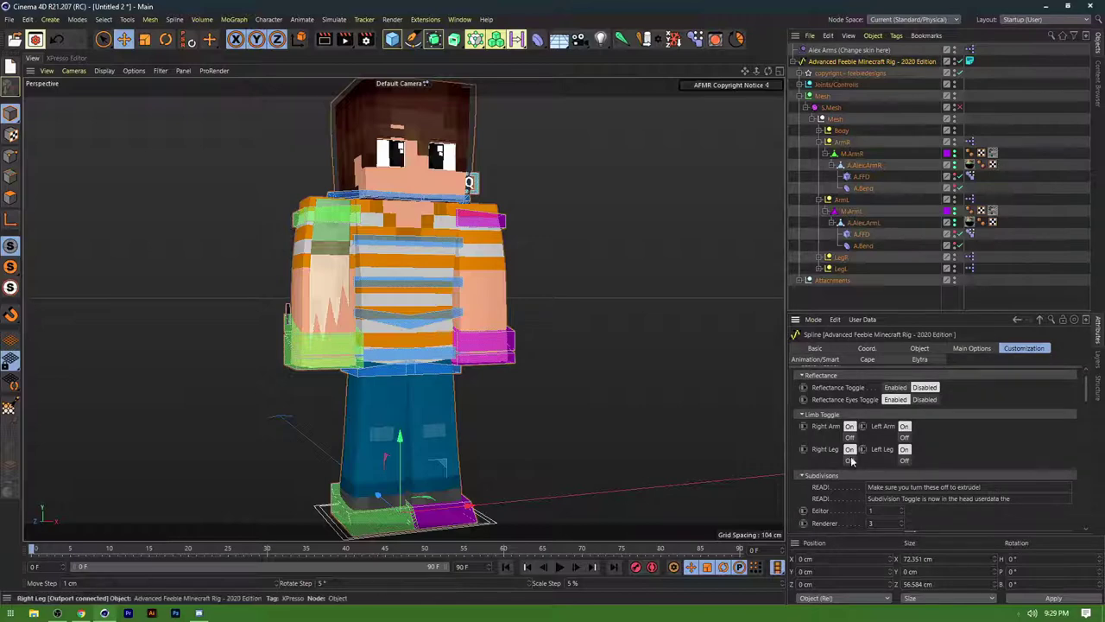
left_click(850, 437)
left_click(903, 437)
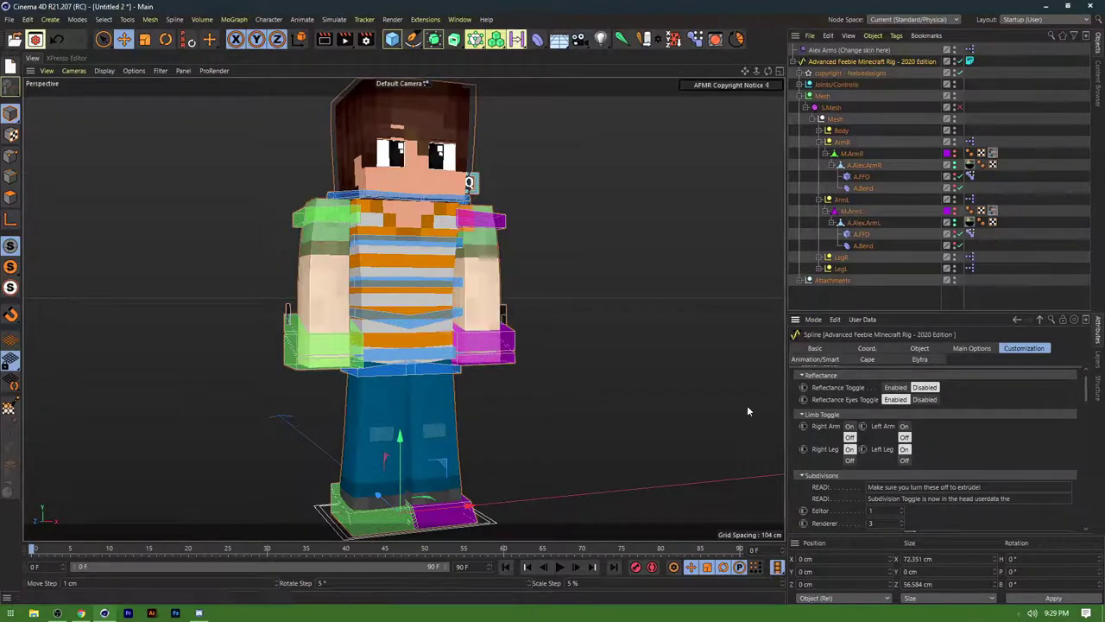
left_click(619, 287)
Try moving and rotating the green controls of the character's right arm, undoing each change
mouse_move(619, 287)
left_mouse_down("alt")
mouse_move(583, 292)
mouse_move(628, 285)
left_mouse_up("alt")
left_click_drag(342, 366, 258, 354)
key("ctrl+z")
scroll(346, 309, "up", 3)
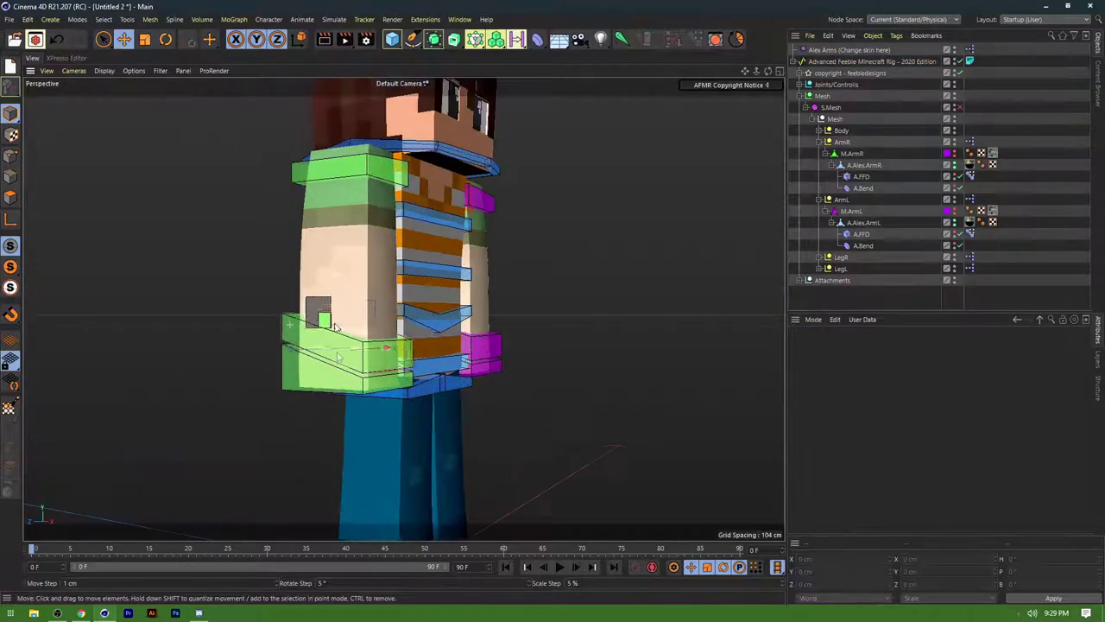
key("r")
left_click_drag(346, 310, 324, 359)
key("ctrl+z")
Try rotating the C.WristR control at close range and undo the rotation
left_click(259, 289)
scroll(388, 317, "up", 2)
left_click(311, 323)
key("e")
scroll(326, 398, "up", 3)
left_click_drag(326, 398, 354, 411, "alt")
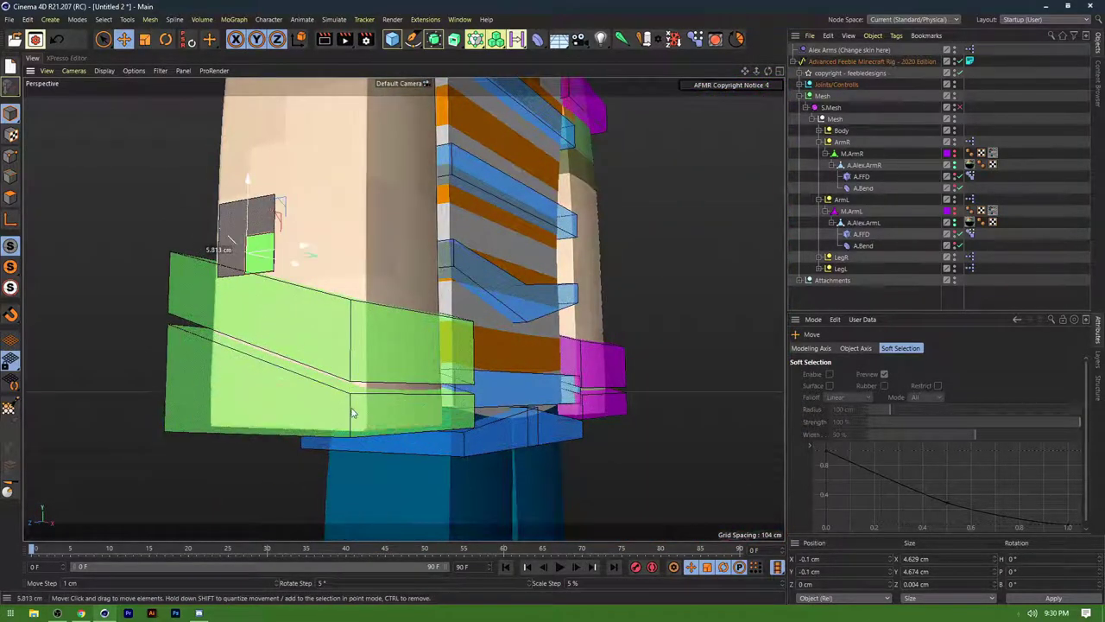
key("r")
left_click(316, 339)
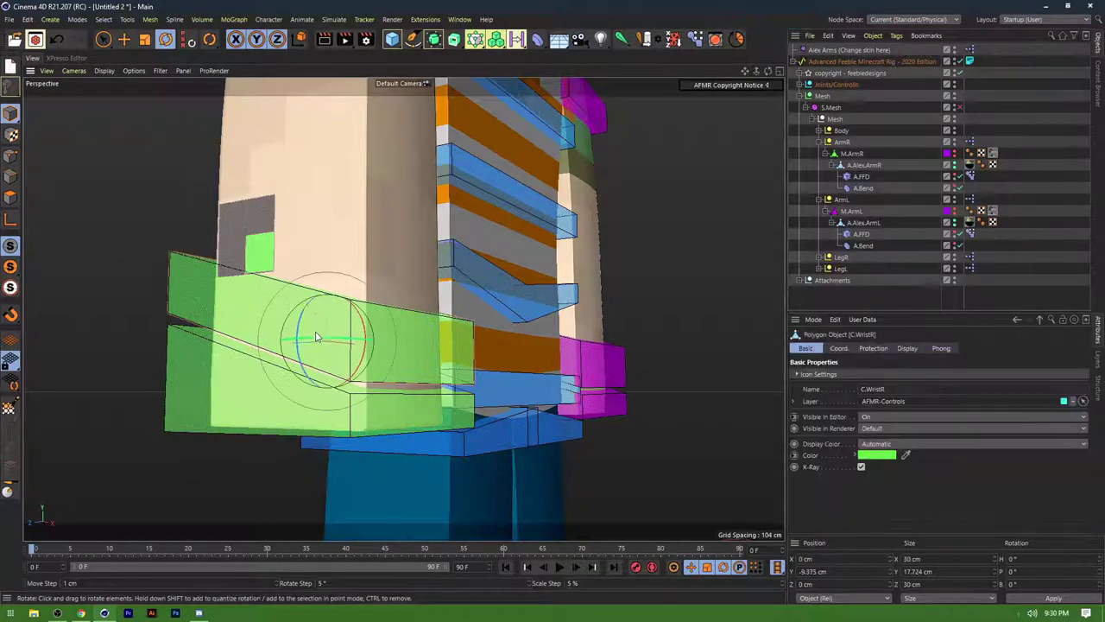
left_click_drag(316, 319, 313, 350)
key("ctrl+z")
key("ctrl+z")
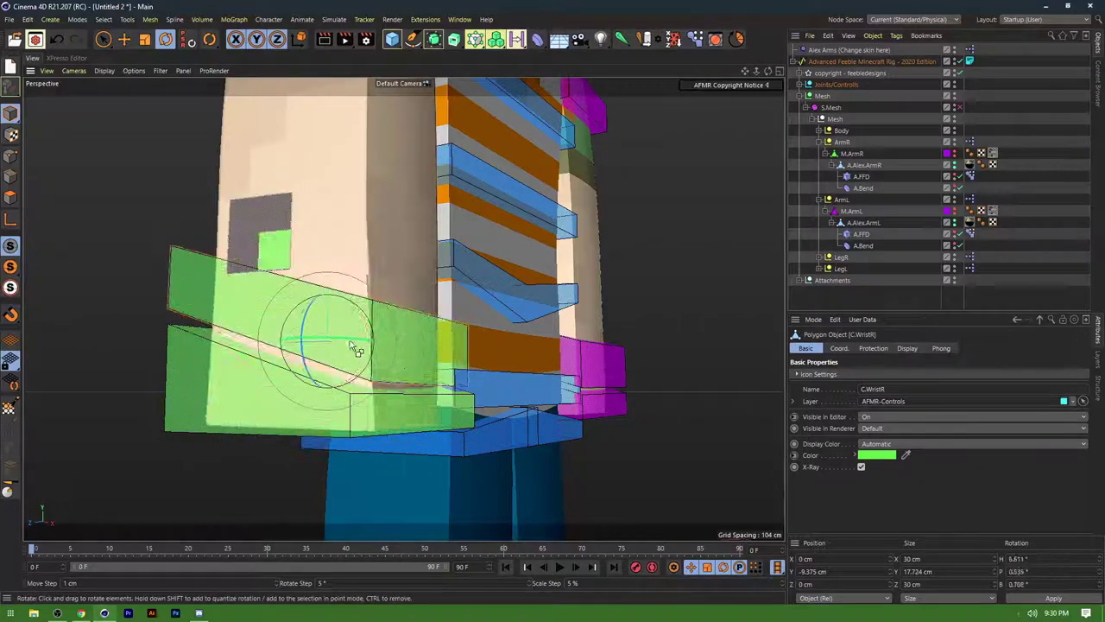
Try moving the character's purple left hand control to bend the Alex arm, and undo the move
scroll(349, 397, "down", 4)
left_click(336, 415)
left_click(507, 413)
left_click_drag(506, 416, 269, 413, "alt")
scroll(423, 402, "down", 5)
key("e")
left_click_drag(650, 407, 580, 393)
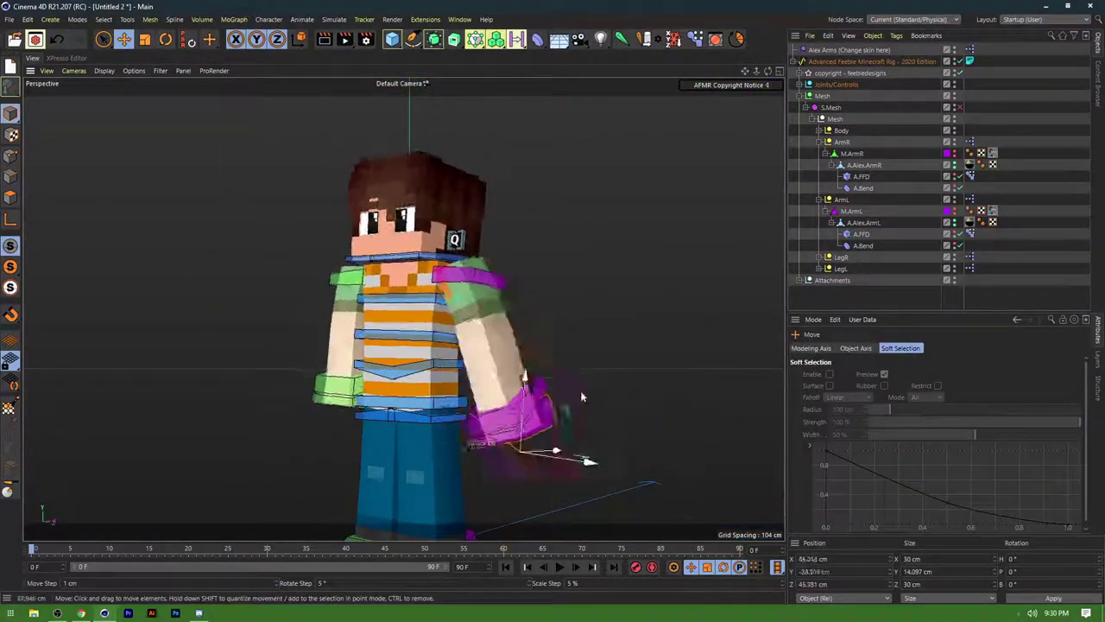
key("ctrl+z")
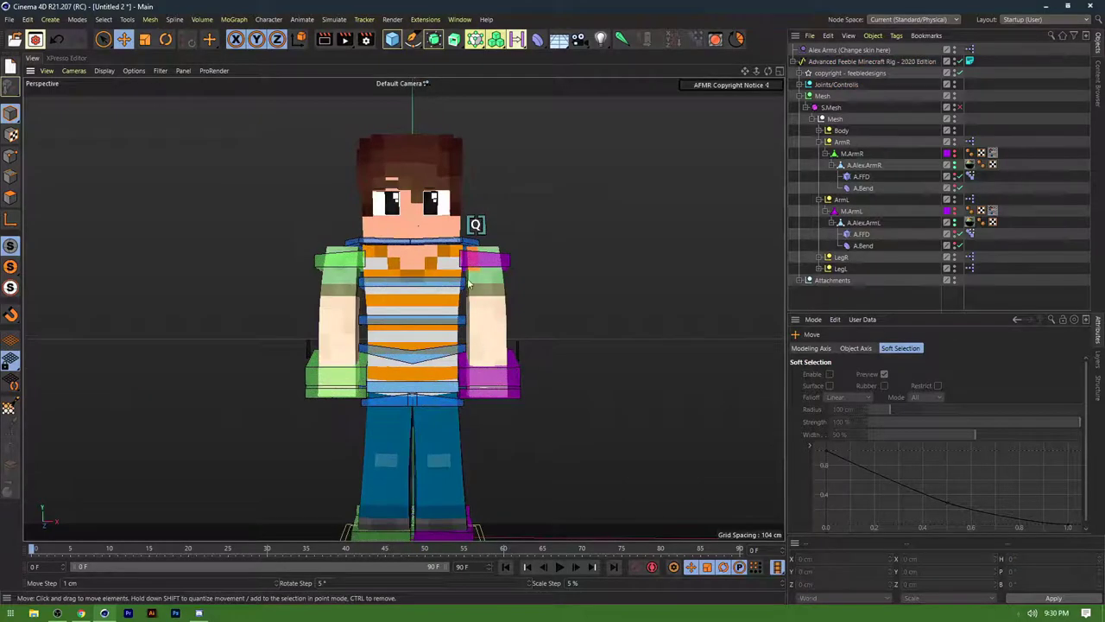
Move the C.ShoulderL and G.HandL controls together about 2.1 cm inward along X to meet the torso
scroll(468, 283, "up", 10)
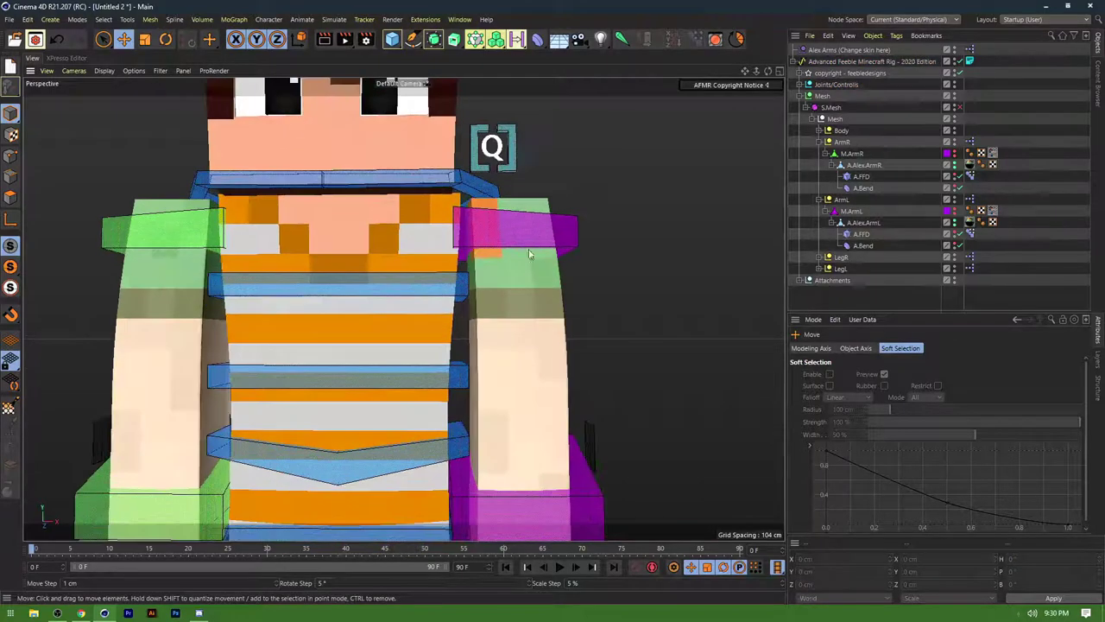
left_click_drag(474, 285, 496, 298, "alt")
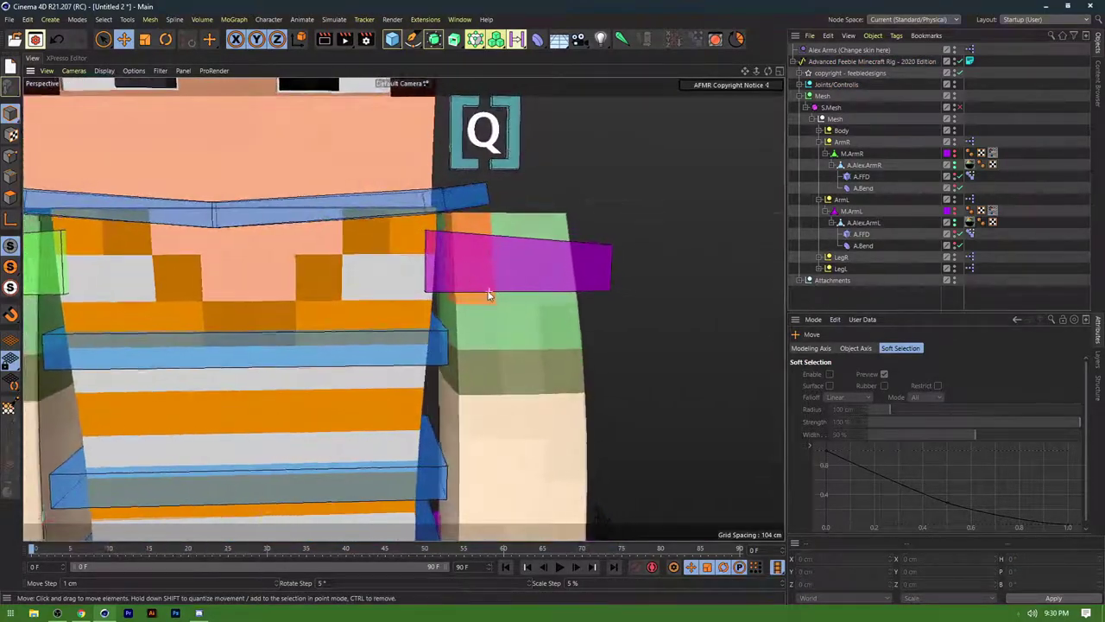
scroll(496, 297, "down", 8)
left_click(496, 439)
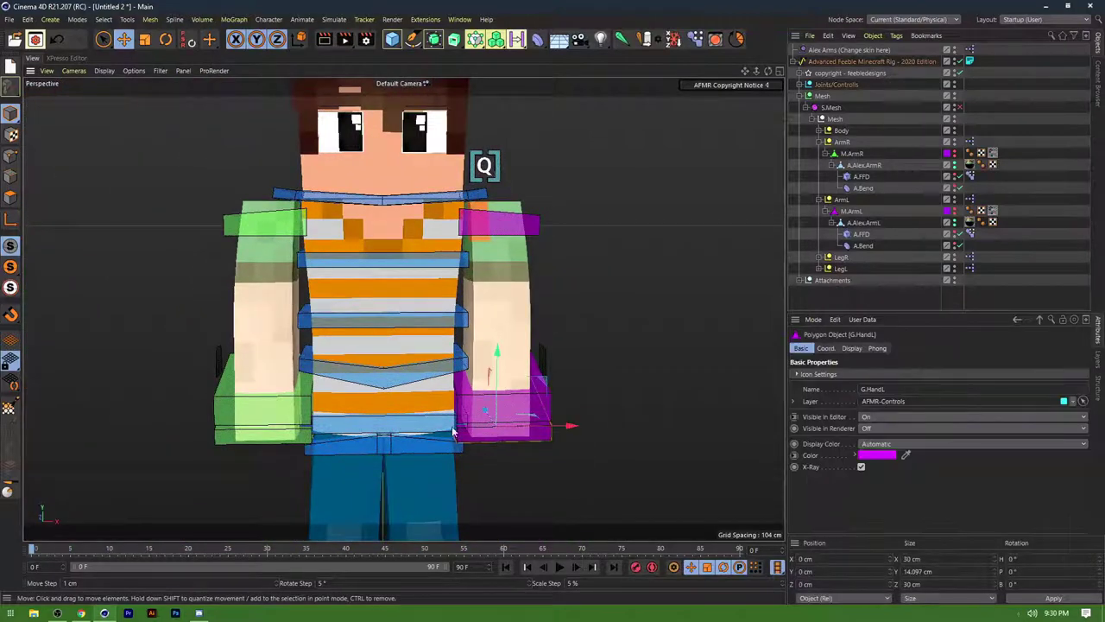
left_click(495, 225, "shift")
middle_click_drag(570, 328, 542, 323, "alt")
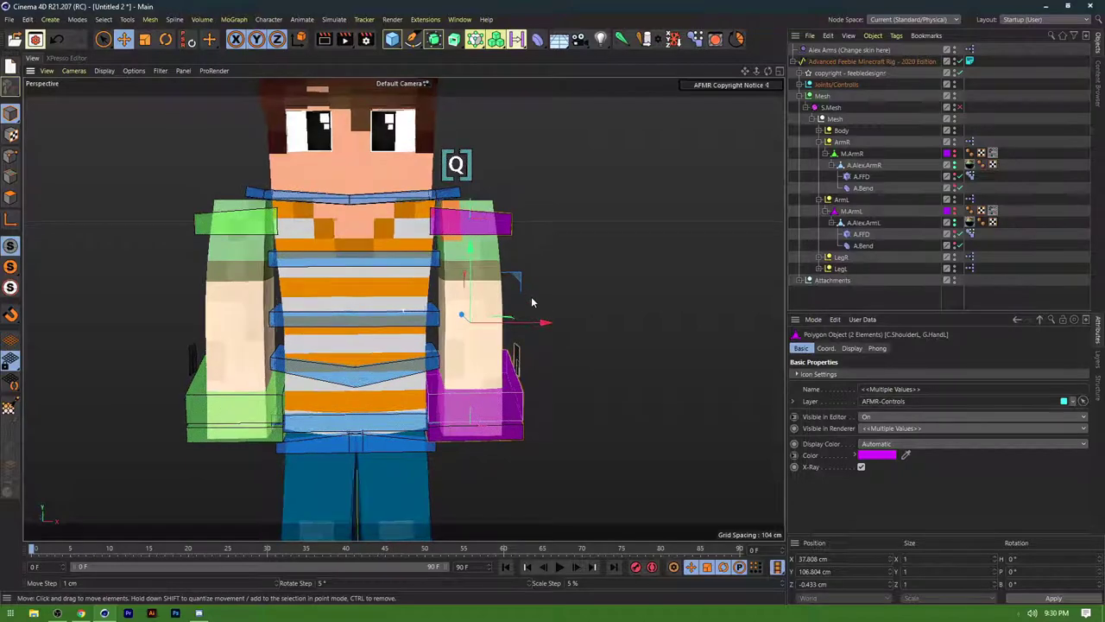
left_click_drag(539, 324, 534, 324)
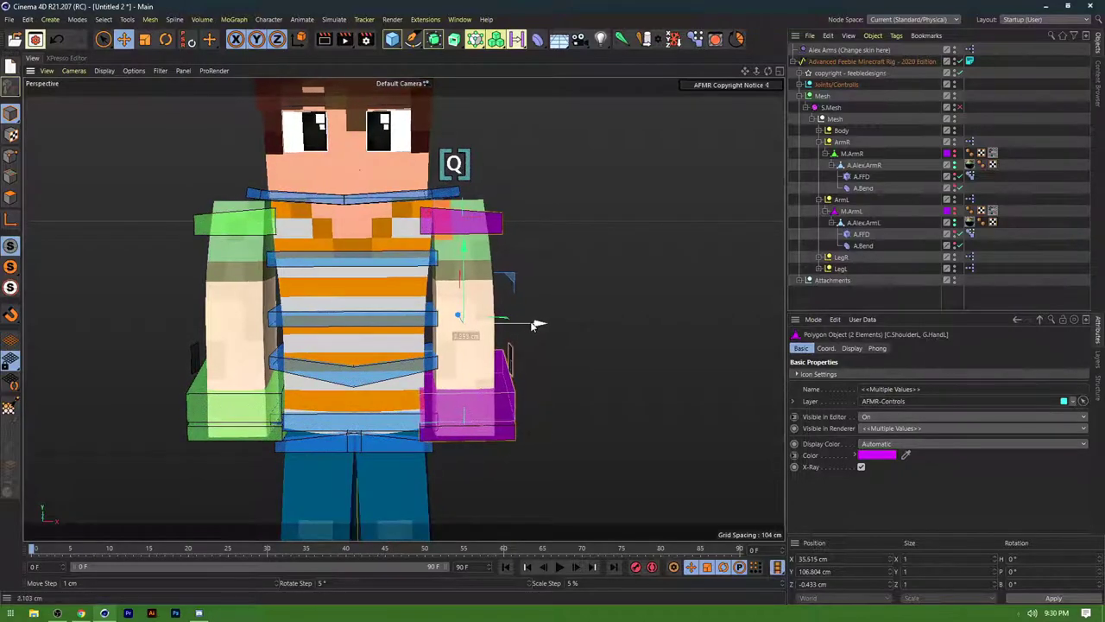
left_click(455, 311)
Move the C.ShoulderR and G.HandR controls together about 2.1 cm inward along X to meet the torso
middle_click_drag(455, 311, 524, 289, "alt")
left_click(304, 203)
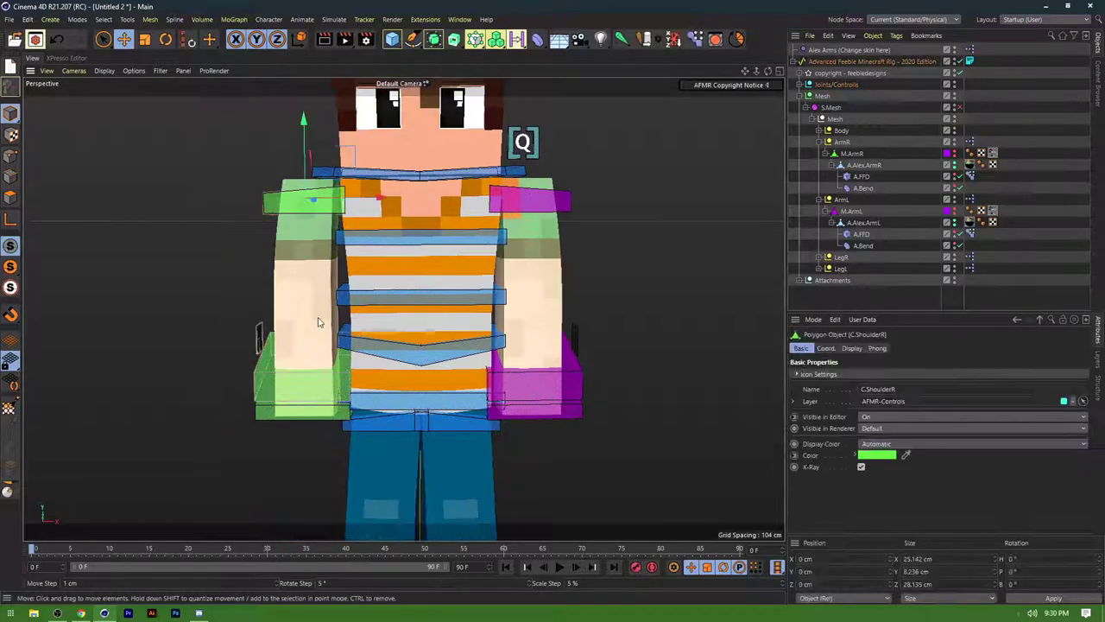
left_click(303, 418, "shift")
left_click_drag(372, 306, 380, 306)
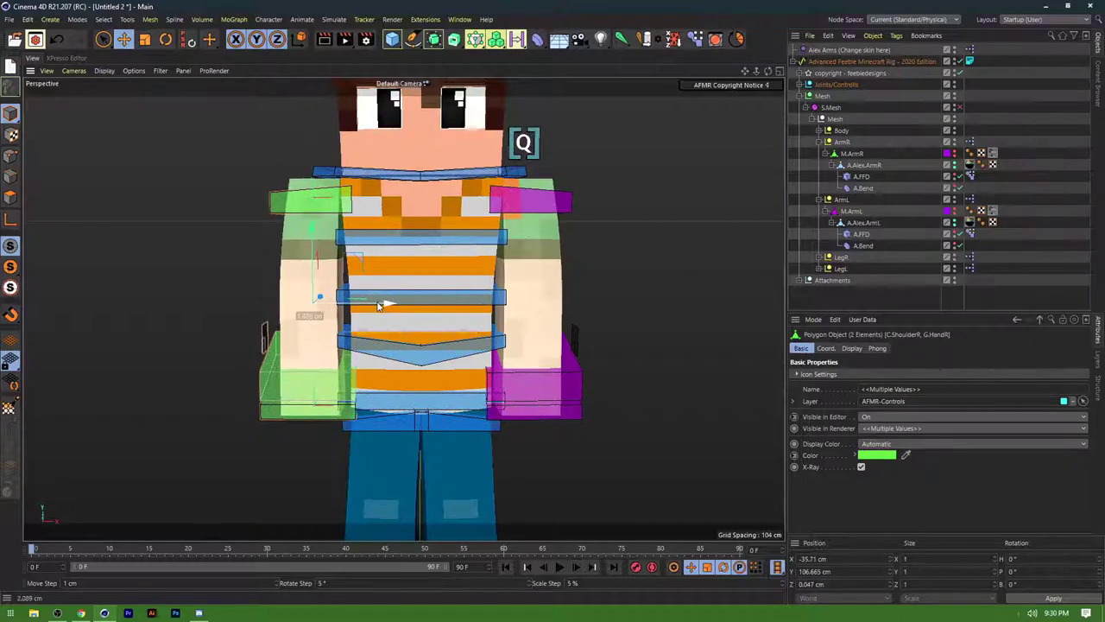
left_click(251, 293)
Try transforming the blue torso and waist controls to test the repositioned arms, undoing each change
left_click_drag(250, 294, 430, 286, "alt")
left_click(368, 298)
key("r")
key("ctrl+z")
key("ctrl+z")
left_click(418, 413)
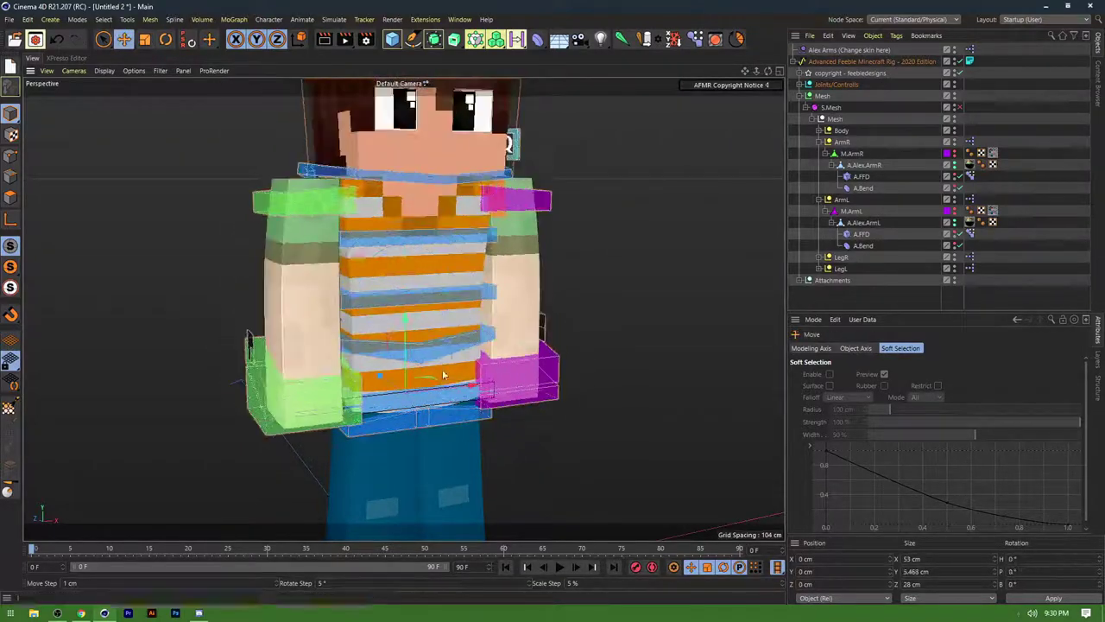
key("e")
mouse_move(519, 364)
left_mouse_down()
mouse_move(441, 360)
mouse_move(501, 357)
left_mouse_up()
key("ctrl+z")
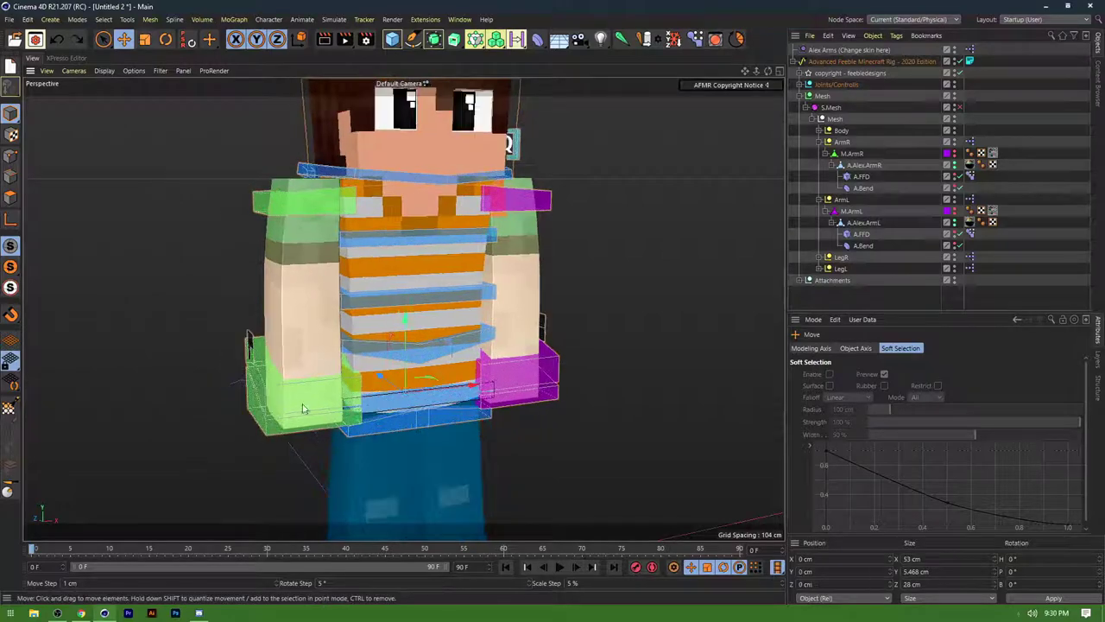
Try moving the G.HandR control to test the repositioned right arm and undo the move
left_click(298, 407)
left_click_drag(210, 398, 382, 494, "alt")
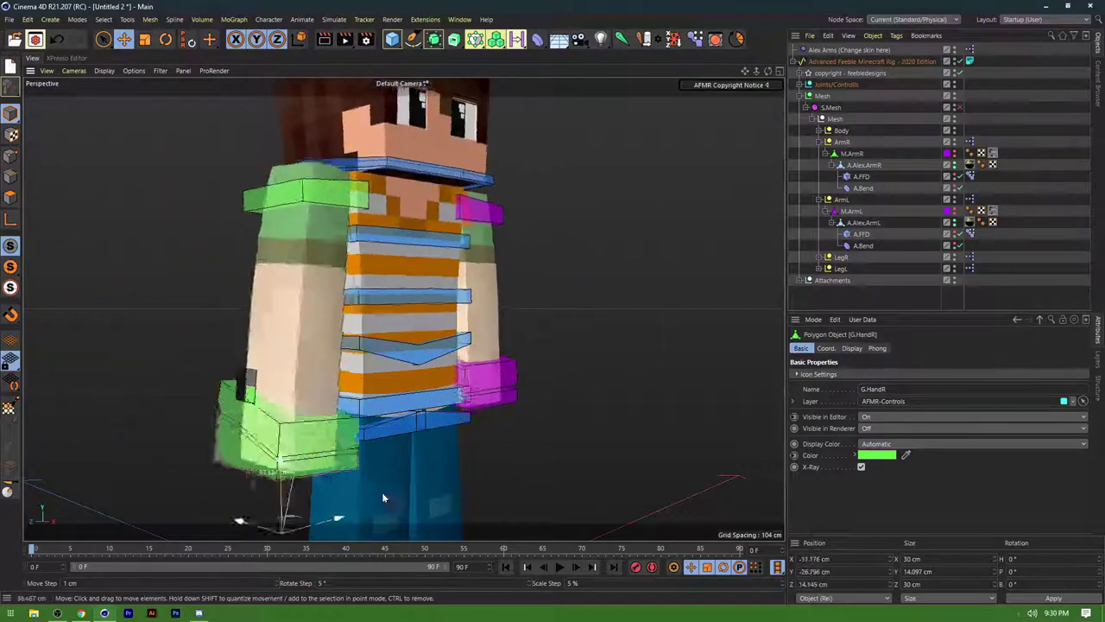
key("ctrl+z")
left_click(569, 237)
left_click_drag(568, 230, 508, 254, "alt")
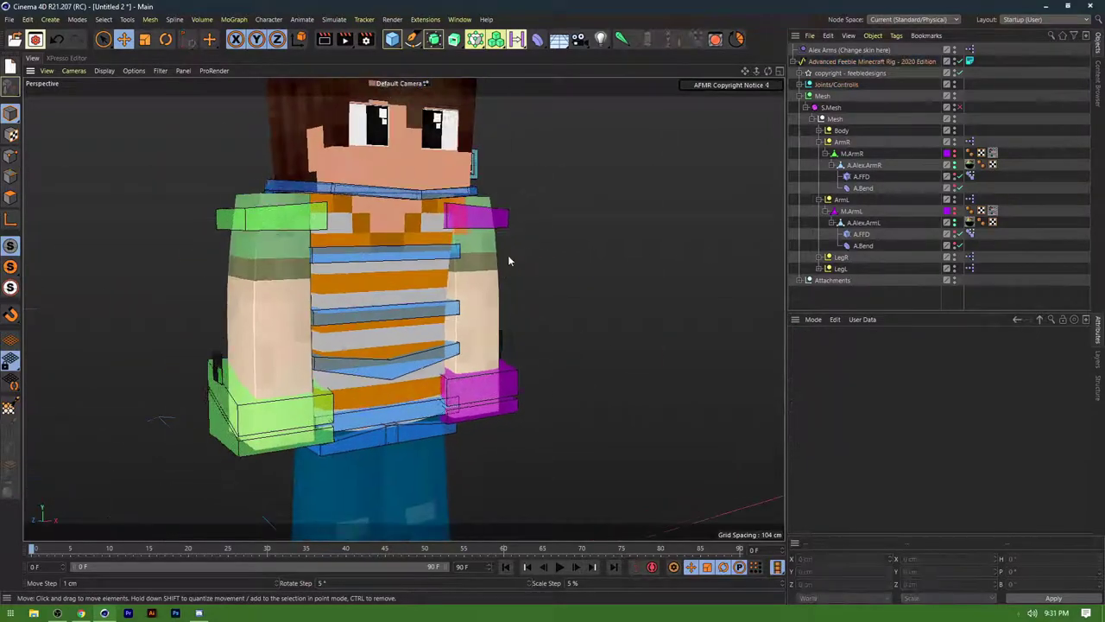
Loop-select the brown sleeve-cuff polygons around A.Alex.ArmR and extrude them outward with a 1.7 cm offset
left_click(304, 254)
left_click(12, 198)
key("u")
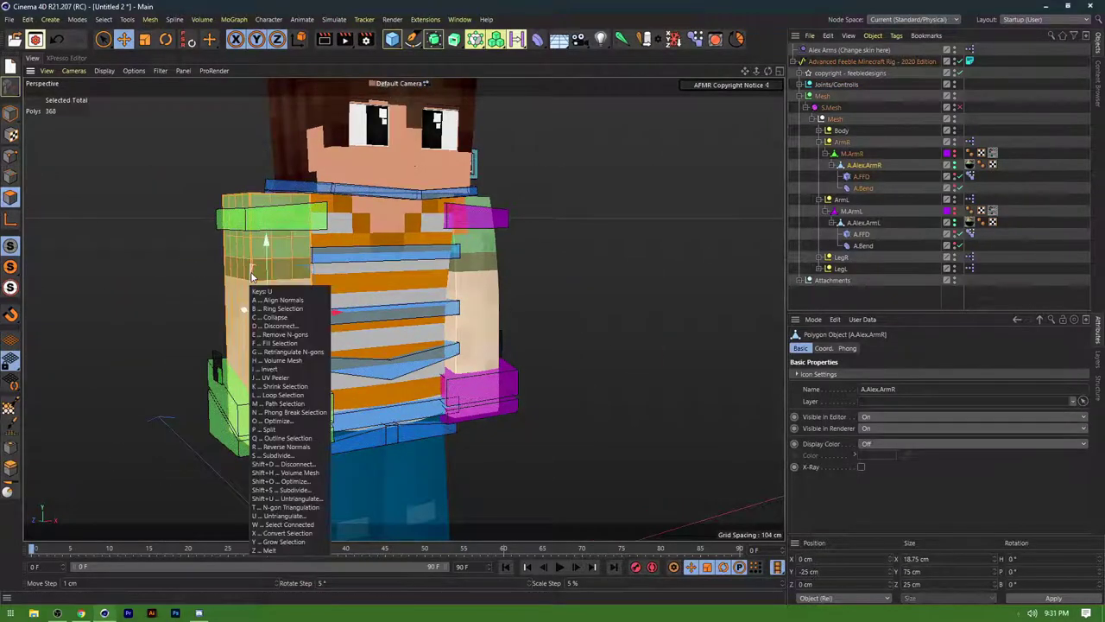
key("l")
left_click(245, 274)
key("d")
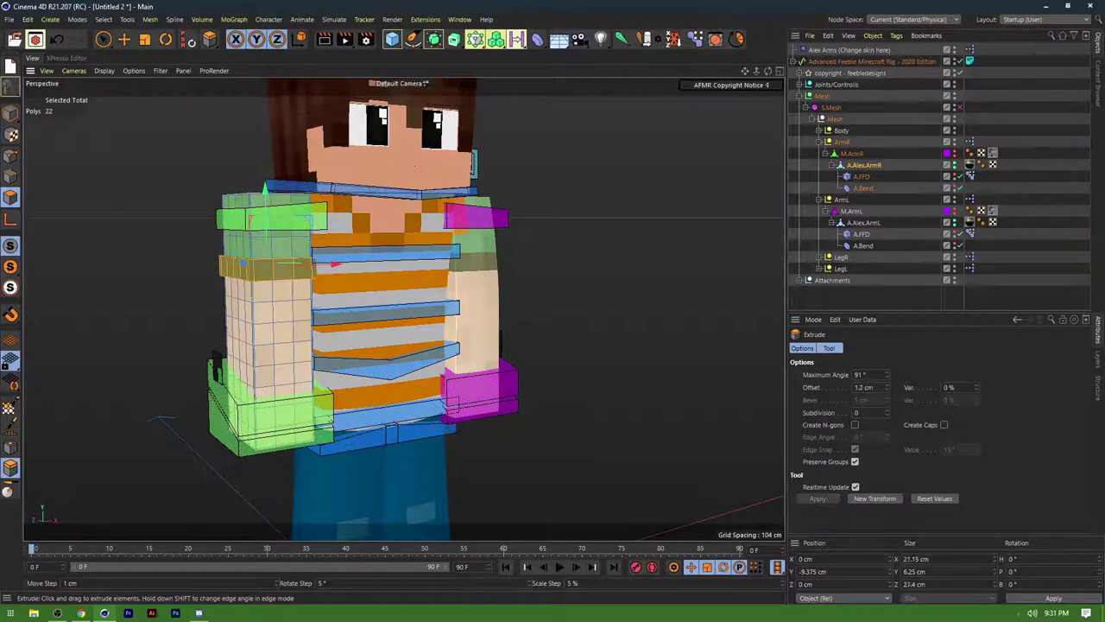
left_click_drag(240, 300, 244, 301)
left_click_drag(243, 301, 288, 331, "alt")
scroll(269, 259, "up", 5)
scroll(288, 331, "down", 5)
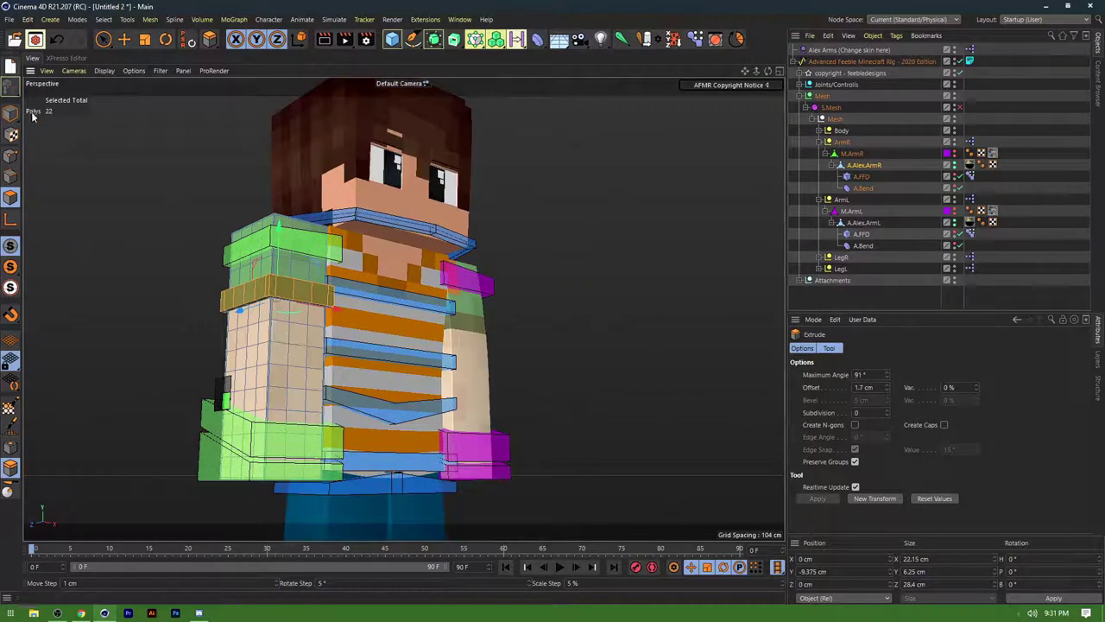
Return to Model mode with the Move tool and deselect A.Alex.ArmR
left_click(12, 114)
key("e")
left_click(172, 231)
left_click_drag(397, 261, 343, 269, "alt")
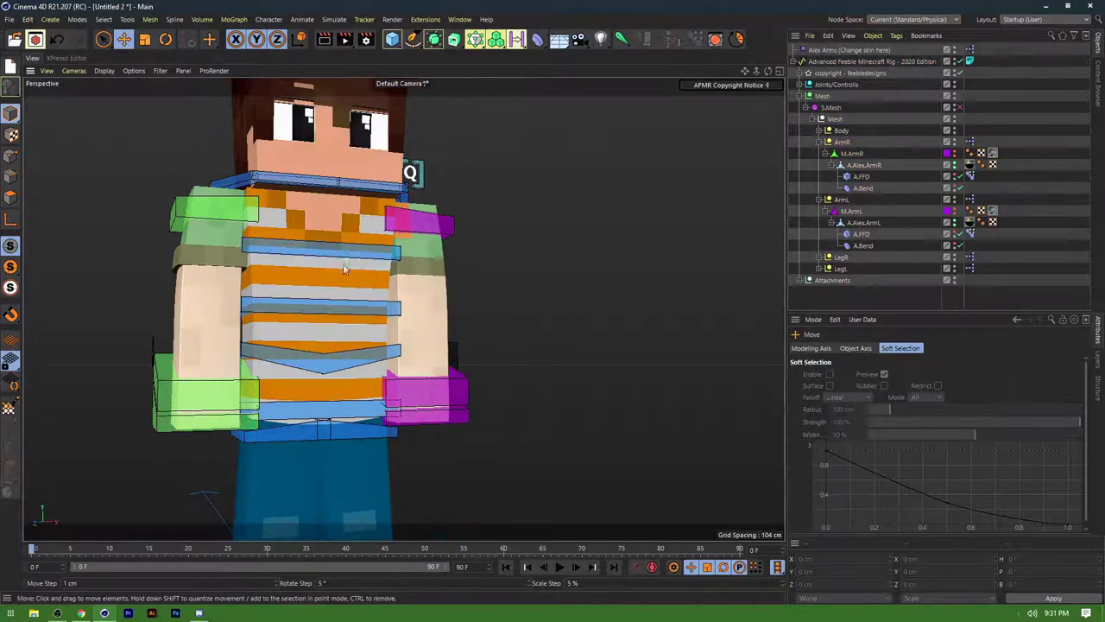
Enable the S.Mesh subdivision and examine the smoothed sleeve cuff on the character's right arm
left_click(428, 161)
left_click(498, 181)
left_click(485, 270)
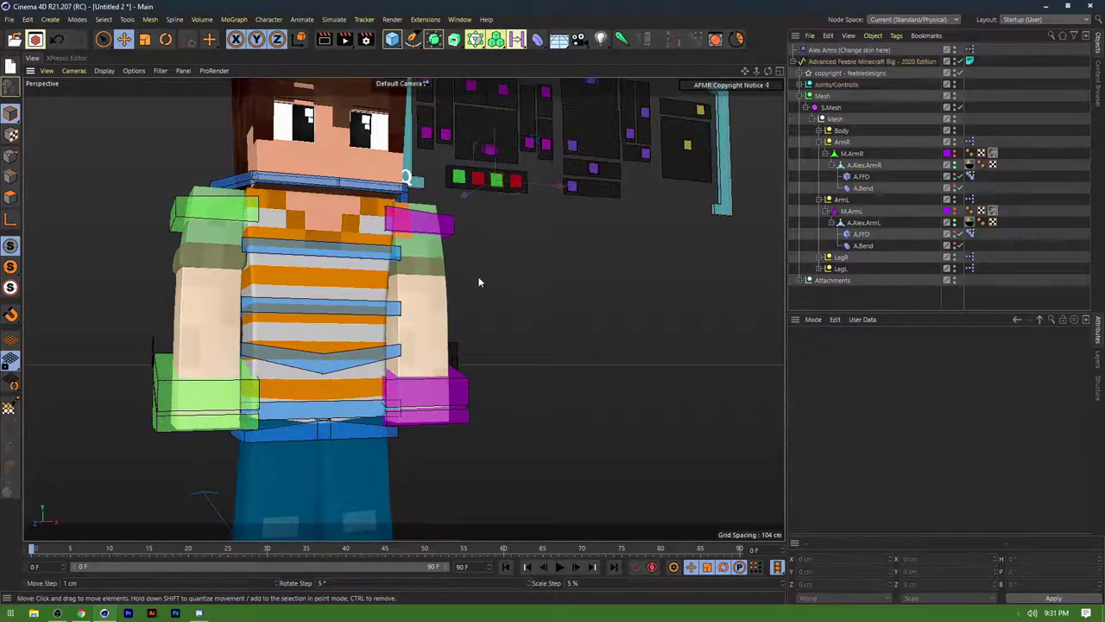
left_click_drag(478, 276, 518, 271, "alt")
scroll(232, 237, "up", 5)
left_click_drag(238, 234, 279, 273, "alt")
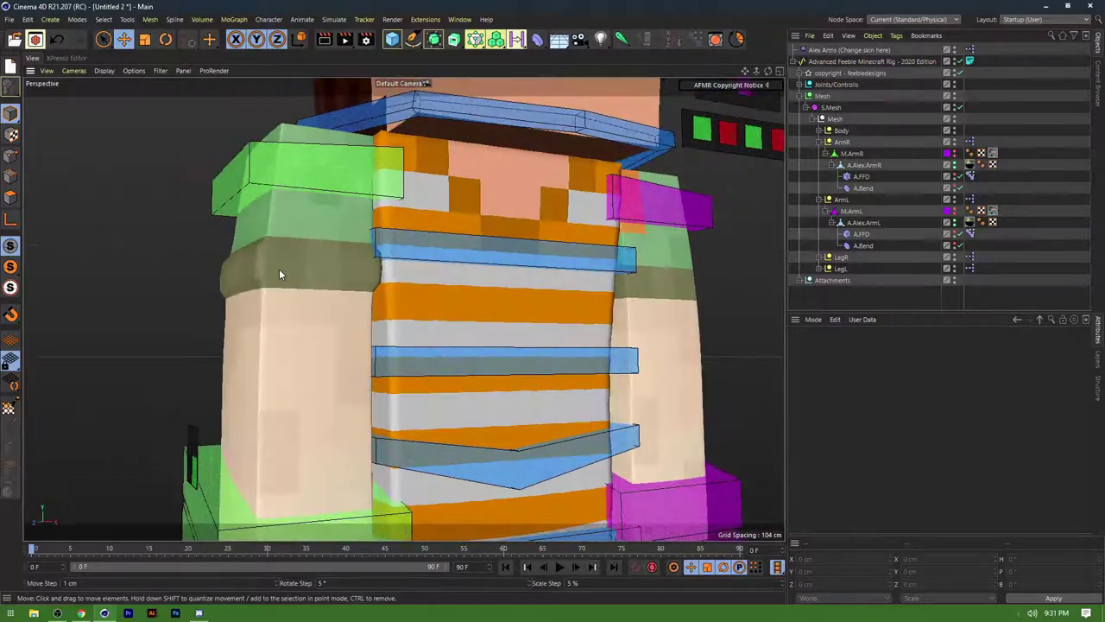
Try bending the smoothed right arm with G.HandR, select J.ShoulderR.Pole, and undo the whole arm test
scroll(284, 284, "down", 3)
scroll(323, 309, "down", 4)
left_click_drag(323, 309, 340, 264, "alt")
left_click(246, 379)
scroll(343, 310, "up", 4)
left_click_drag(343, 309, 315, 333, "alt")
scroll(304, 311, "down", 4)
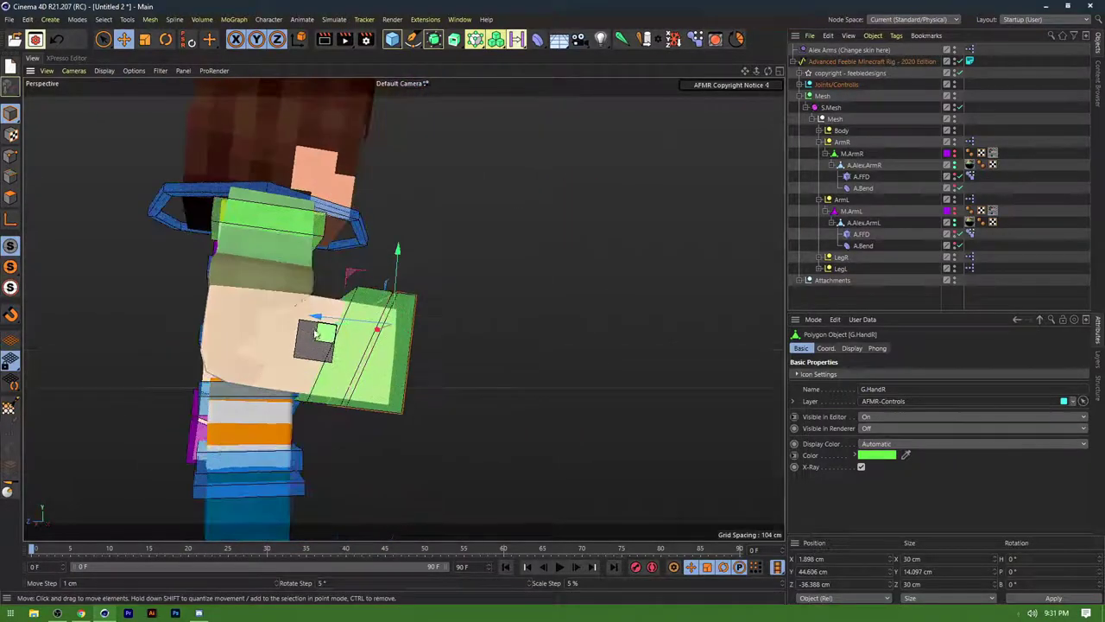
left_click(321, 43)
left_click(457, 297)
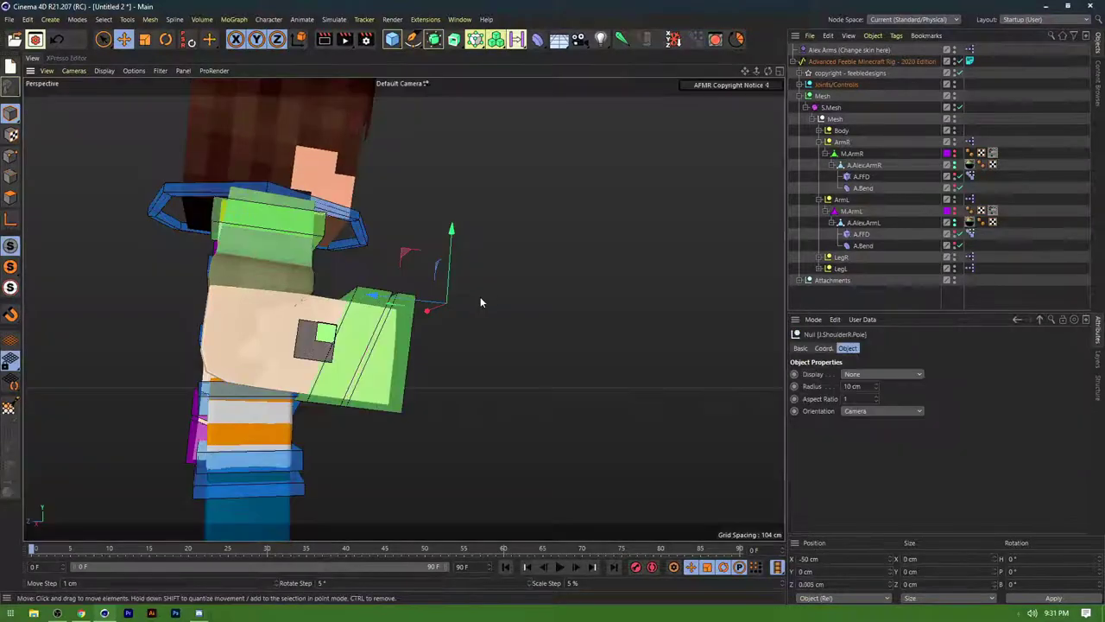
left_click_drag(480, 296, 406, 321, "alt")
key("ctrl+z")
key("ctrl+z")
key("ctrl+z")
key("ctrl+z")
key("ctrl+z")
key("ctrl+z")
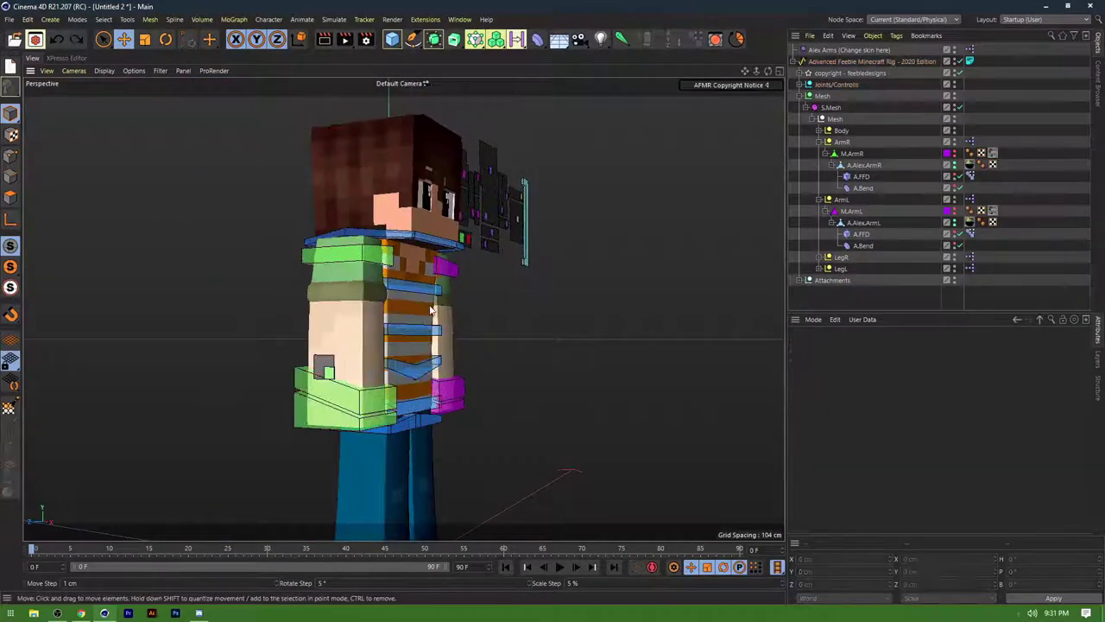
Try moving a body control, undo the move, and disable the S.Mesh subdivision
left_click_drag(488, 268, 326, 339, "alt")
left_click_drag(445, 317, 443, 294)
key("ctrl+z")
key("ctrl+z")
middle_click_drag(315, 225, 207, 258, "alt")
left_click_drag(353, 267, 394, 298, "alt")
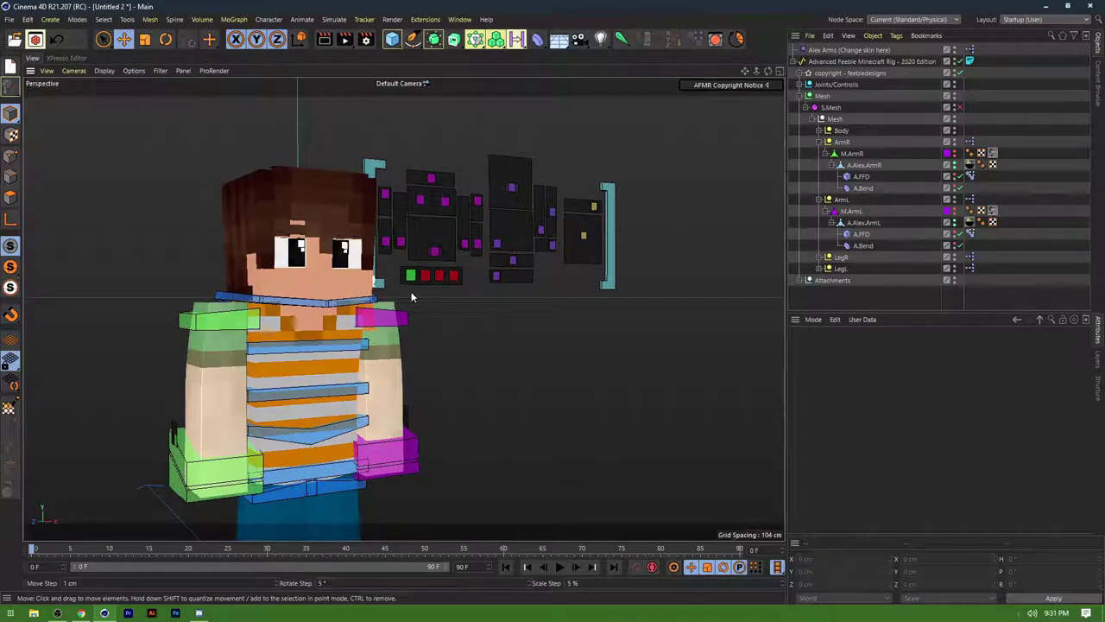
Try lowering the eyes with the upper C.Eye Pos slider to about -9.3 cm and undo the move
scroll(320, 276, "up", 5)
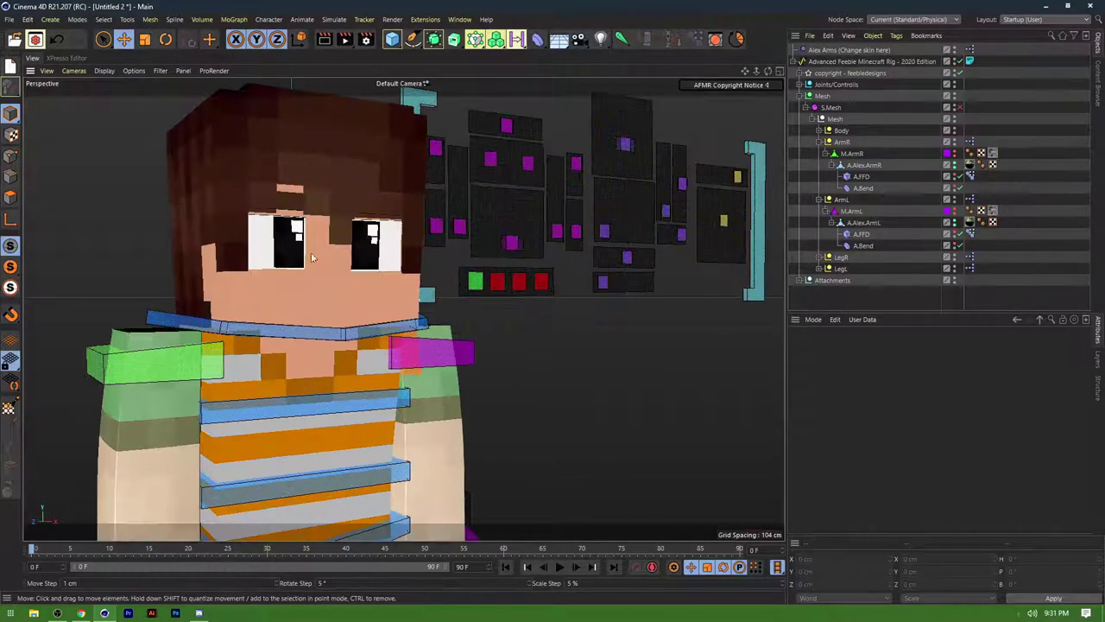
middle_click_drag(305, 271, 266, 276, "alt")
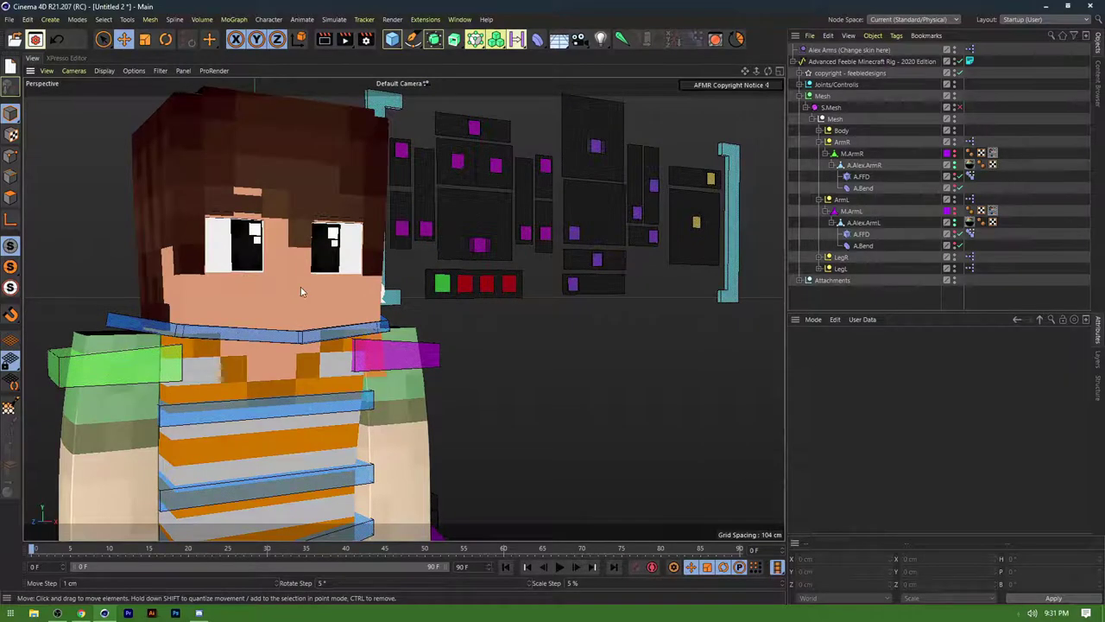
left_click_drag(300, 291, 327, 300, "alt")
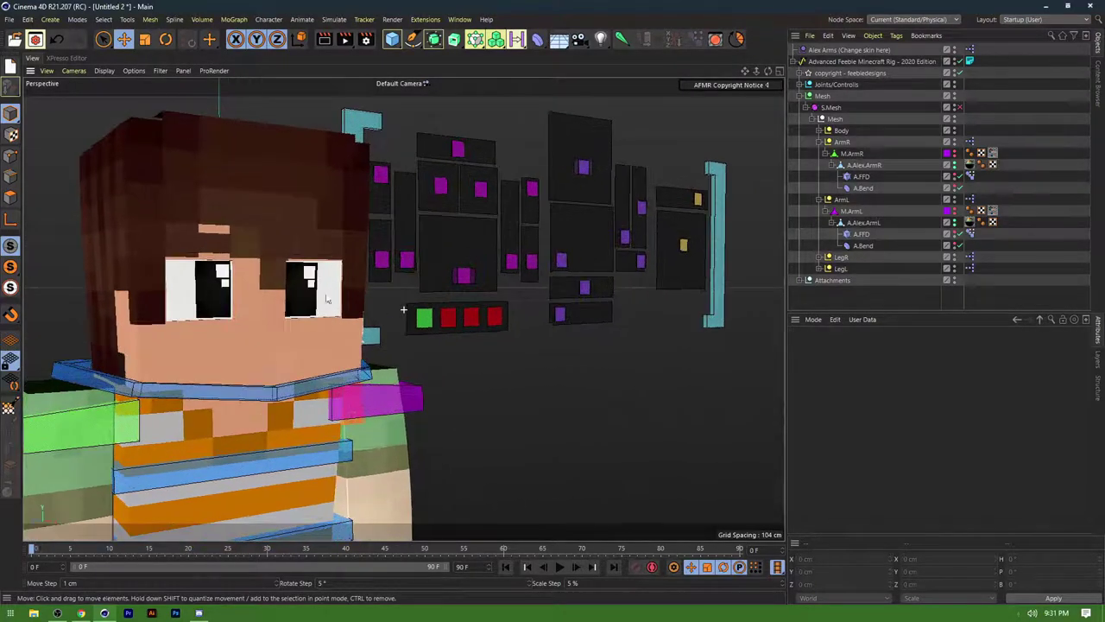
left_click(582, 288)
left_click_drag(596, 294, 279, 289)
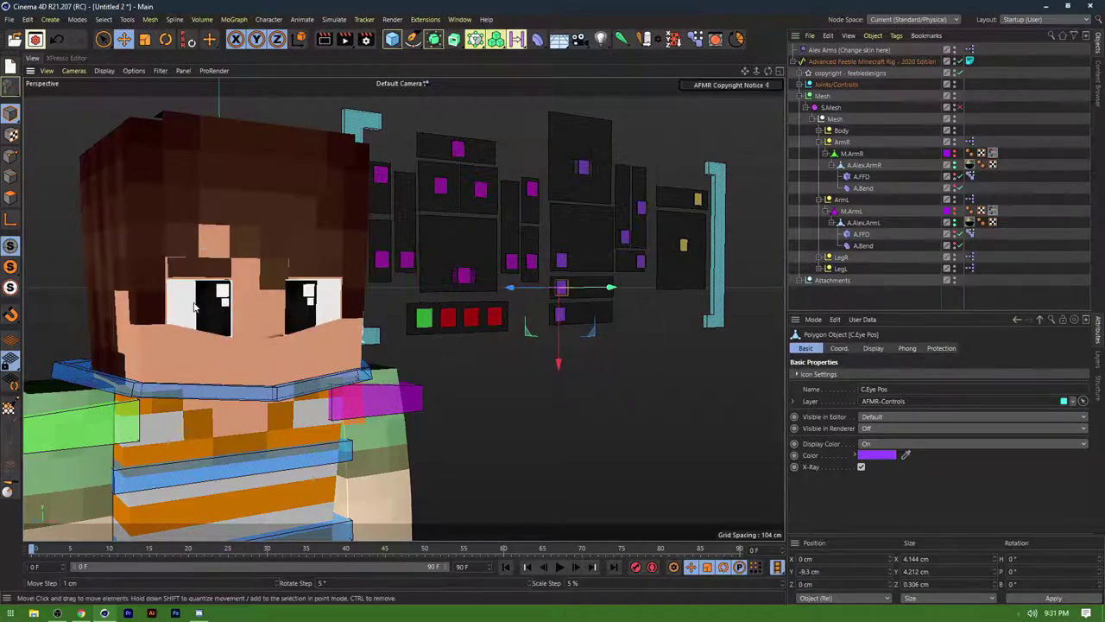
mouse_move(180, 337)
left_mouse_down("alt")
mouse_move(190, 333)
mouse_move(174, 334)
left_mouse_up("alt")
key("ctrl+z")
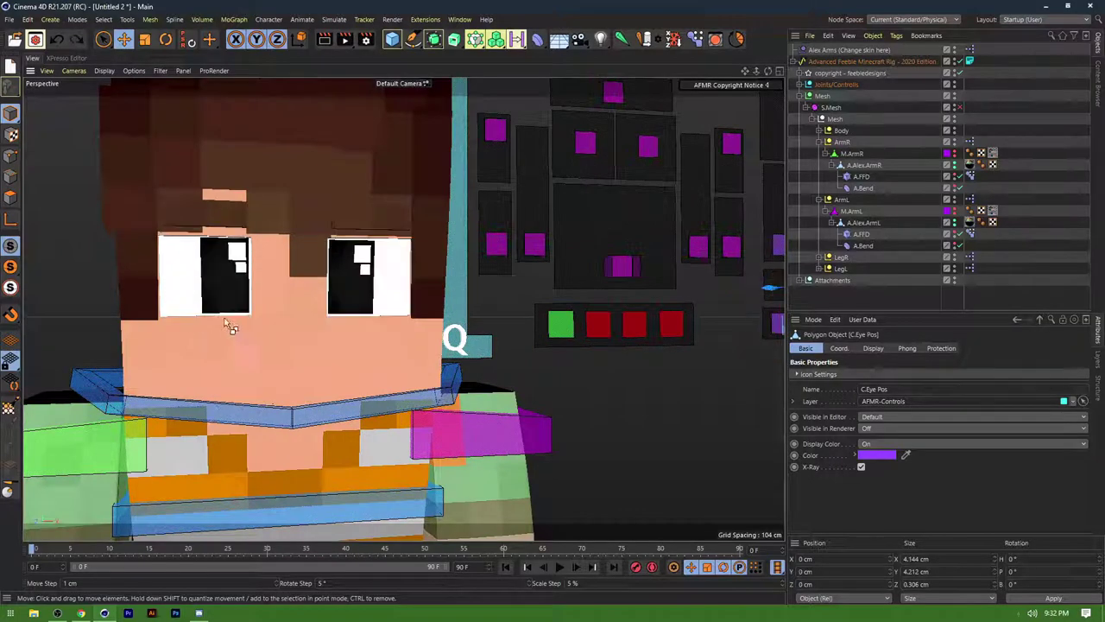
Slide the lower C.Eye Pos control to the far end of its track, about 19 cm
scroll(403, 349, "down", 5)
left_click_drag(401, 349, 524, 349, "alt")
left_click(393, 346)
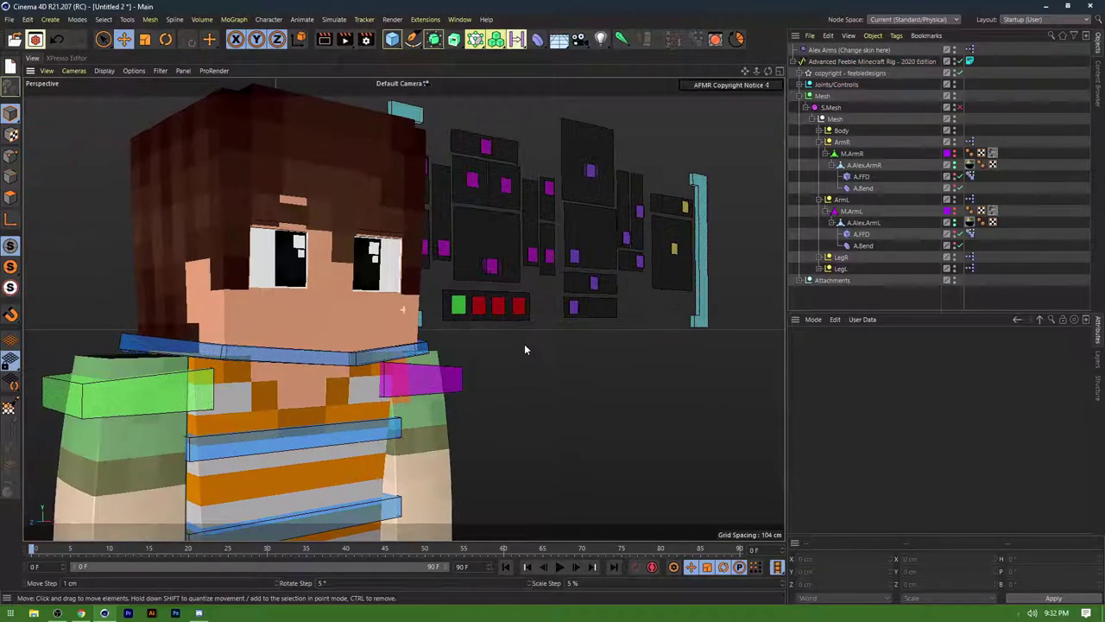
left_click(574, 306)
left_click(643, 327)
left_click(570, 308)
left_click_drag(630, 309, 721, 305)
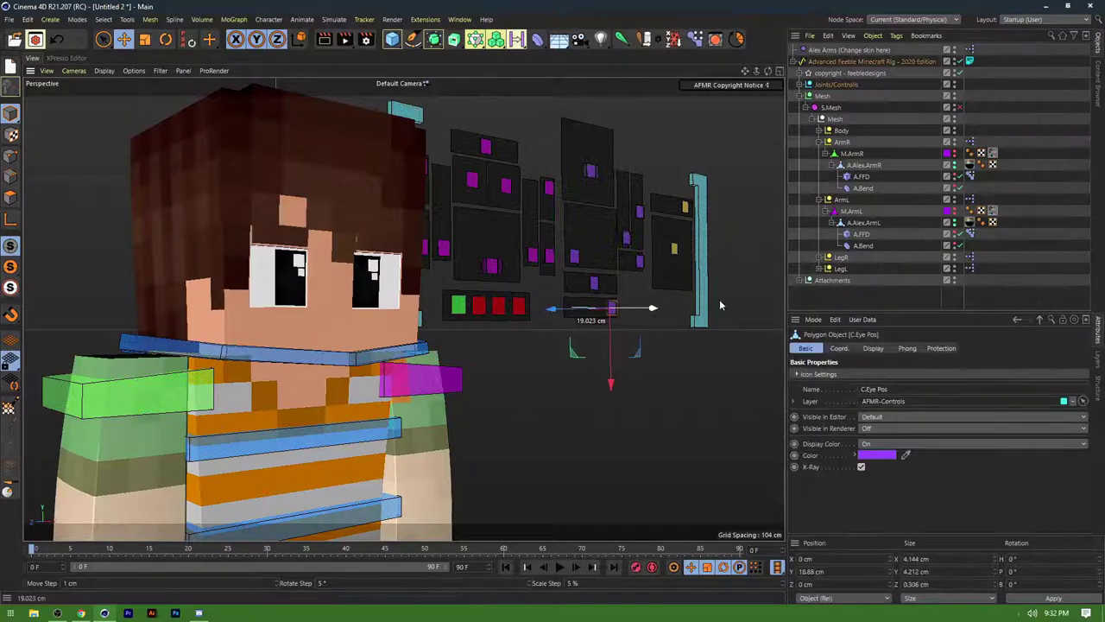
left_click(555, 361)
Shift the eyes with the upper C.Eye Pos slider to about -3.9 cm and inspect them up close
scroll(369, 283, "up", 4)
left_click(667, 284)
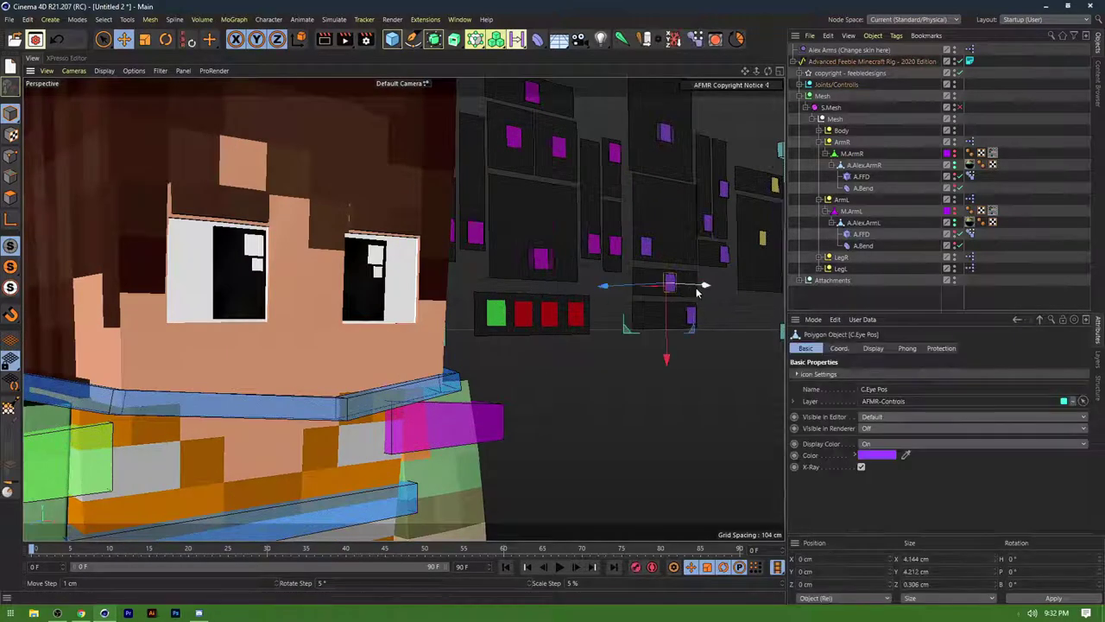
left_click_drag(699, 288, 601, 290)
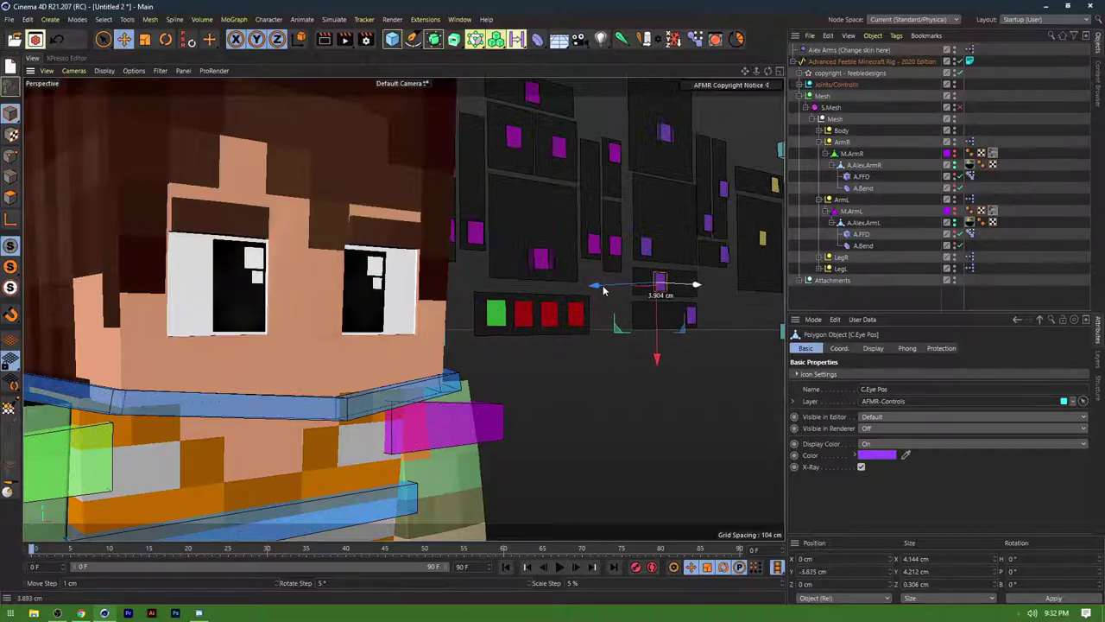
left_click(554, 351)
middle_click_drag(371, 332, 415, 317, "alt")
left_click_drag(415, 317, 291, 331, "alt")
scroll(275, 311, "up", 5)
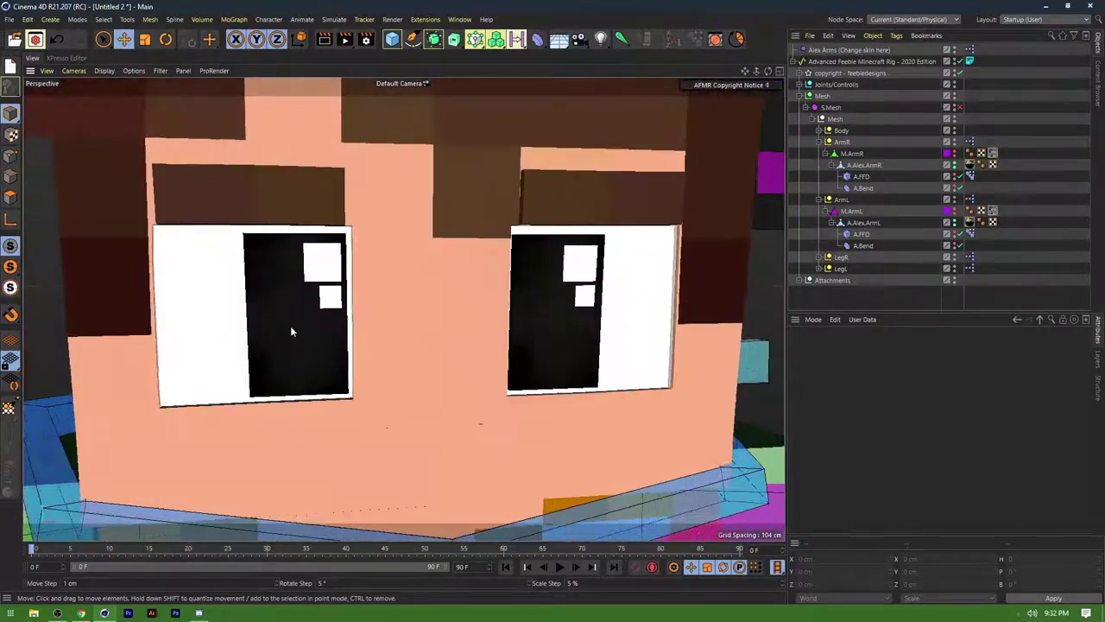
scroll(346, 328, "down", 5)
middle_click_drag(511, 323, 424, 328, "alt")
left_click_drag(404, 329, 506, 312, "alt")
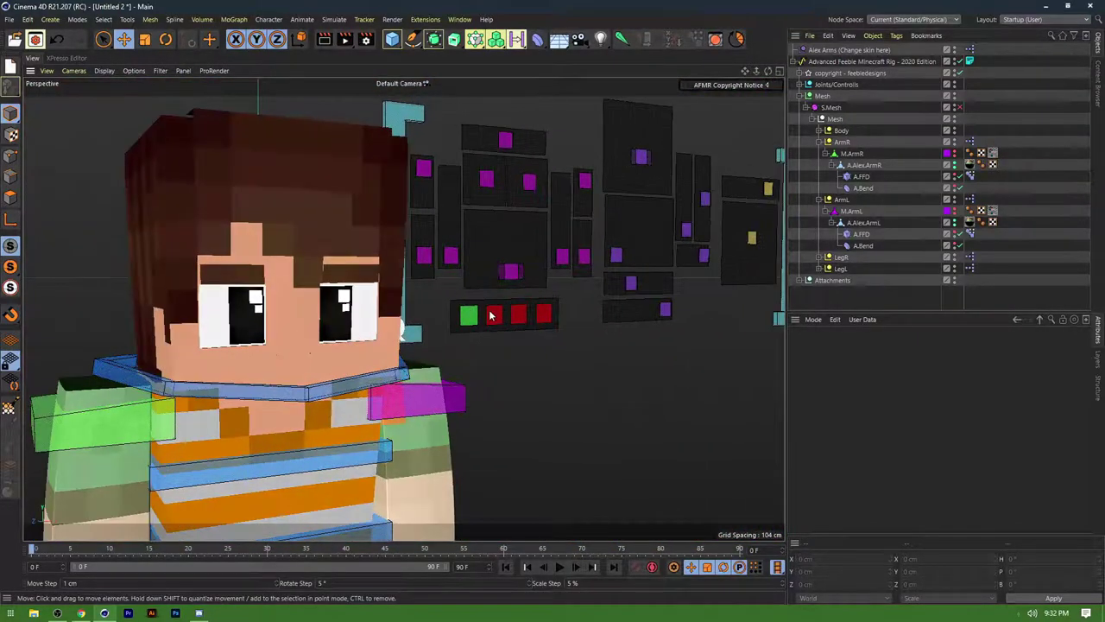
Turn on the second toggle of the face panel to show the detailed facial controls and select LTR.4
left_click(493, 315)
left_click(531, 375)
scroll(260, 285, "up", 5)
left_click_drag(259, 283, 292, 278, "alt")
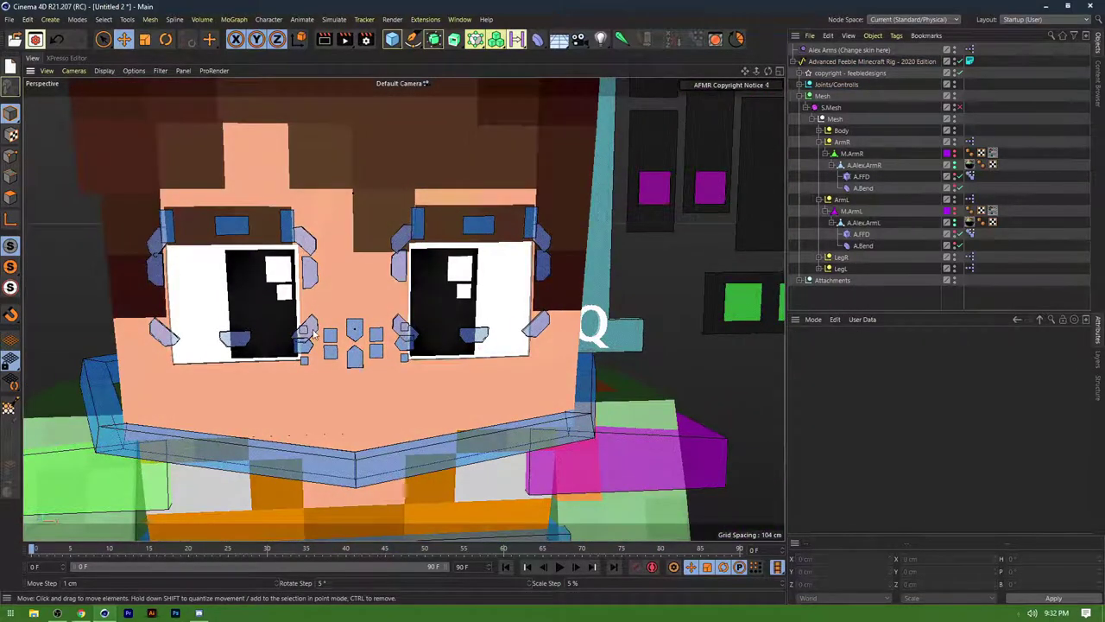
left_click_drag(313, 334, 352, 330, "alt")
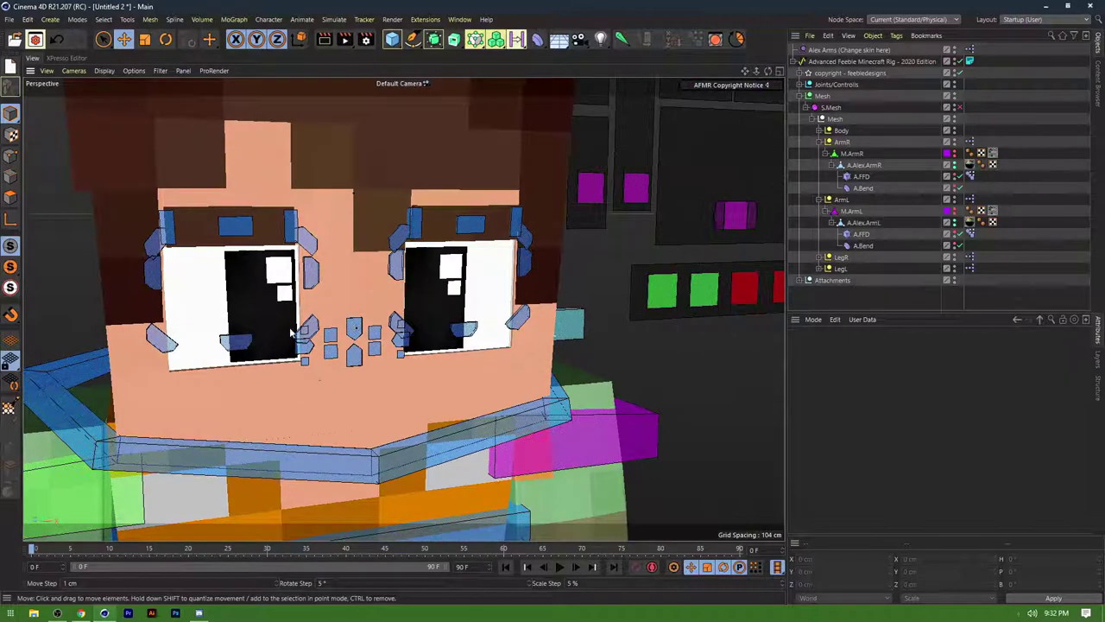
left_click(316, 330)
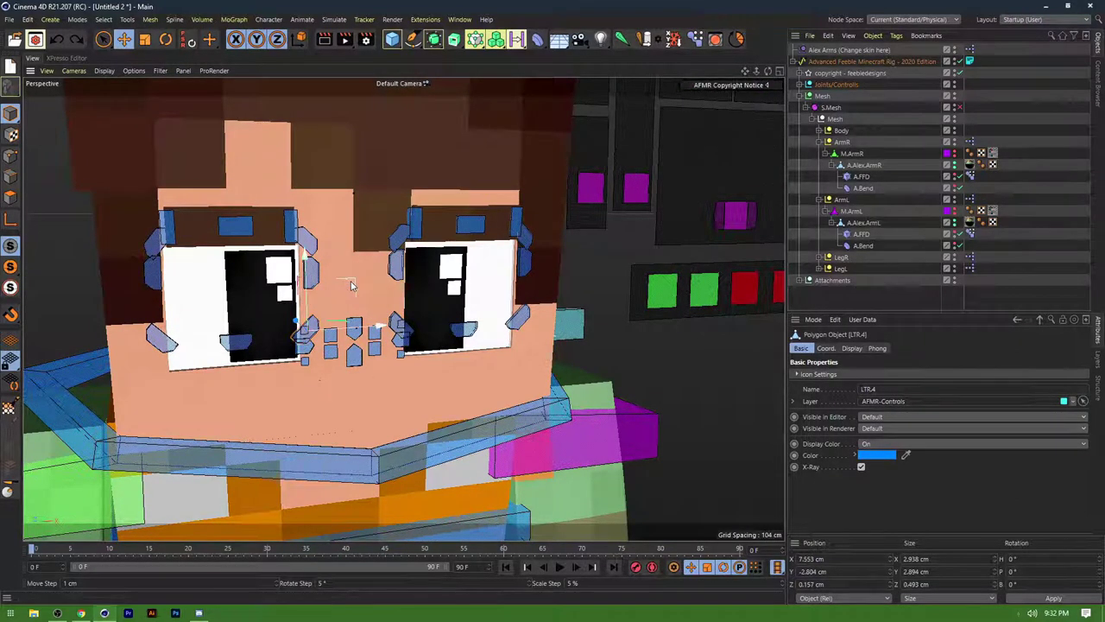
Try sliding the lower C.Eye Pos control back to 0 cm, undo it, and hide the detailed facial controls
scroll(374, 268, "down", 5)
middle_click_drag(781, 275, 728, 274, "alt")
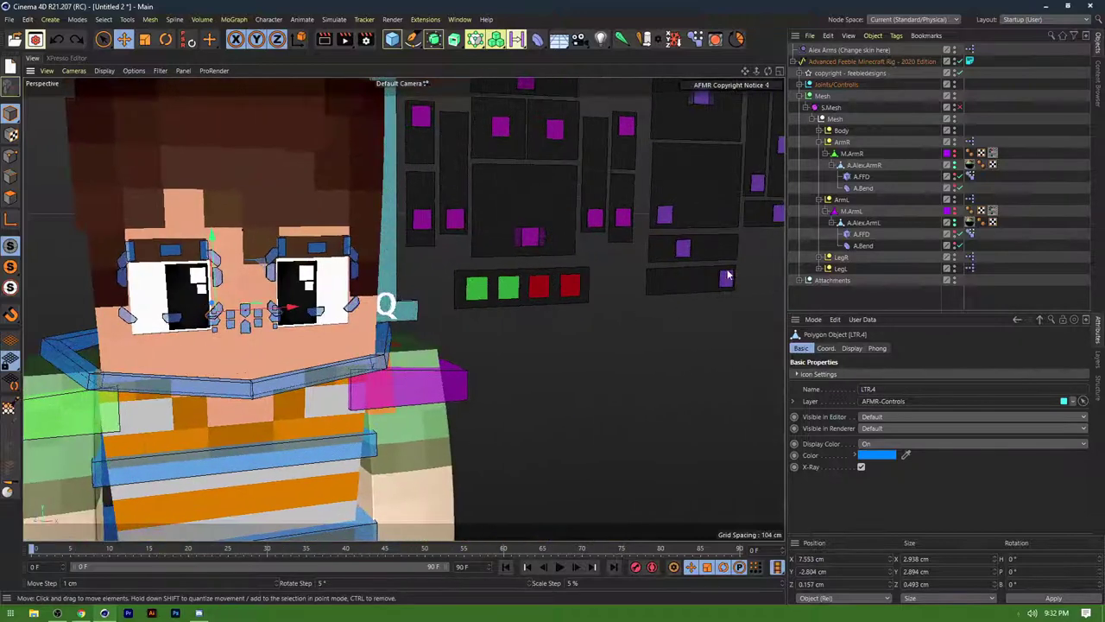
left_click_drag(731, 279, 565, 331)
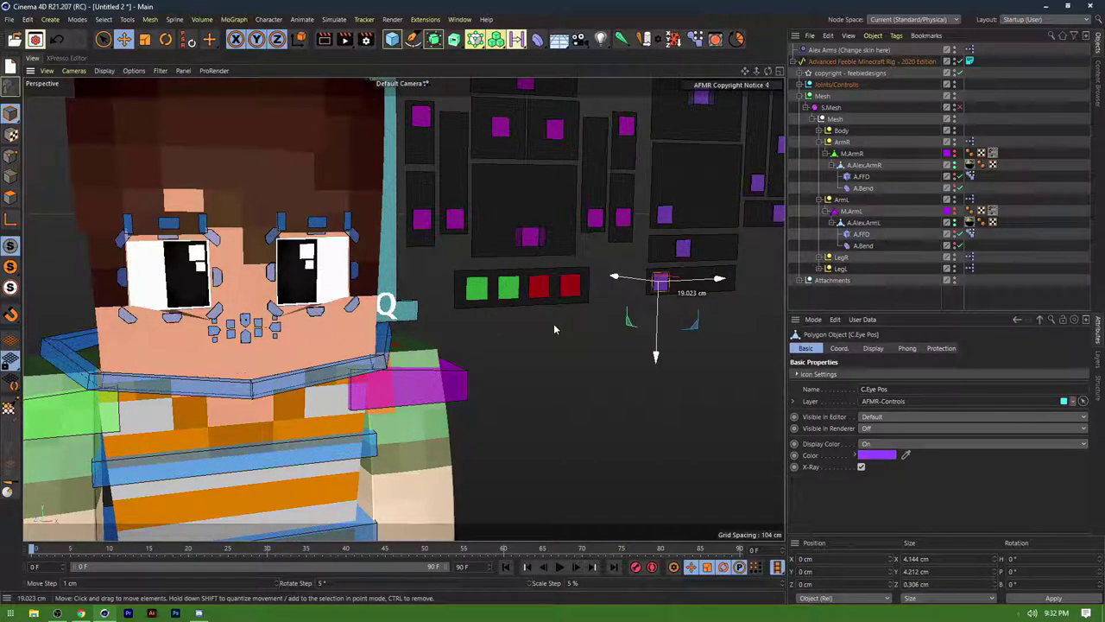
key("ctrl+z")
mouse_move(694, 331)
left_mouse_down()
mouse_move(503, 312)
mouse_move(680, 329)
left_mouse_up()
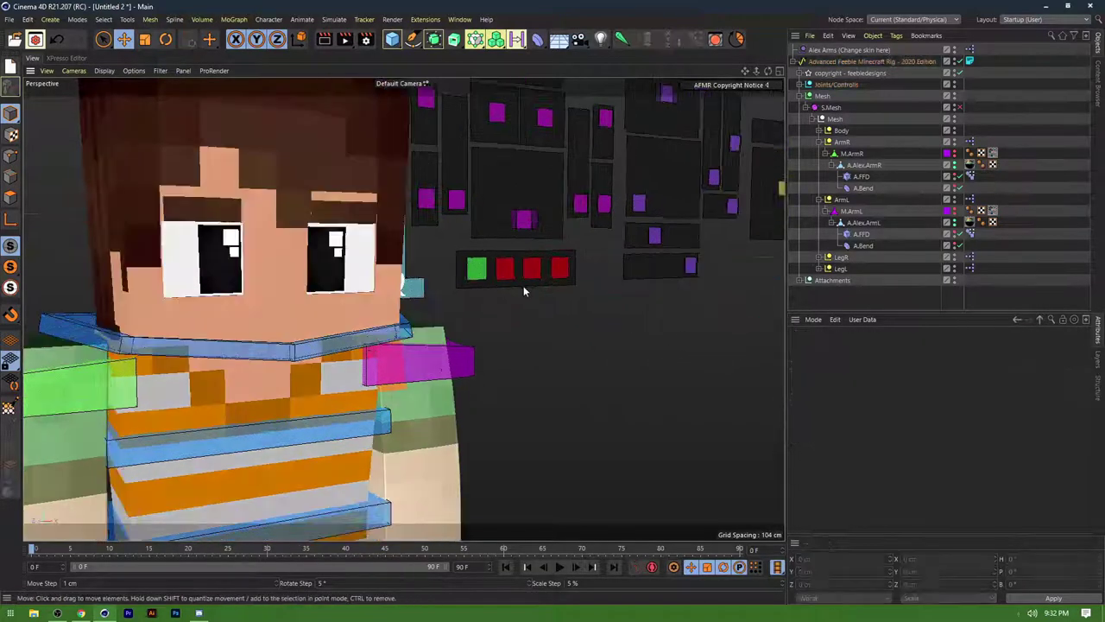
Turn on C.Subdivision Head and slide the upper C.Eye Pos control to about -1 cm
left_click_drag(523, 287, 581, 302, "alt")
left_click(581, 302)
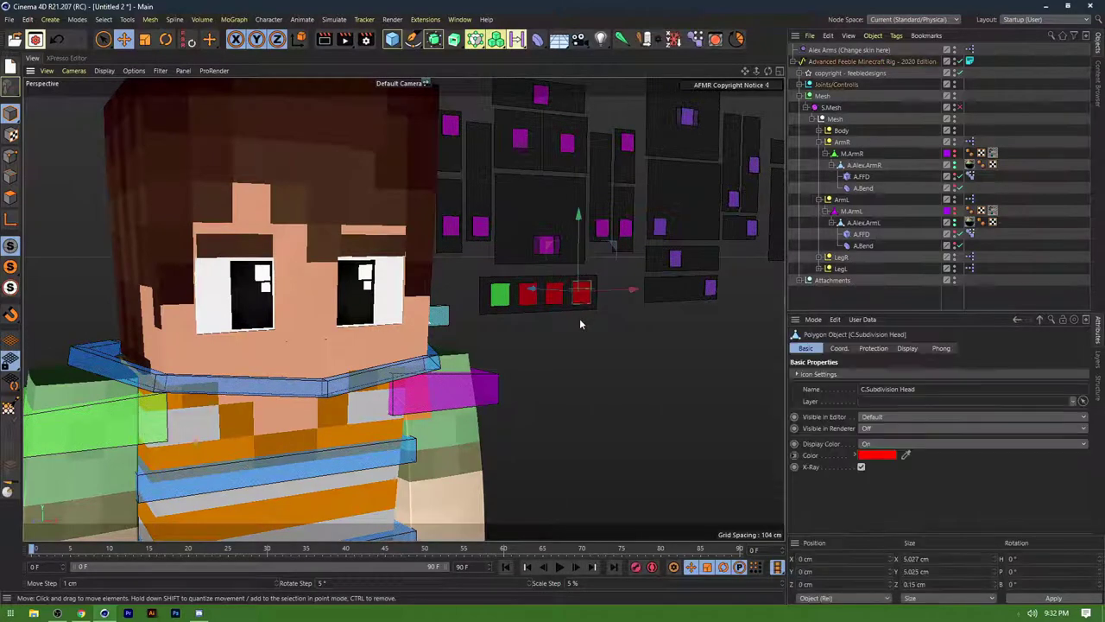
left_click(676, 259)
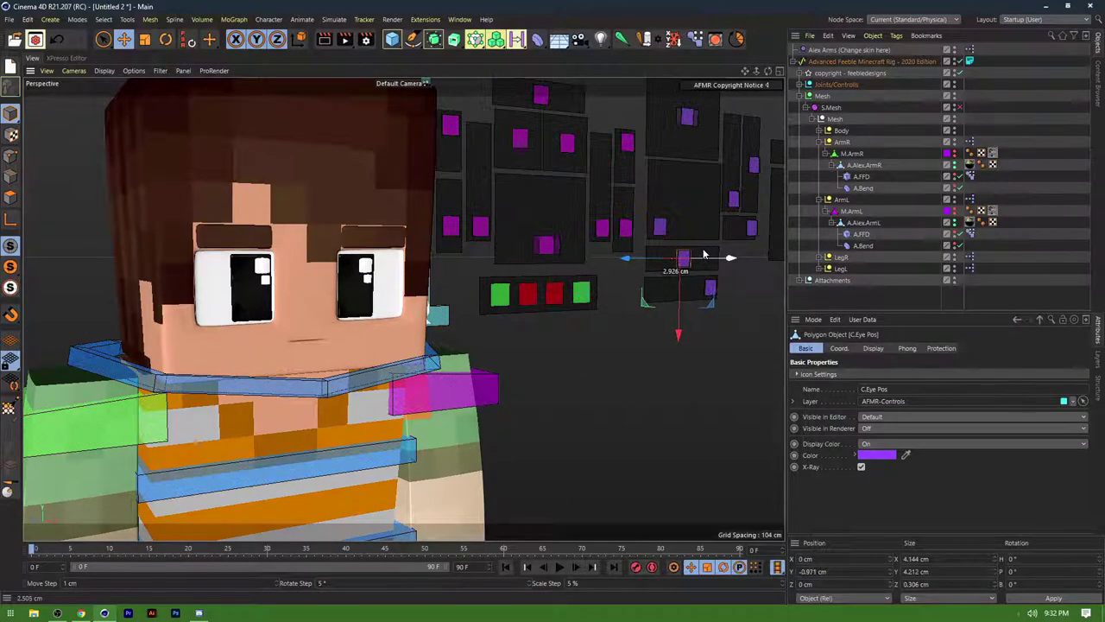
left_click(627, 347)
Examine the smoothed eyes, eyebrows and mouth of the head up close
left_click_drag(470, 332, 414, 341, "alt")
scroll(413, 319, "up", 4)
scroll(398, 314, "up", 1)
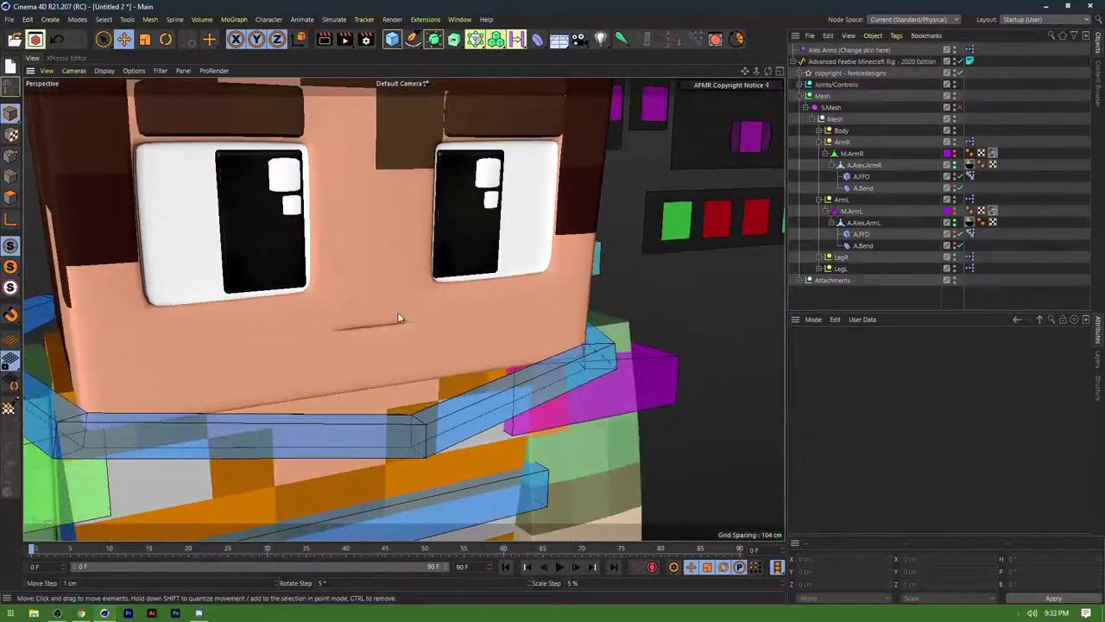
mouse_move(355, 323)
left_mouse_down("alt")
mouse_move(338, 301)
mouse_move(347, 325)
left_mouse_up("alt")
scroll(349, 326, "down", 3)
scroll(370, 338, "up", 3)
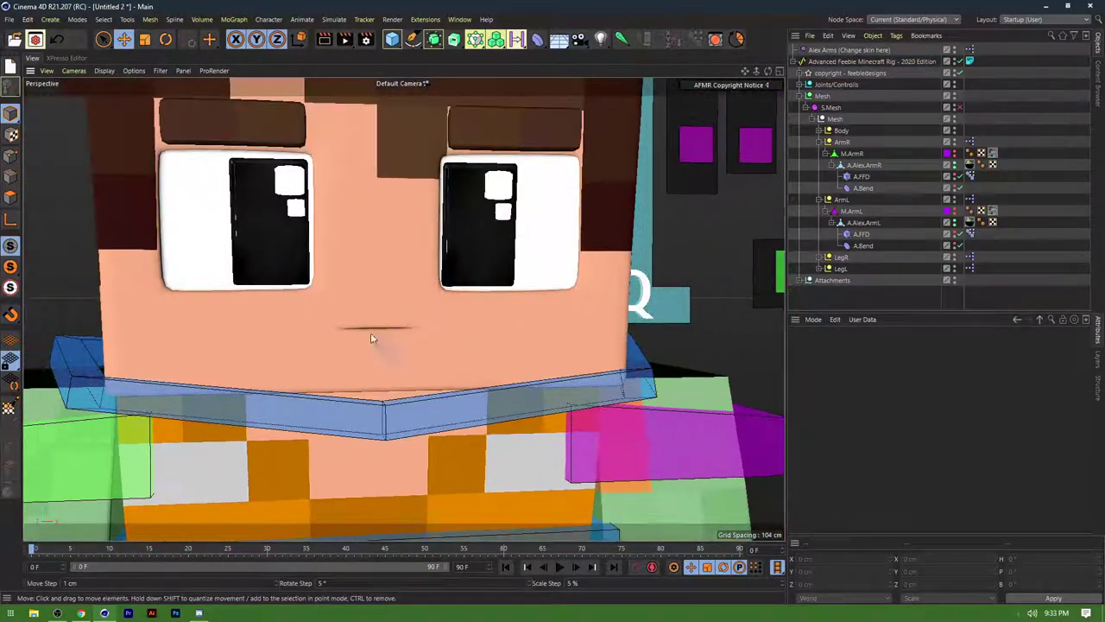
scroll(367, 306, "down", 8)
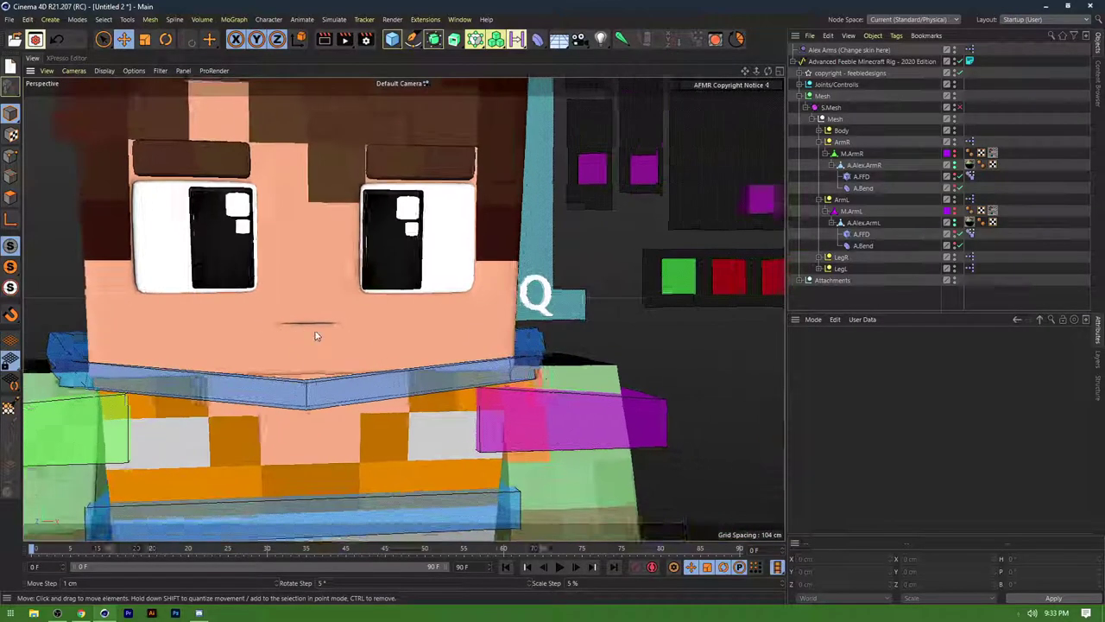
middle_click_drag(342, 335, 396, 304, "alt")
Turn off C.Subdivision Head and frame the character's head and upper body
left_click(560, 310)
left_click(544, 343)
left_click_drag(325, 302, 355, 293, "alt")
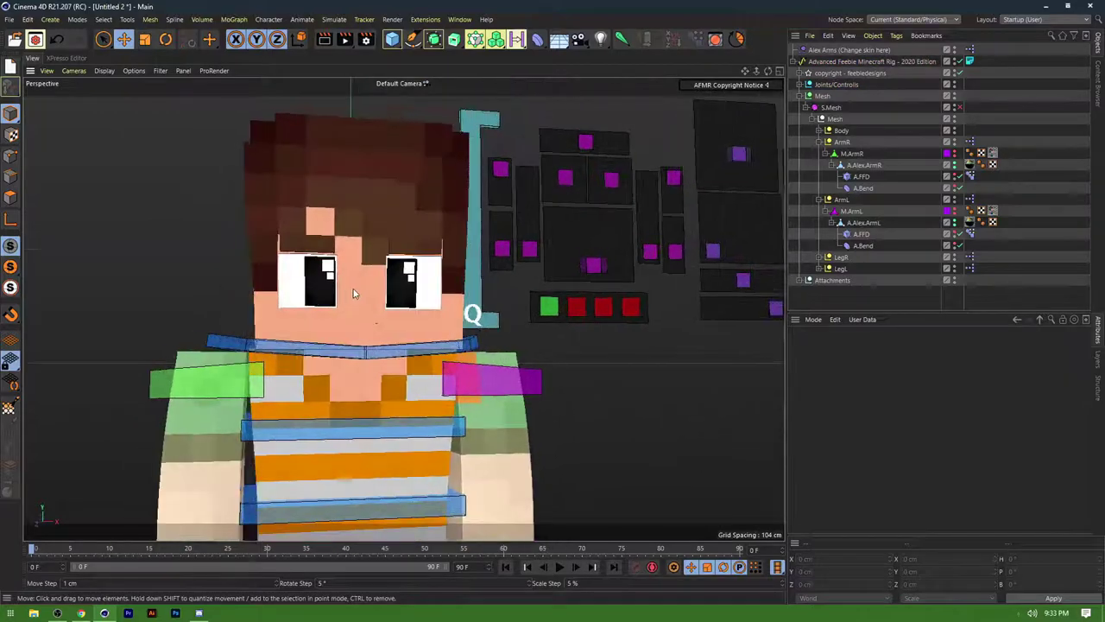
middle_click_drag(357, 296, 340, 293, "alt")
mouse_move(338, 295)
left_mouse_down("alt")
mouse_move(363, 302)
mouse_move(338, 297)
left_mouse_up("alt")
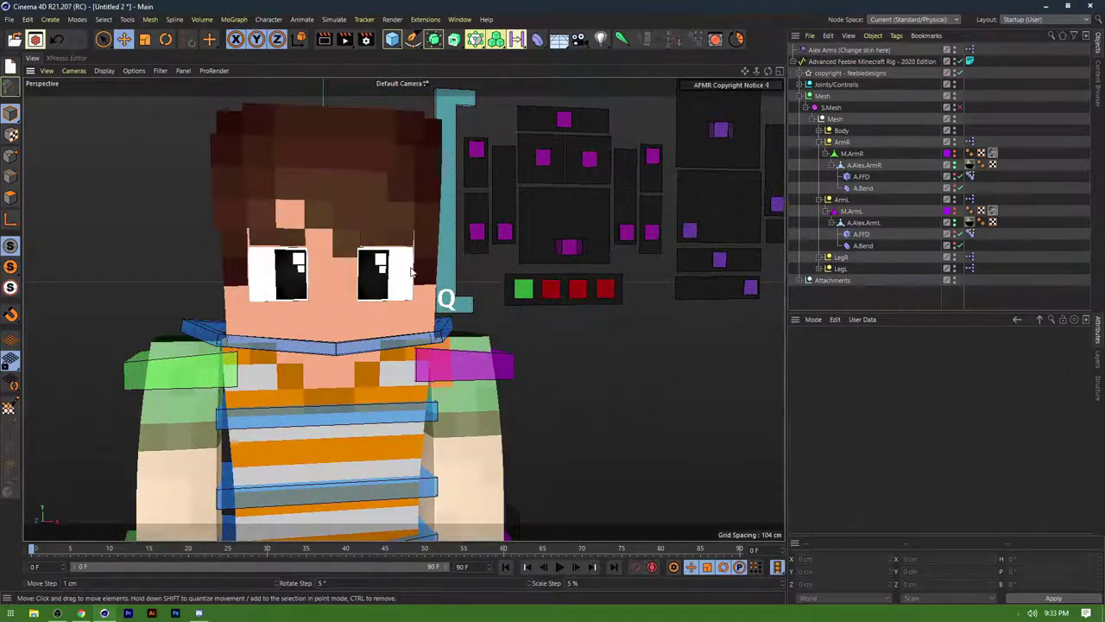
Check the AFMR layer settings, select the Head mesh and switch to Polygons mode
left_click(1099, 356)
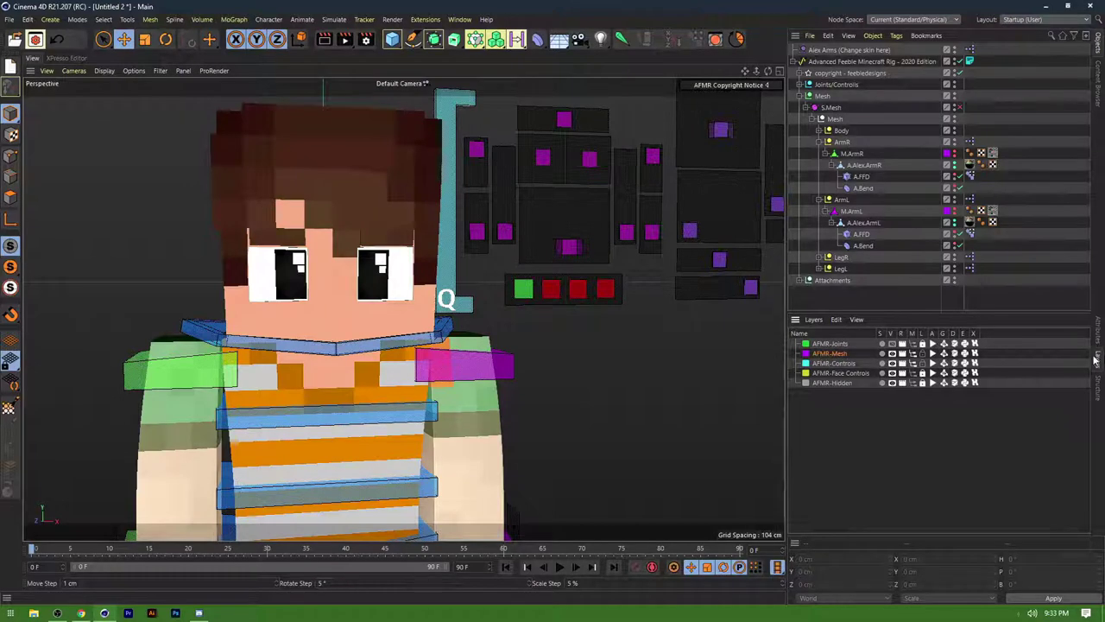
left_click(1098, 330)
left_click(323, 275)
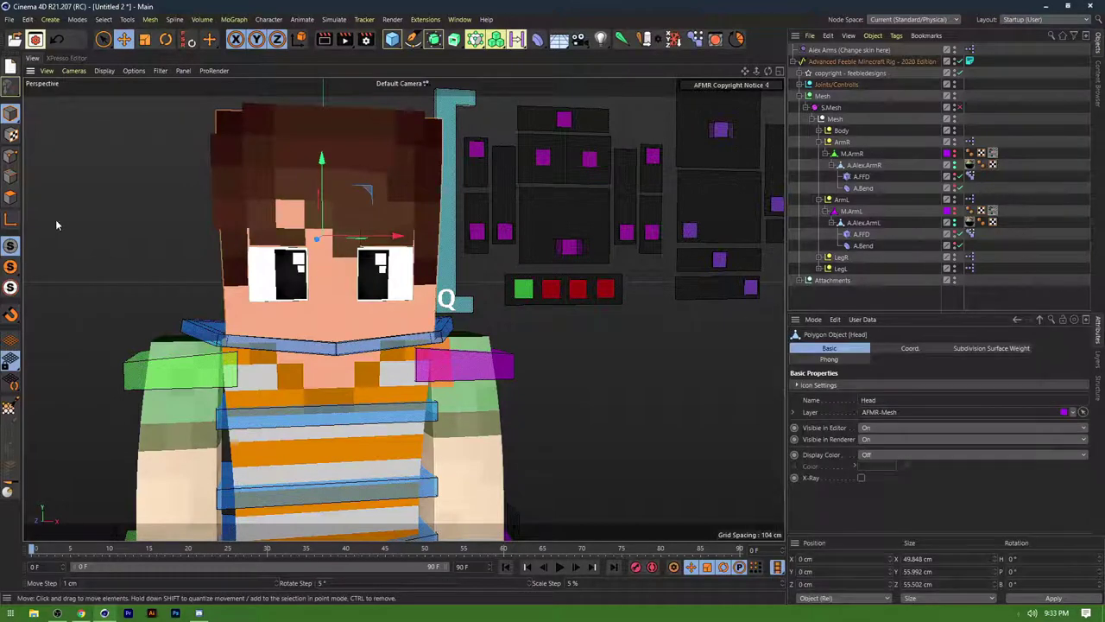
left_click(12, 197)
Select the polygon rings around the mouth opening and along its inner walls on the Head mesh with Loop Selection
scroll(325, 315, "up", 6)
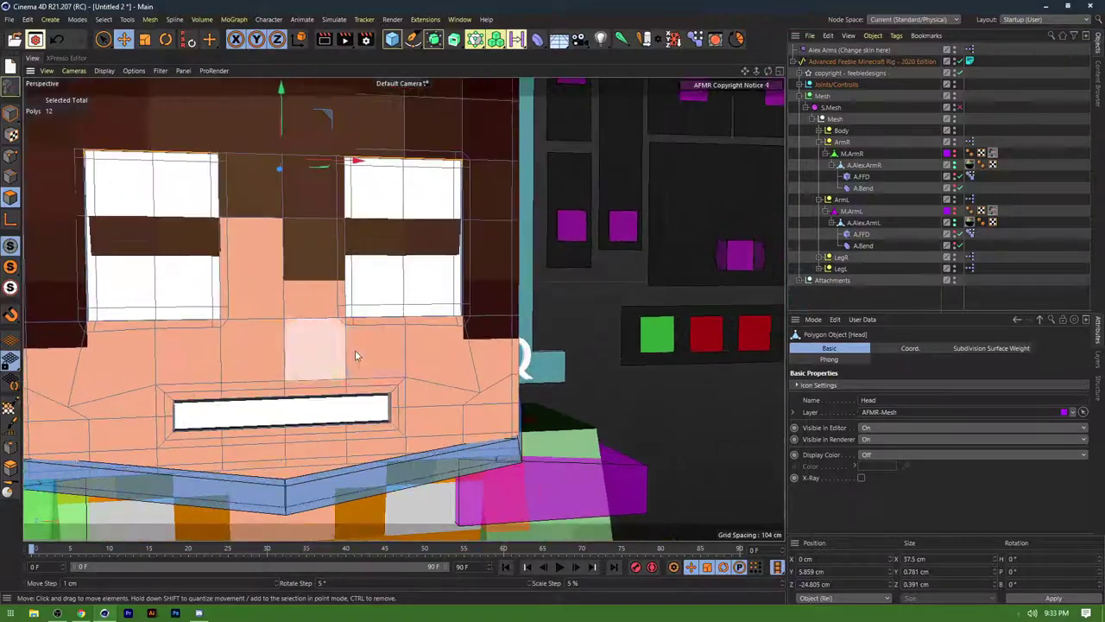
left_click_drag(355, 350, 286, 311, "alt")
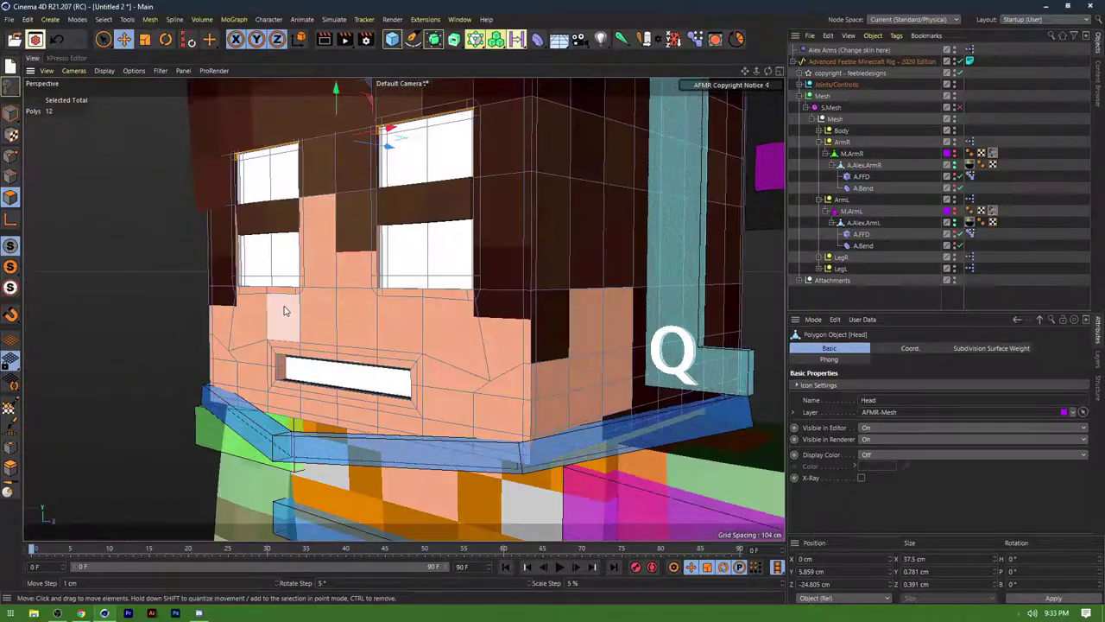
right_click(285, 306)
left_click(285, 323)
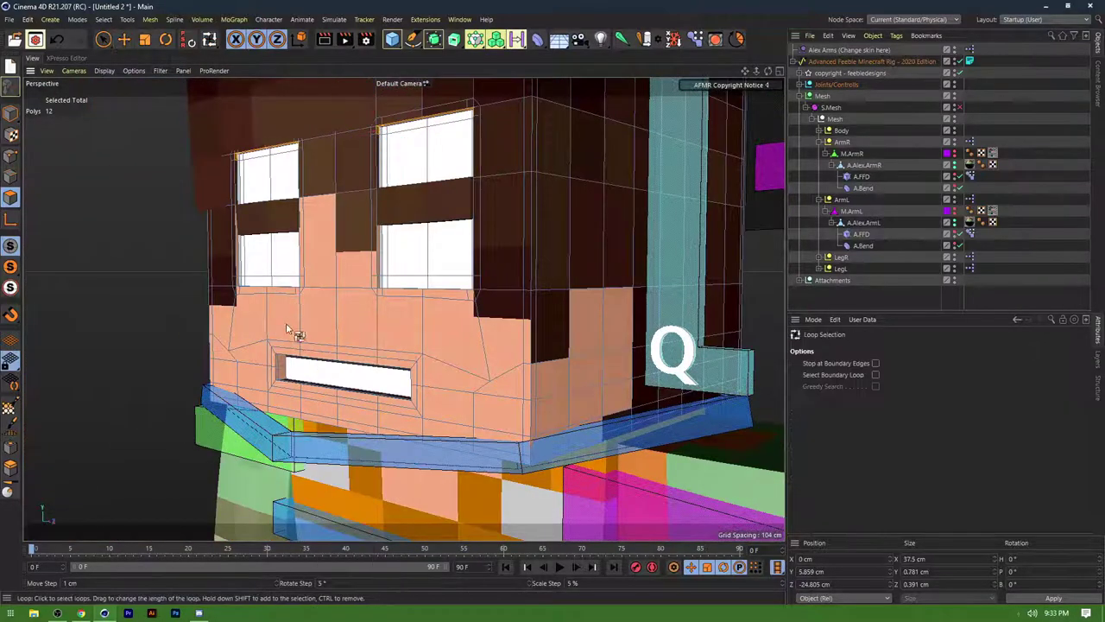
scroll(294, 337, "up", 4)
left_click_drag(307, 352, 305, 343, "alt")
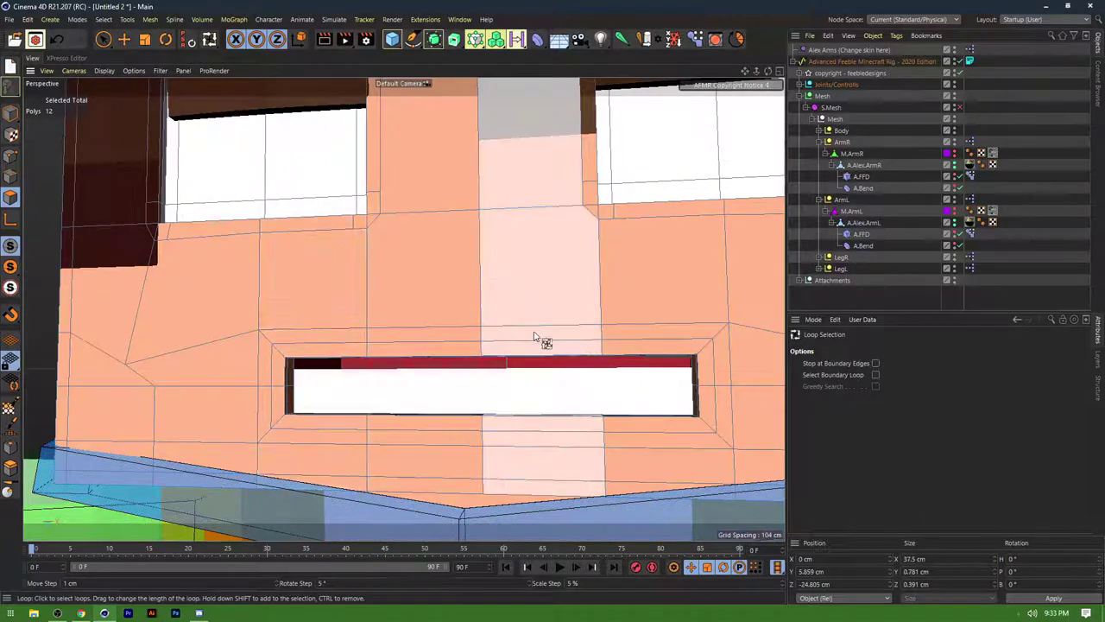
left_click(273, 344, "shift")
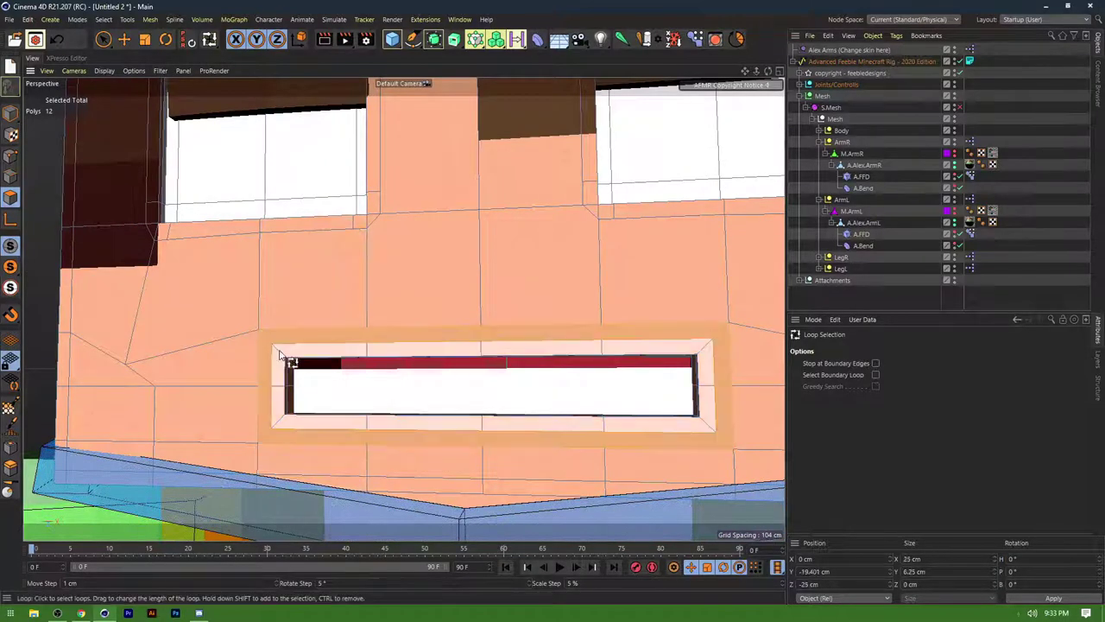
left_click_drag(286, 352, 350, 393, "alt")
left_click(288, 384, "shift")
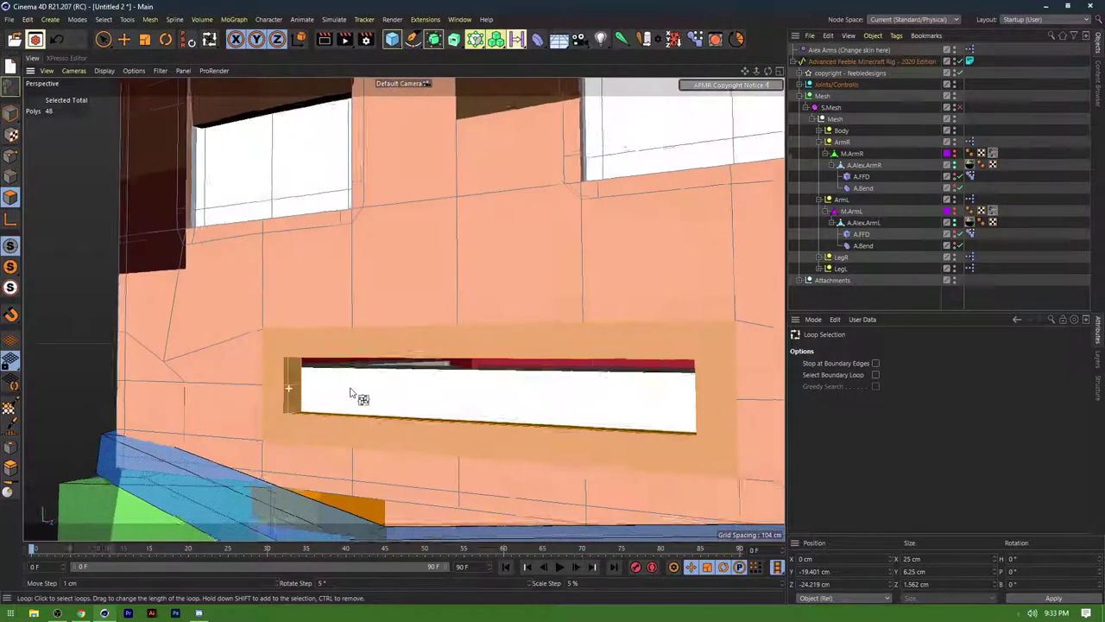
Activate the Weight Subdivision Surface tool on the selected mouth polygons and return to Model mode
scroll(354, 384, "down", 5)
key("m")
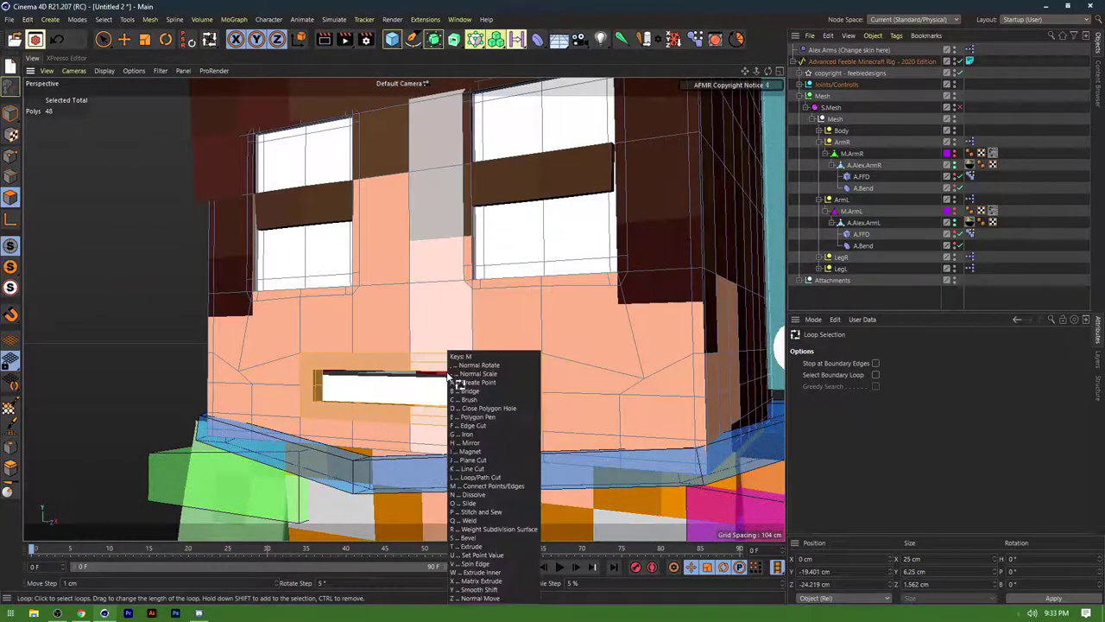
key("r")
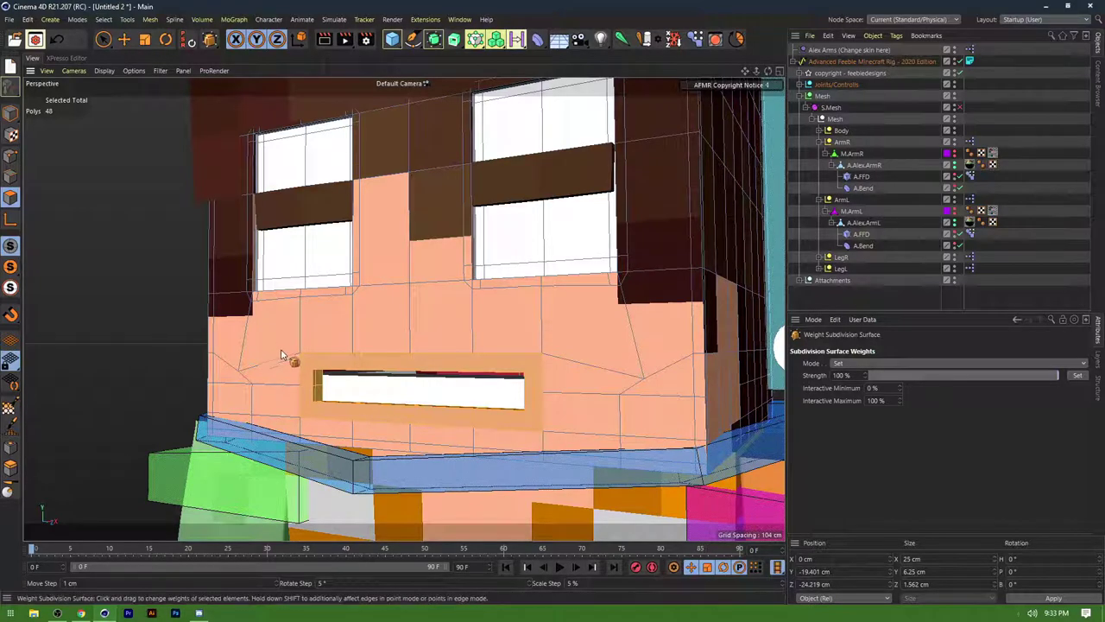
left_click_drag(247, 372, 280, 337, "alt")
middle_click_drag(275, 338, 249, 344, "alt")
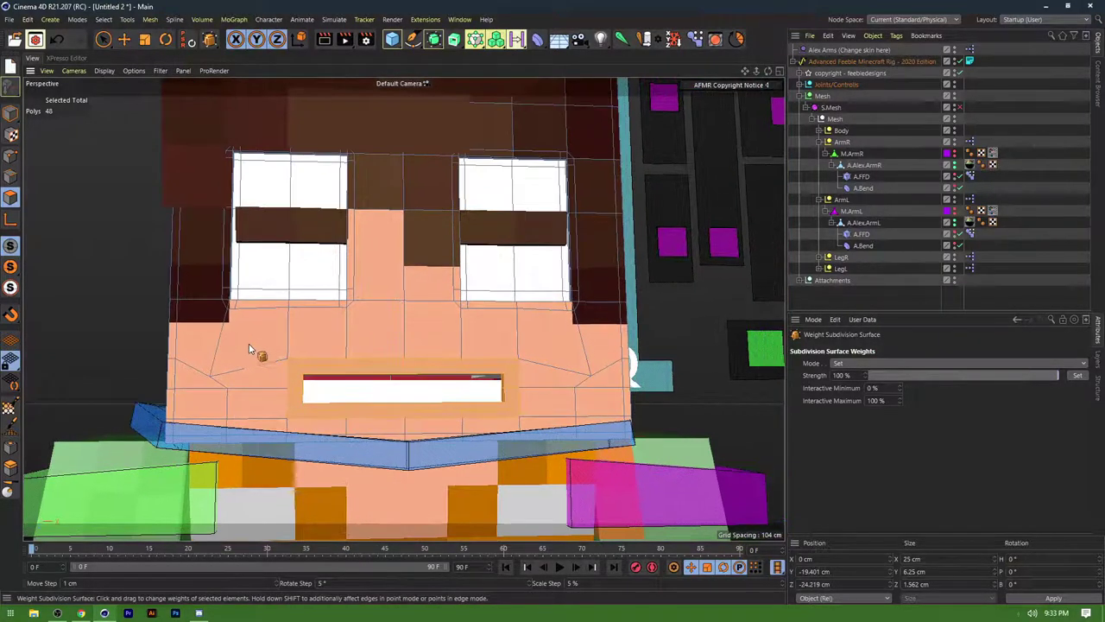
left_click_drag(249, 343, 265, 311, "alt")
left_click(10, 115)
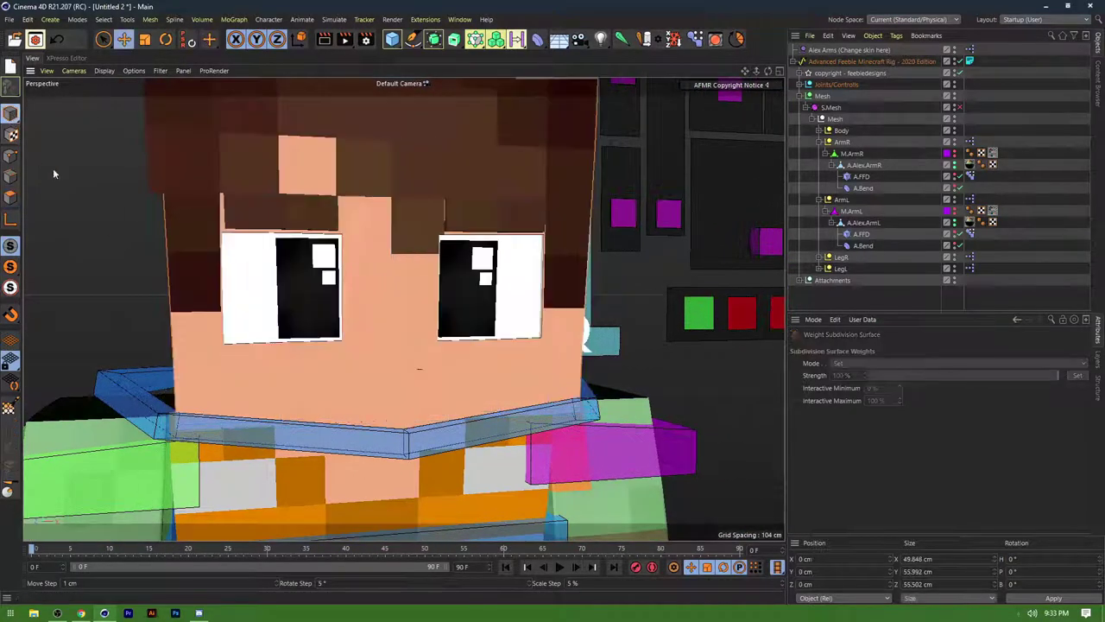
Switch to the Move tool and turn on C.Subdivision Head
key("e")
left_click(55, 171)
scroll(245, 278, "down", 4)
middle_click_drag(491, 322, 382, 330, "alt")
left_click(511, 307)
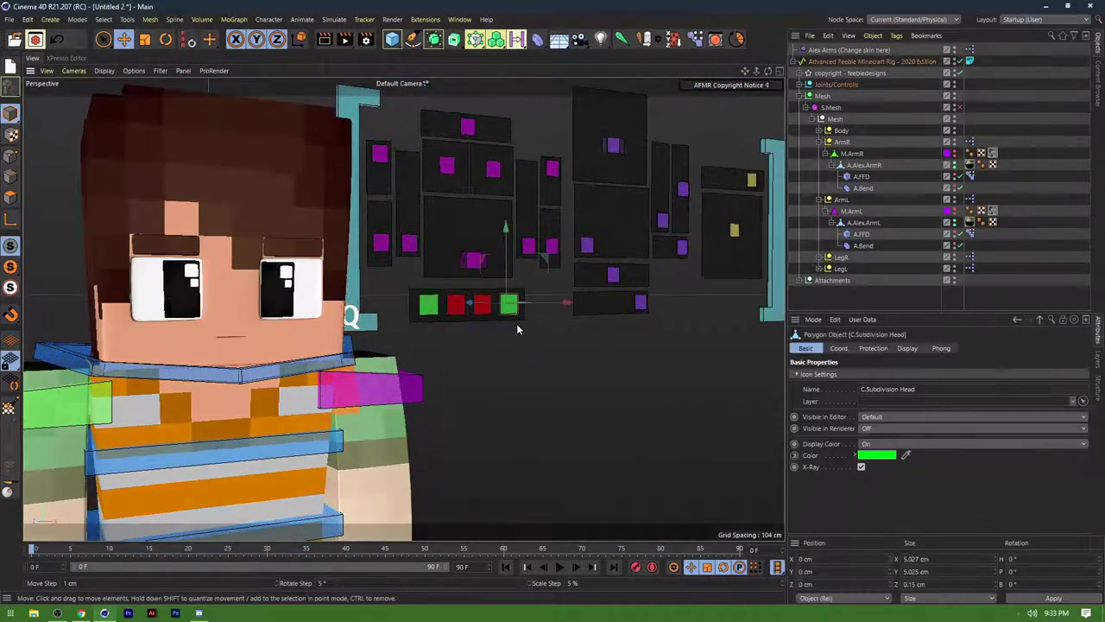
scroll(483, 322, "up", 2)
Lower Head Smoothness in the Customization settings of the Advanced Feeble Minecraft Rig
left_click(823, 64)
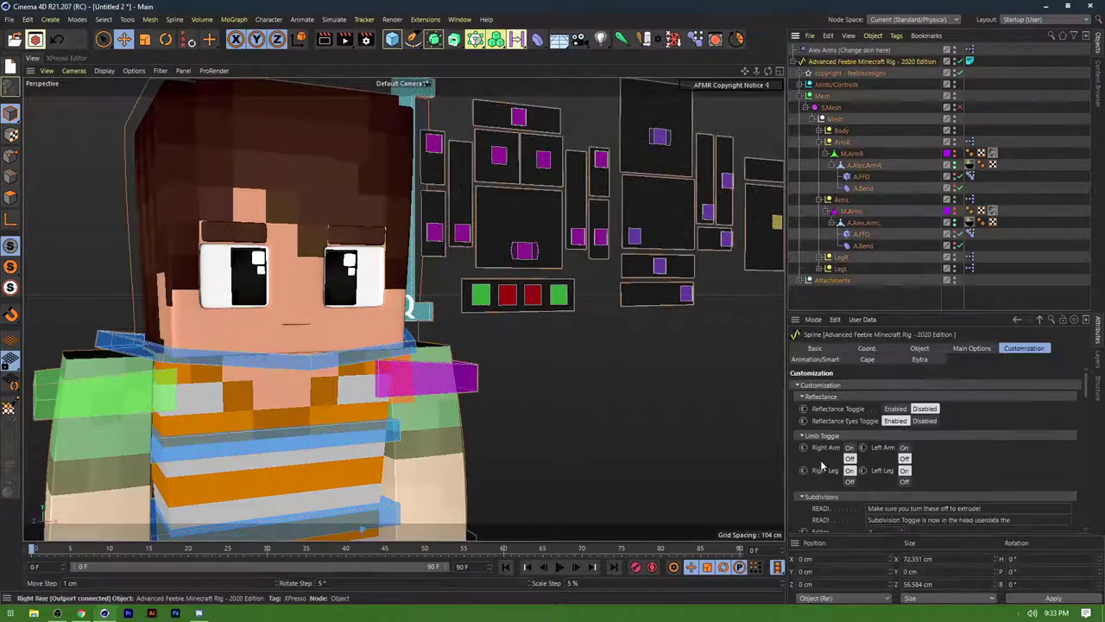
scroll(821, 457, "down", 5)
scroll(825, 442, "up", 2)
left_click(1023, 349)
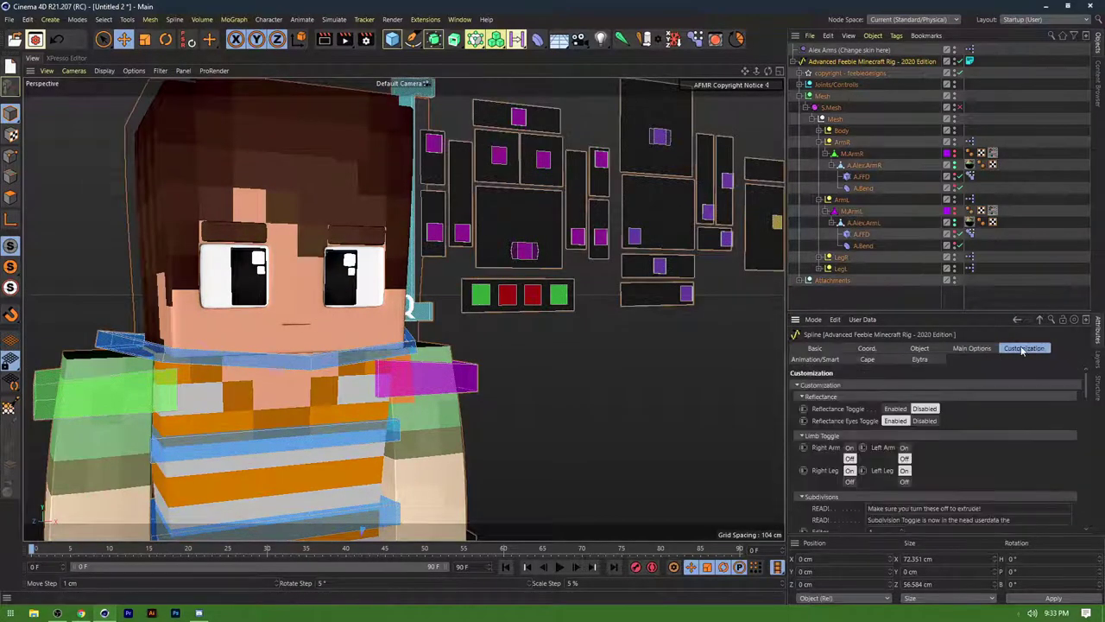
scroll(816, 462, "down", 3)
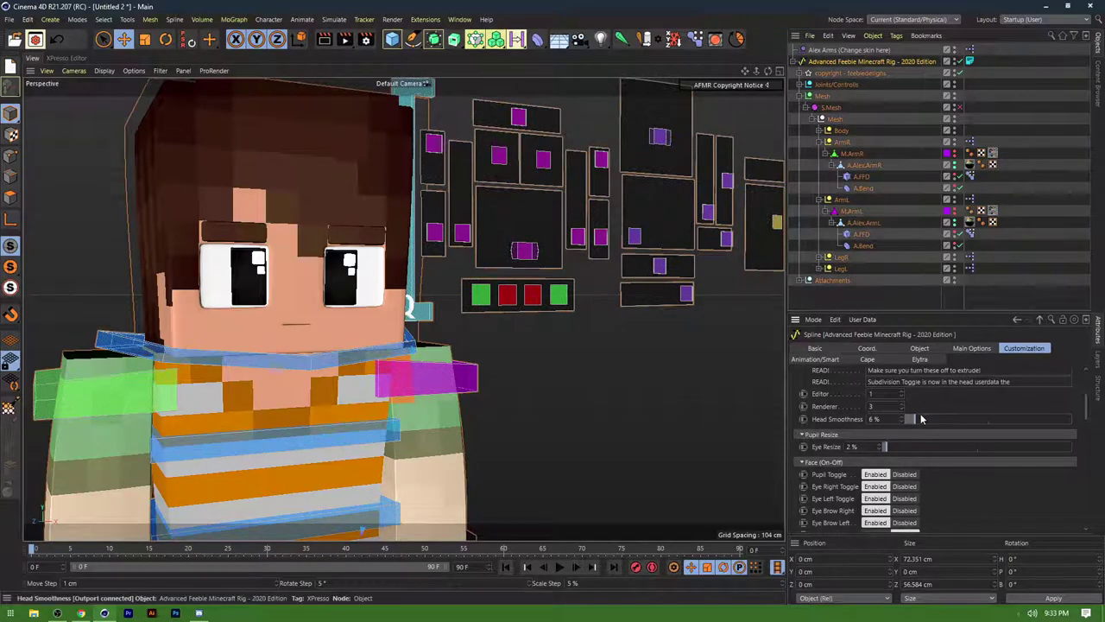
left_click_drag(921, 420, 868, 417)
Examine the head's edges and face from several angles and render the active view
left_click(619, 378)
middle_click_drag(266, 308, 315, 305, "alt")
scroll(323, 352, "up", 2)
left_click_drag(315, 305, 420, 346, "alt")
scroll(312, 323, "up", 5)
left_click_drag(396, 279, 297, 324, "alt")
scroll(350, 358, "down", 5)
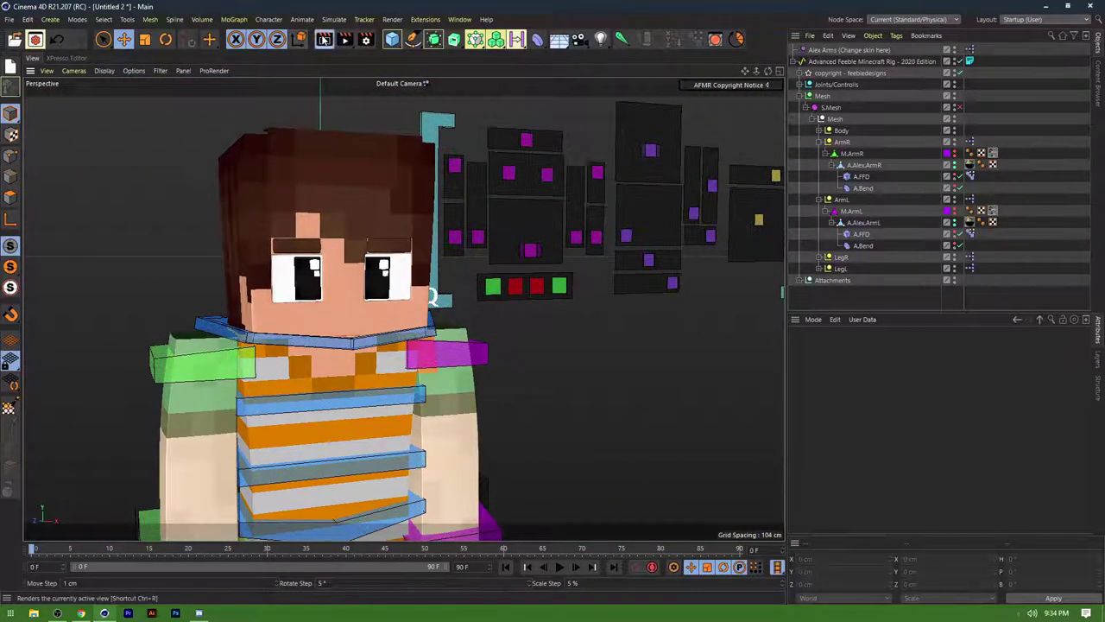
left_click(323, 39)
left_click_drag(186, 251, 171, 319, "alt")
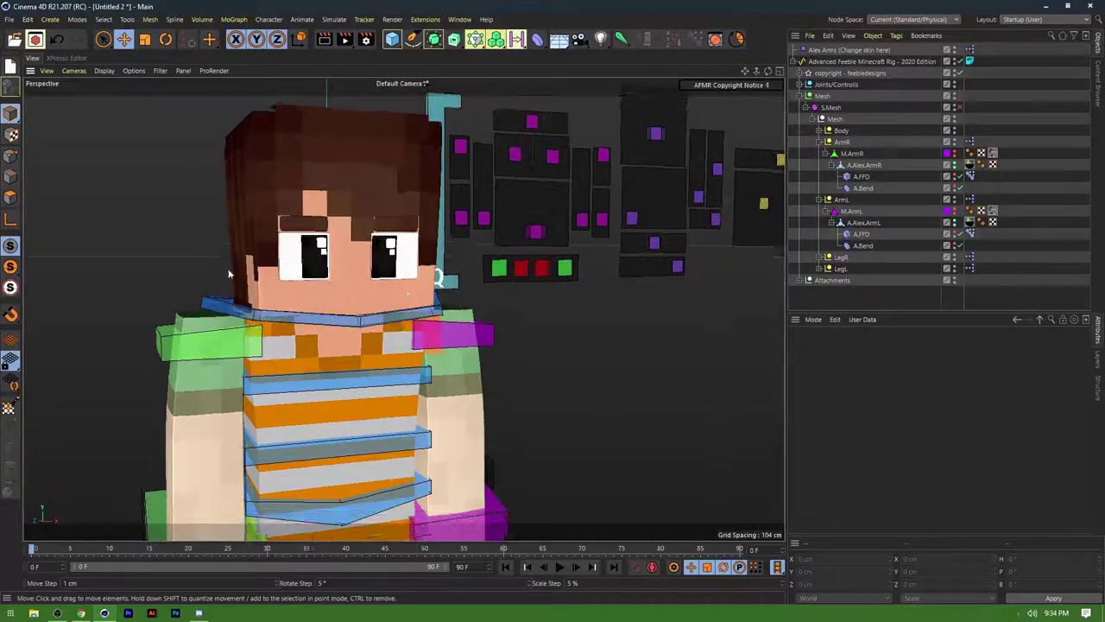
mouse_move(274, 272)
left_mouse_down("alt")
mouse_move(354, 265)
mouse_move(274, 287)
left_mouse_up("alt")
left_click_drag(257, 241, 399, 271, "alt")
left_click_drag(691, 285, 581, 200)
left_click(631, 232)
left_click_drag(248, 298, 356, 322)
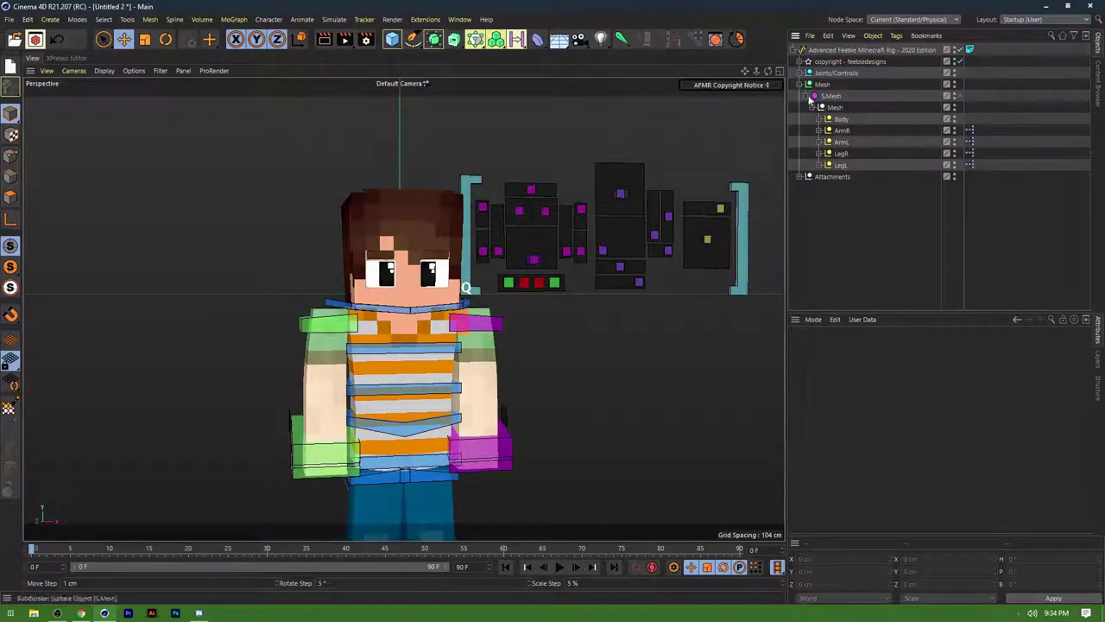
Look through the Mesh group's hierarchy and inspect its ArmL and ArmR groups
left_click(799, 85)
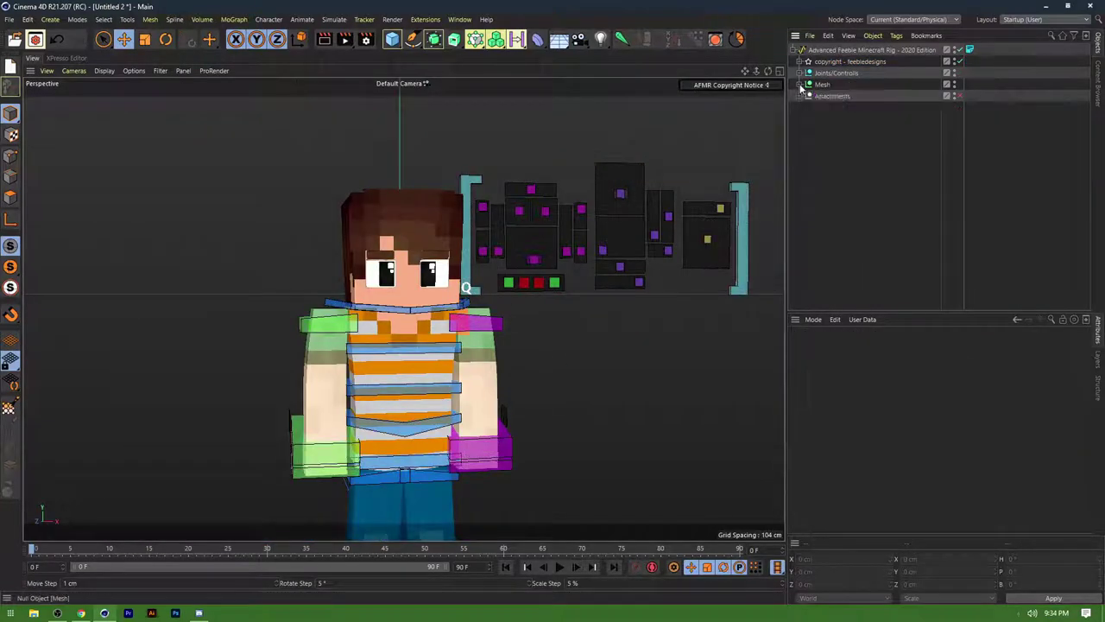
left_click(800, 85)
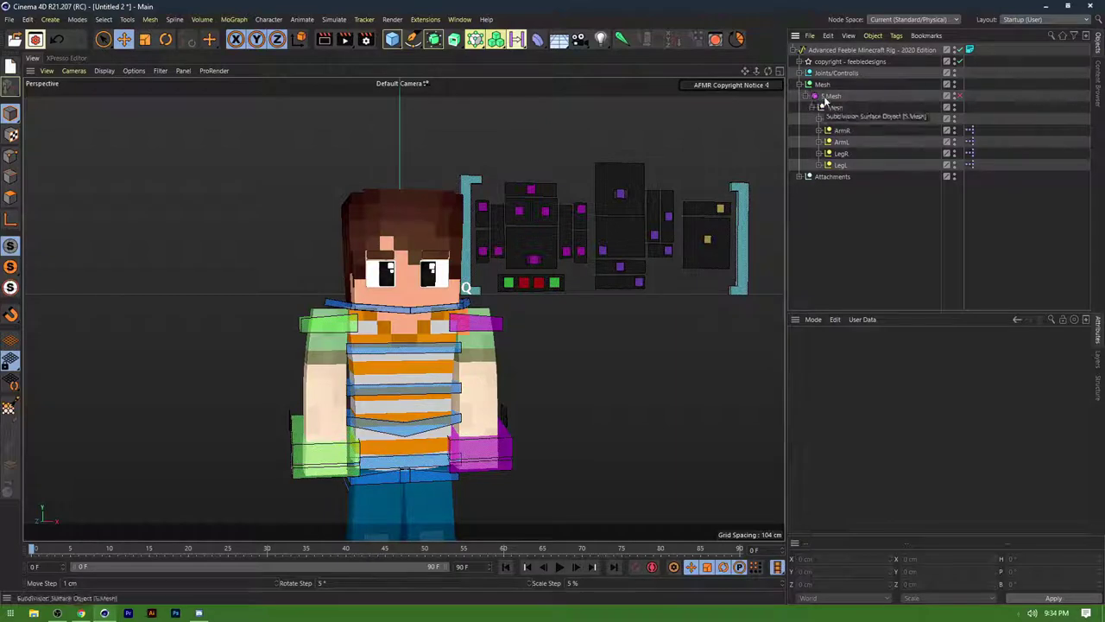
left_click(821, 107)
left_click(837, 165)
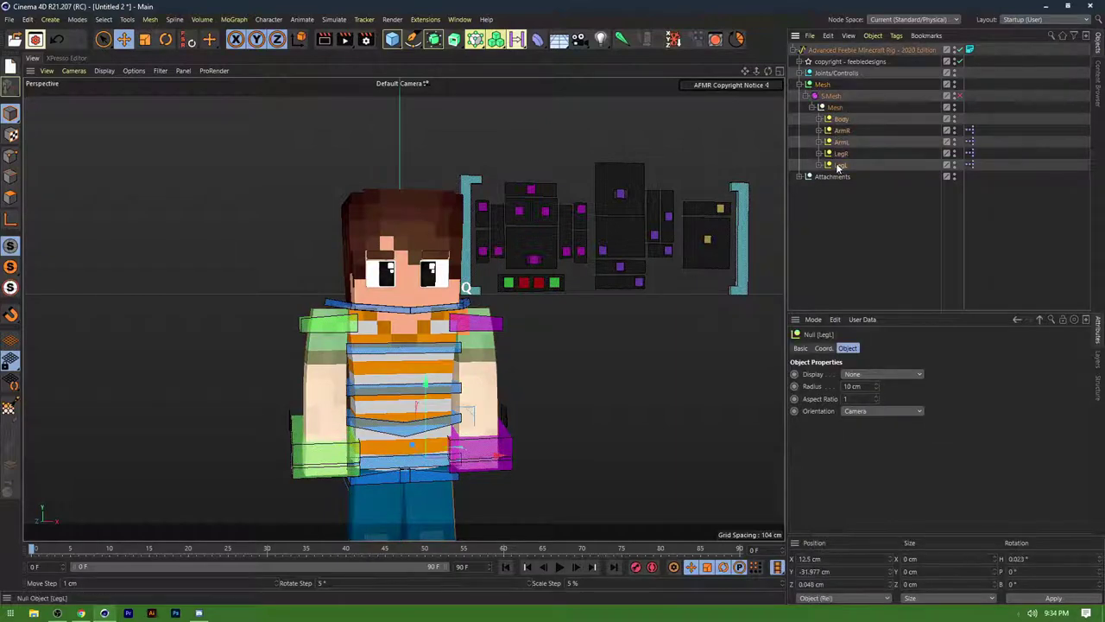
left_click(819, 142)
left_click(818, 142)
left_click(816, 130)
left_click(820, 131)
left_click(819, 131)
left_click(818, 129)
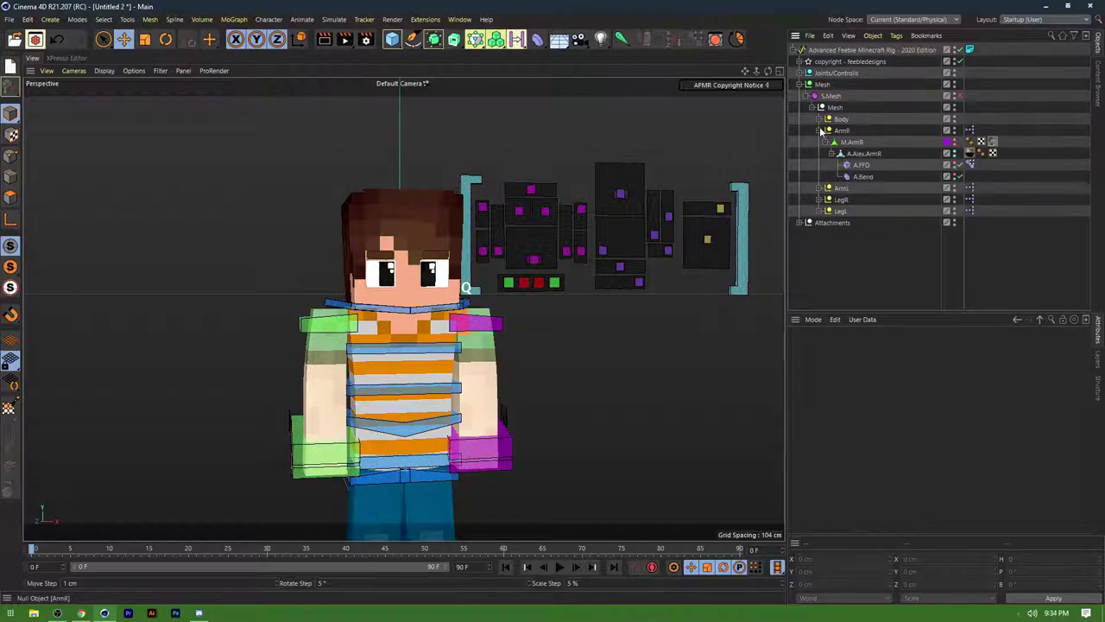
Inspect the Body, LegR and LegL groups with the M.Body object, and collapse the Mesh group
left_click(818, 118)
left_click(827, 131)
left_click(831, 131)
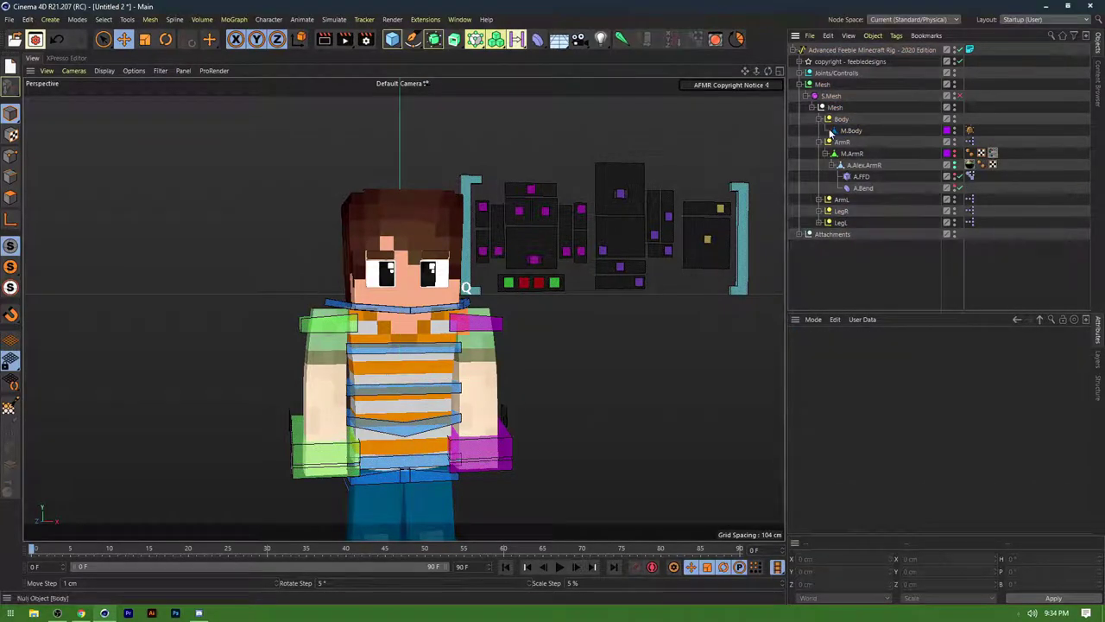
left_click(832, 131)
left_click(819, 120)
left_click(818, 131)
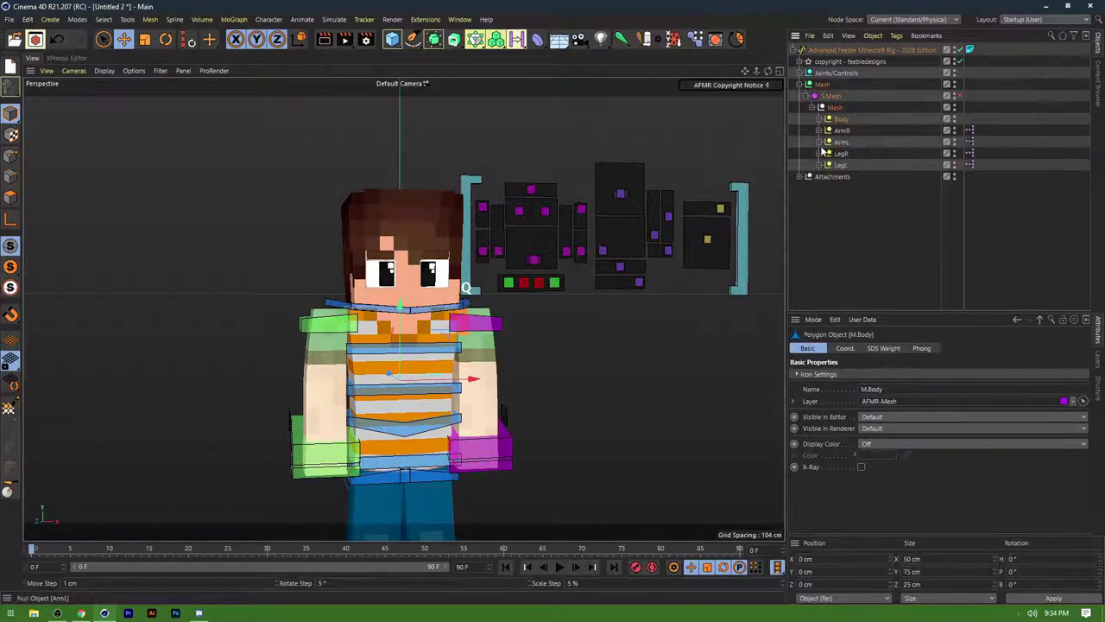
left_click(819, 153)
left_click(818, 153)
left_click(819, 164)
left_click(818, 165)
left_click(799, 84)
Expand Joints/Controls and inspect the C.Main and C.Body2 controls
left_click(799, 74)
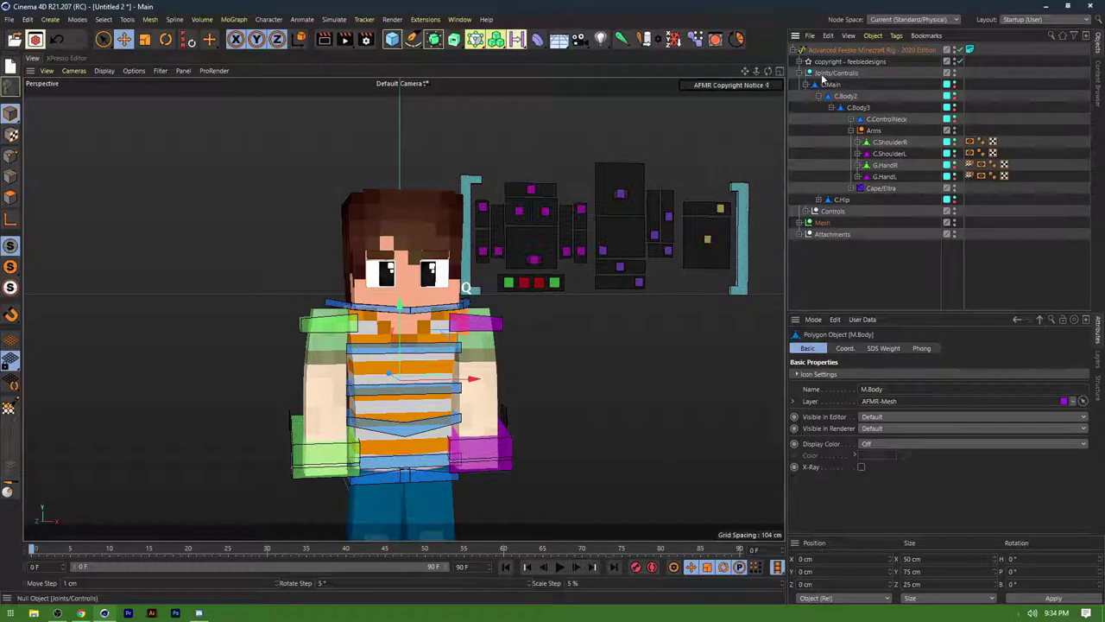
left_click(829, 85)
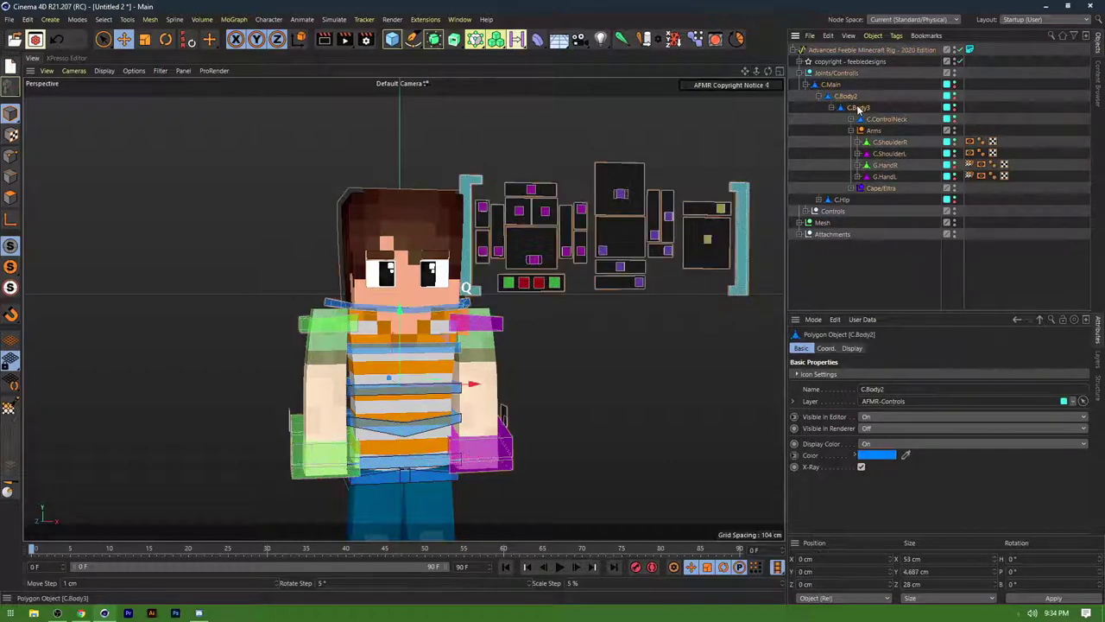
left_click(840, 97)
key("ctrl+z")
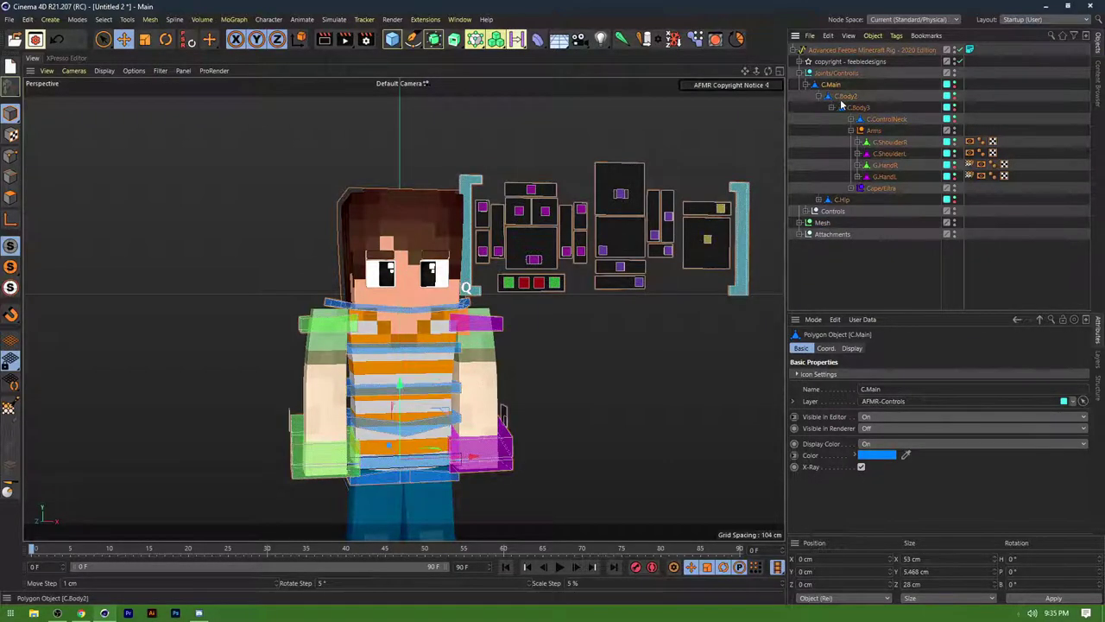
left_click(821, 74)
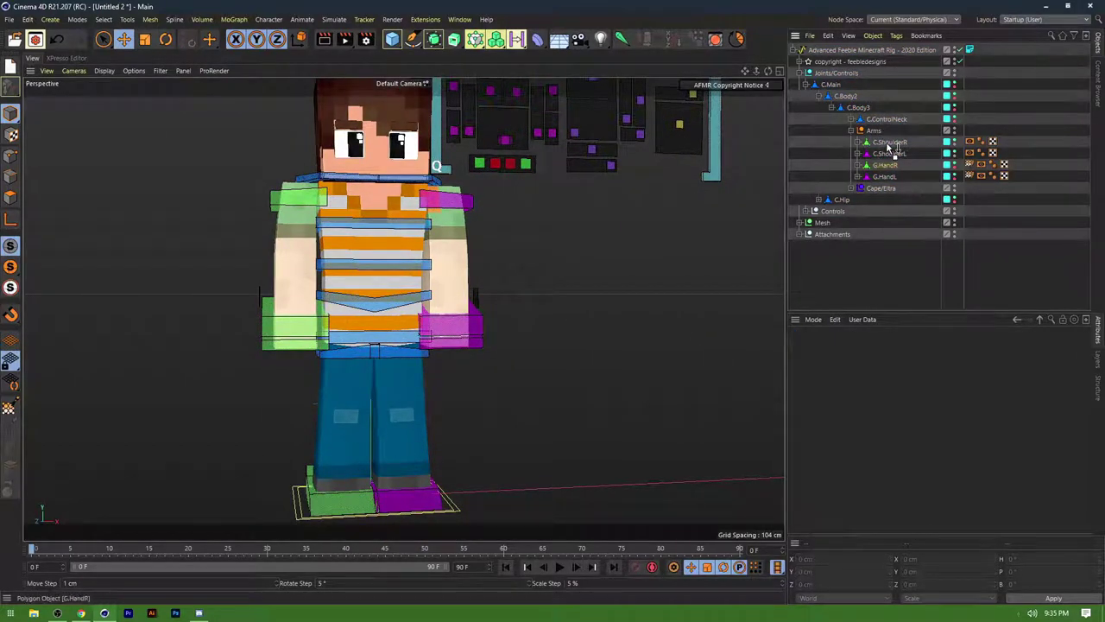
Nest G.HandR under C.ShoulderR and G.HandL under C.ShoulderL, and try moving the left hand control
left_click_drag(891, 149, 890, 183)
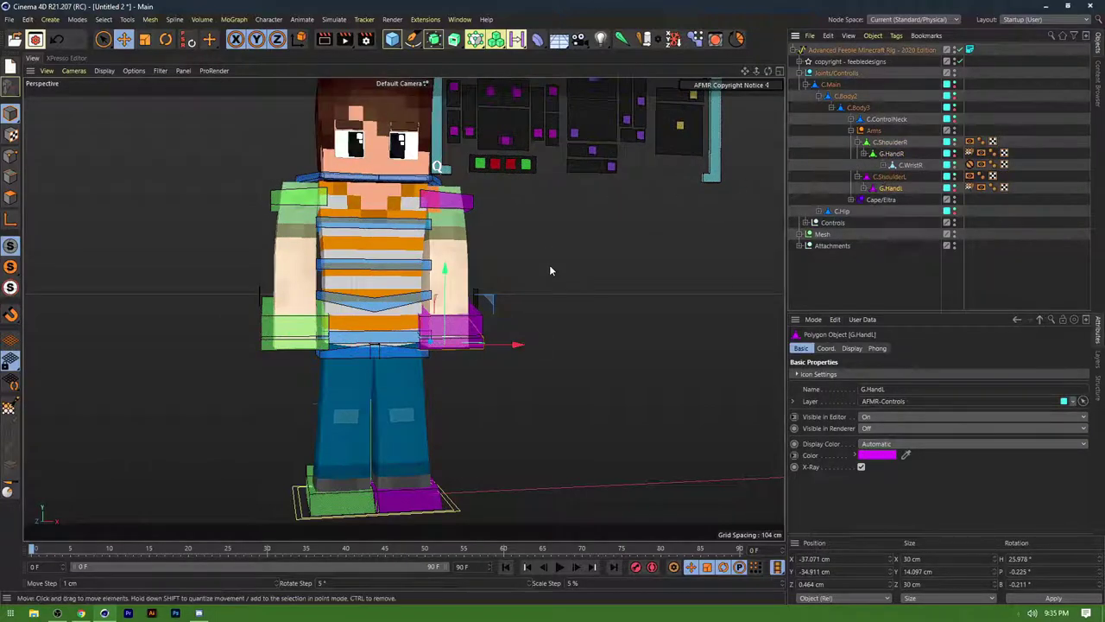
left_click(550, 269)
left_click(439, 346)
left_click_drag(440, 346, 469, 248)
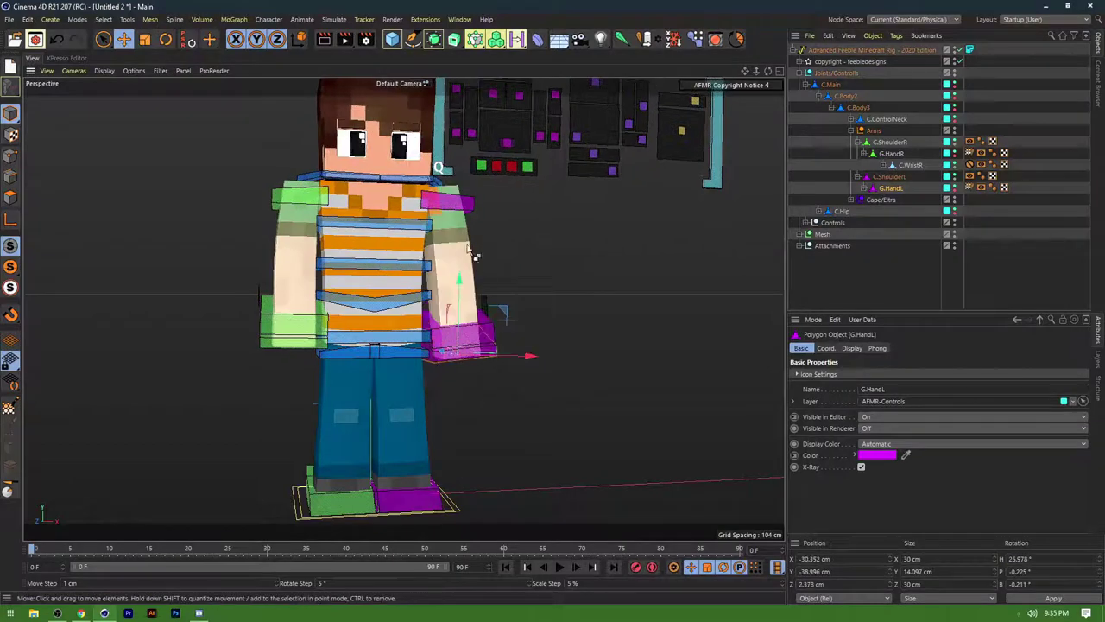
key("ctrl+z")
Try moving the C.ShoulderL control and rotate C.ShoulderR so the right arm swings up with its hand
left_click(452, 203)
left_click_drag(452, 203, 490, 215)
key("ctrl+z")
left_click(304, 197)
key("r")
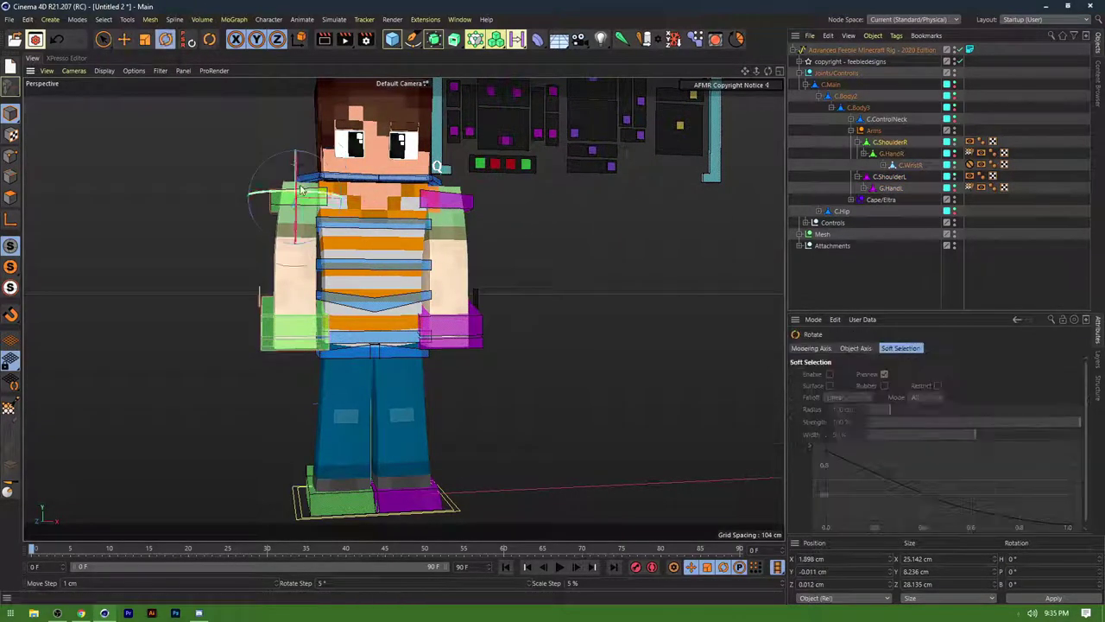
left_click_drag(301, 190, 377, 170)
left_click(219, 145)
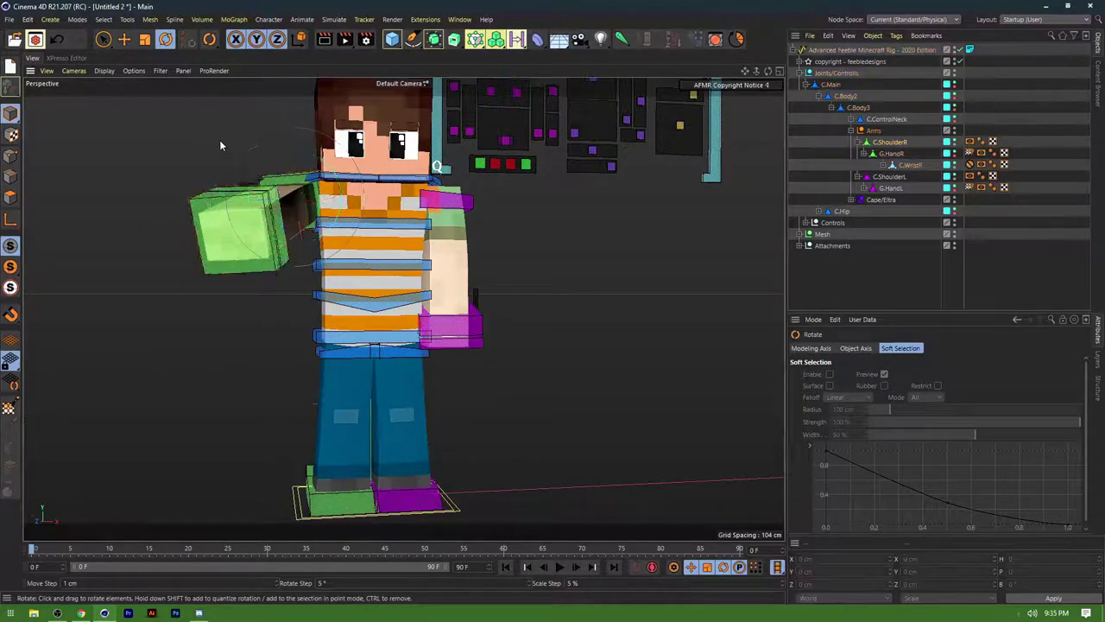
Undo the right shoulder rotation and the nesting of both hand controls, collapse C.ShoulderR and clear the selection
key("ctrl+z")
key("ctrl+z")
key("ctrl+z")
key("ctrl+z")
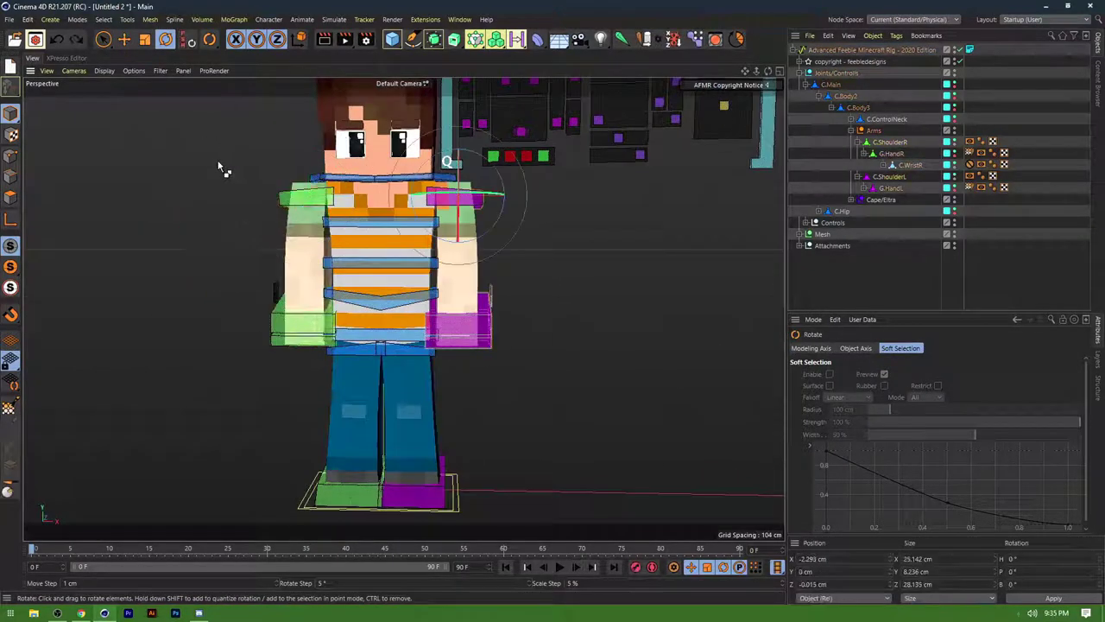
key("ctrl+z")
key("ctrl+z")
key("ctrl+z")
key("ctrl+z")
key("ctrl+z")
key("ctrl+z")
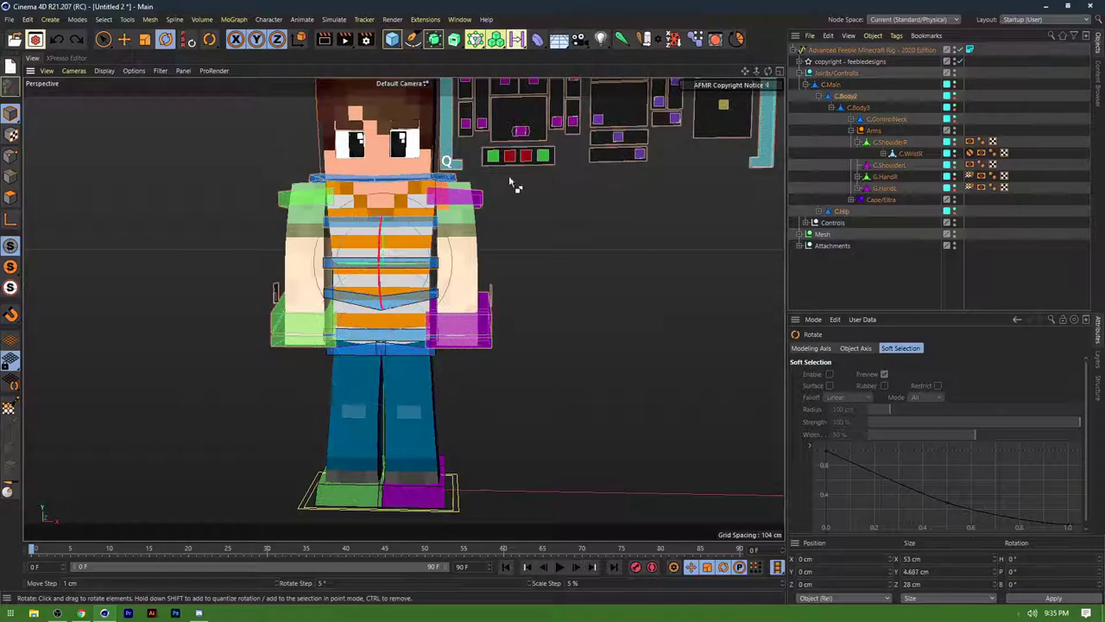
left_click(857, 143)
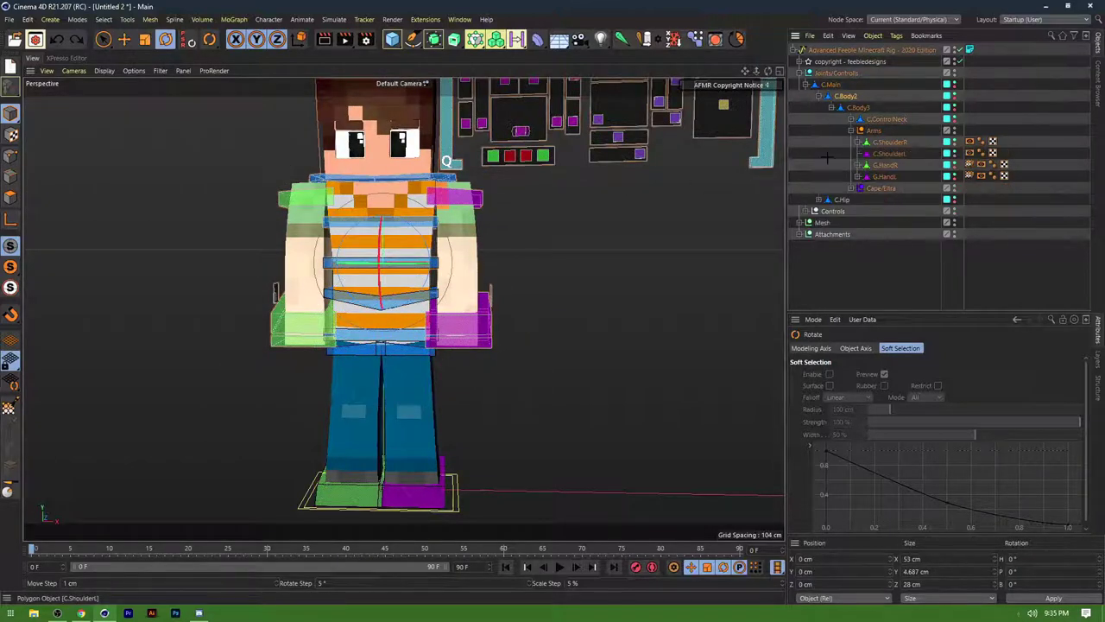
left_click(827, 157)
left_click_drag(466, 246, 691, 240, "alt")
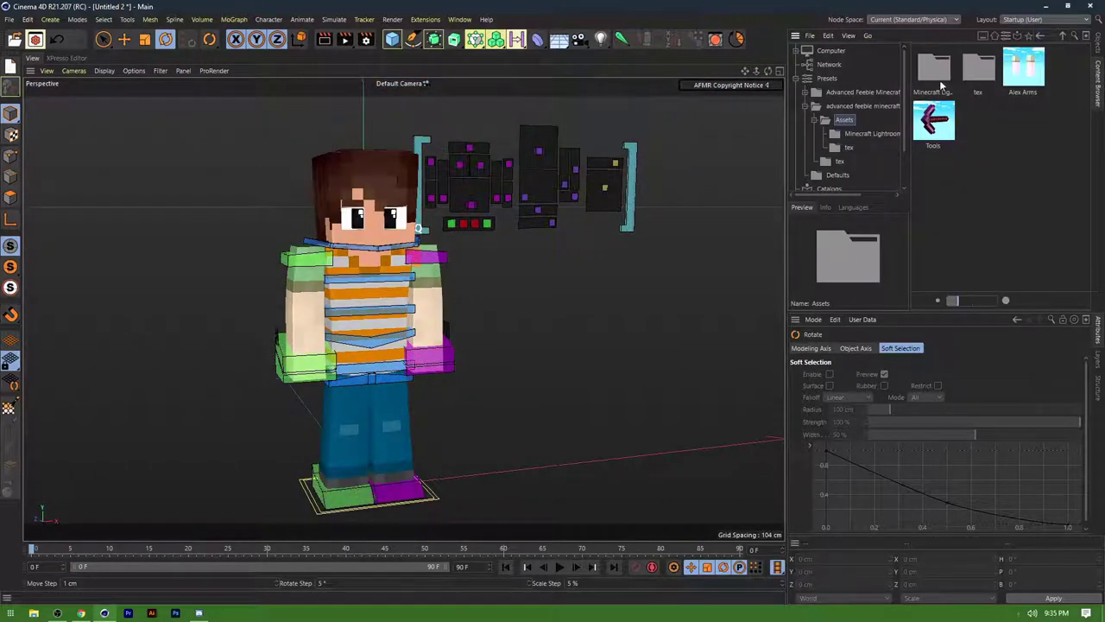
Load the LightRoom scene and the Render Settings preset from the Minecraft Lightroom assets, and return to the object list
double_click(936, 72)
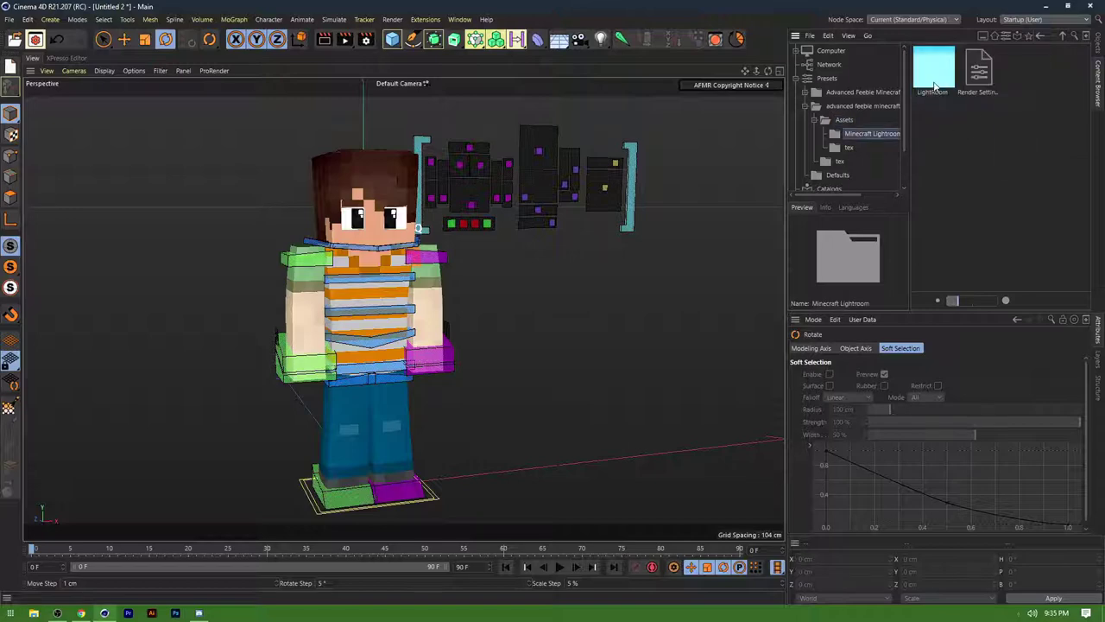
double_click(950, 69)
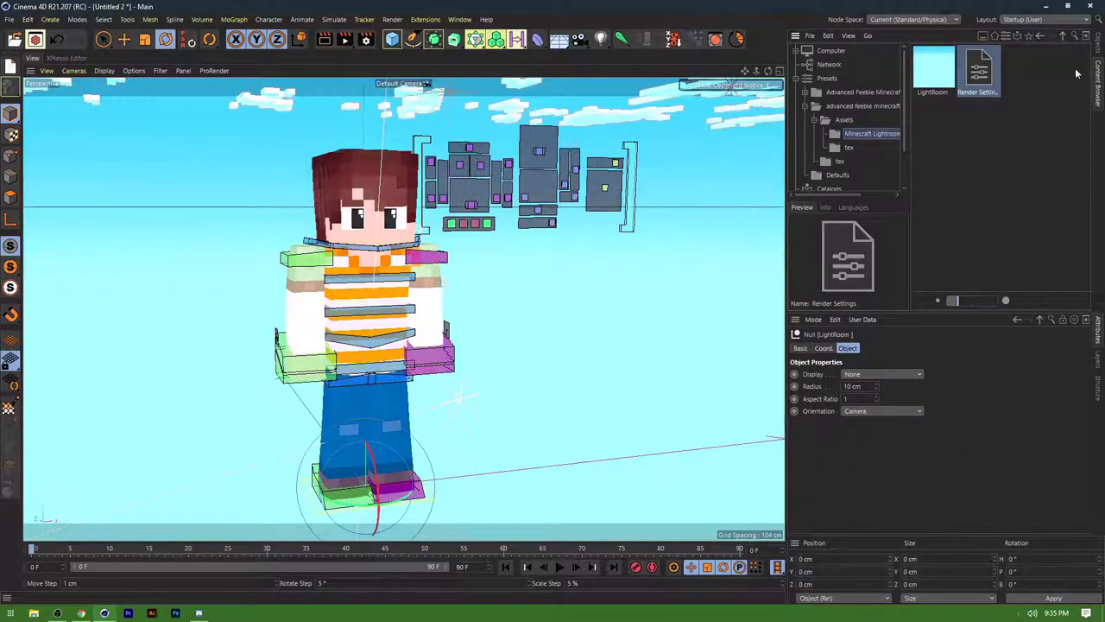
left_click(1098, 69)
Rotate the whole Advanced Feeble Minecraft Rig about its vertical axis to a heading of about -109°
left_click_drag(276, 304, 510, 279, "alt")
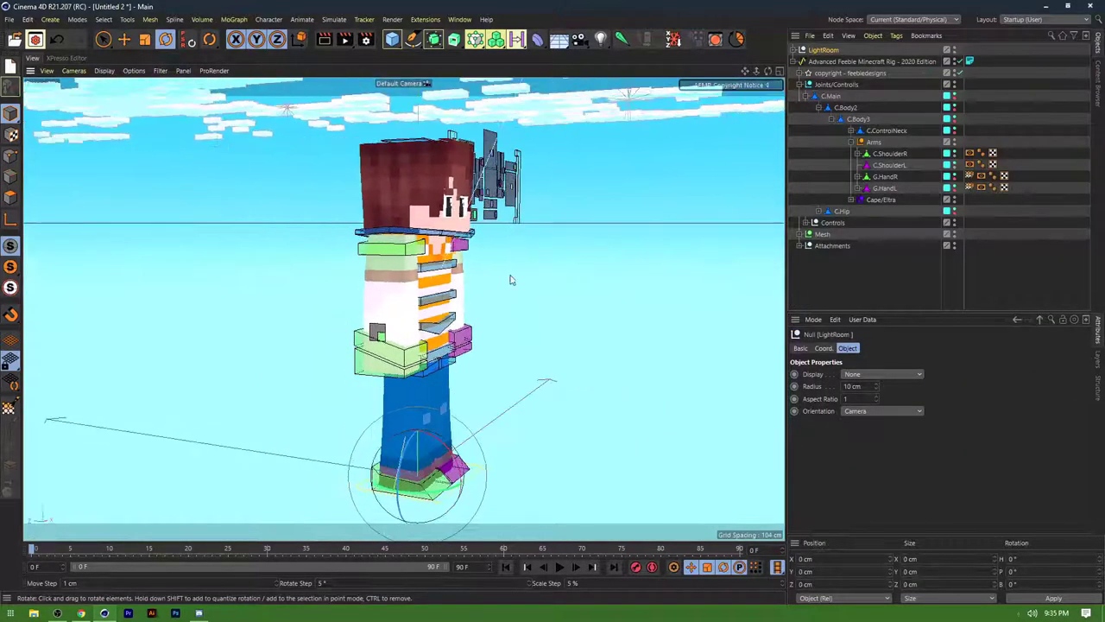
left_click(836, 64)
key("r")
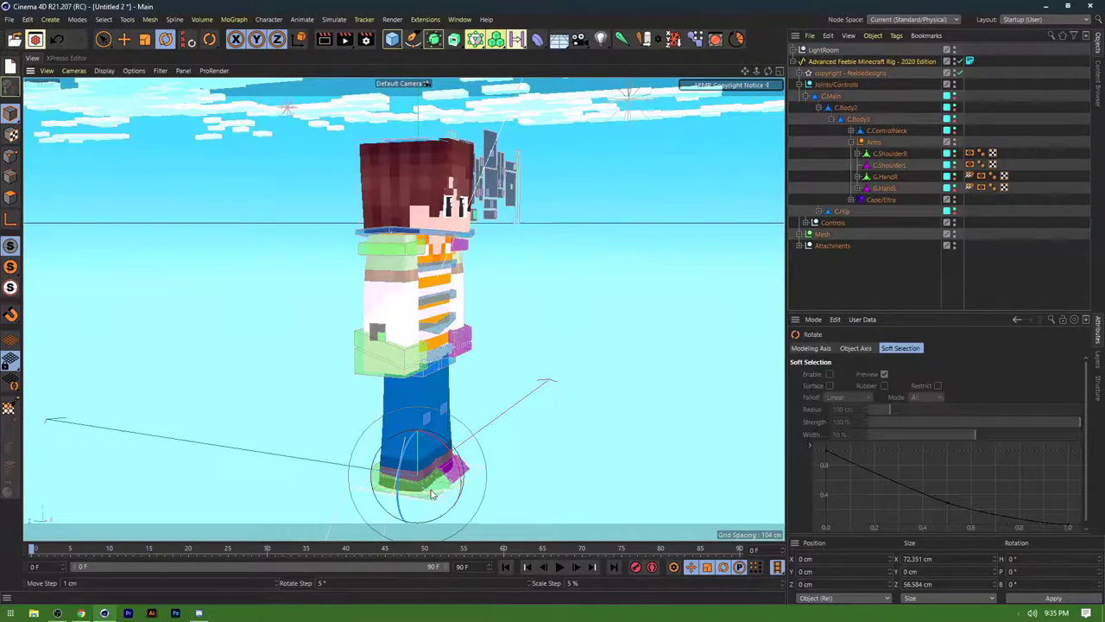
left_click_drag(428, 496, 233, 474)
Preview-render the full character against the cloudy sky in the active view, and dismiss the render
left_click_drag(289, 475, 425, 424, "alt")
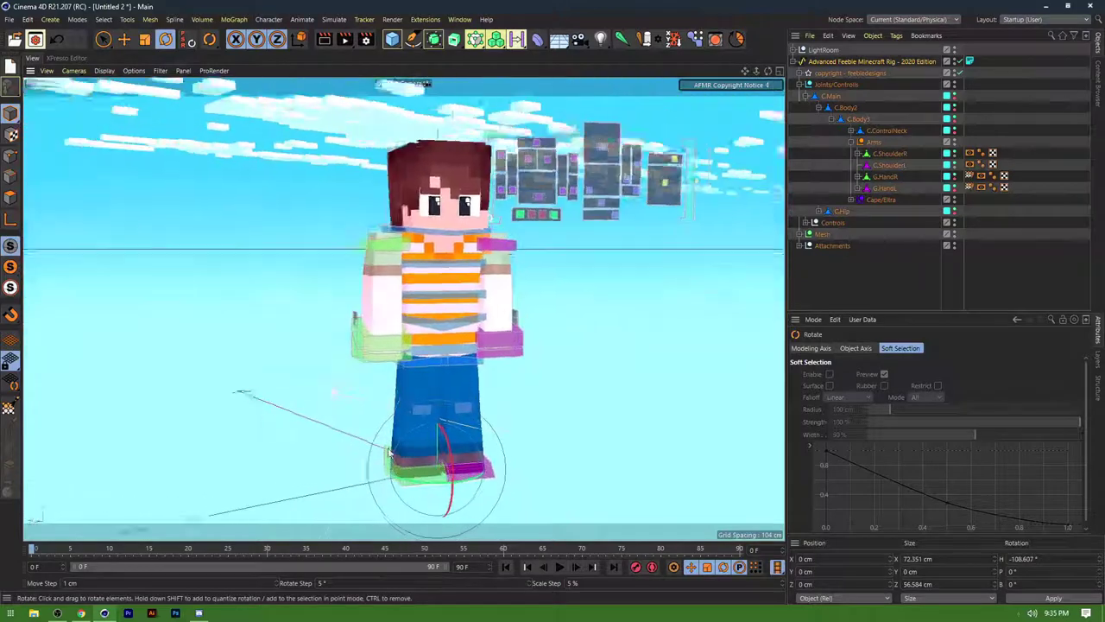
middle_click_drag(428, 402, 403, 444, "alt")
left_click_drag(402, 444, 413, 397, "alt")
middle_click_drag(439, 376, 444, 350, "alt")
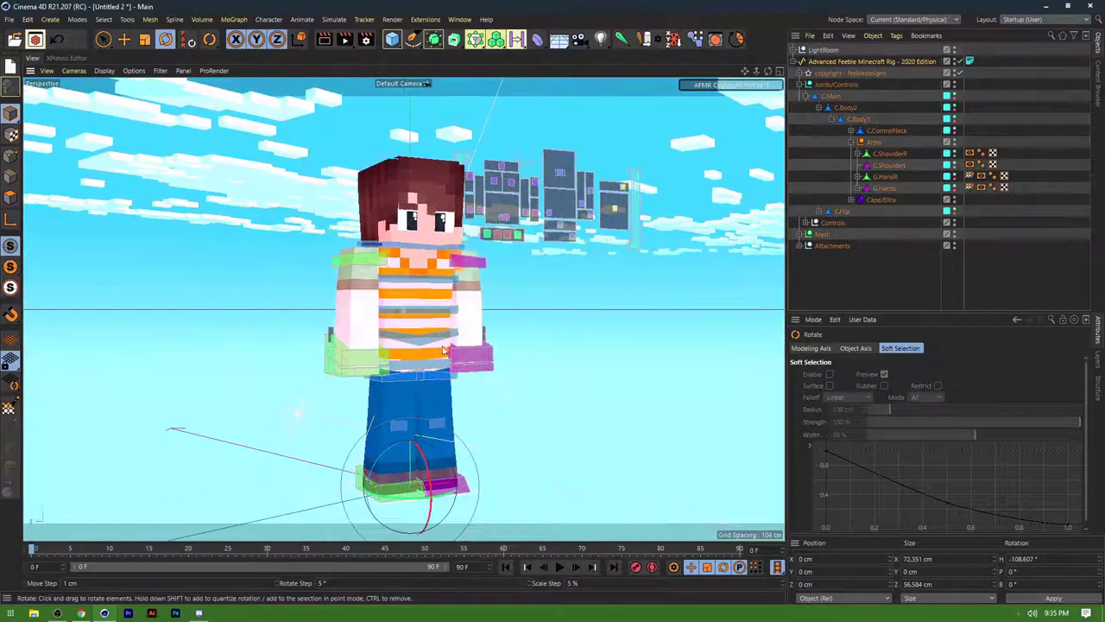
left_click(512, 243)
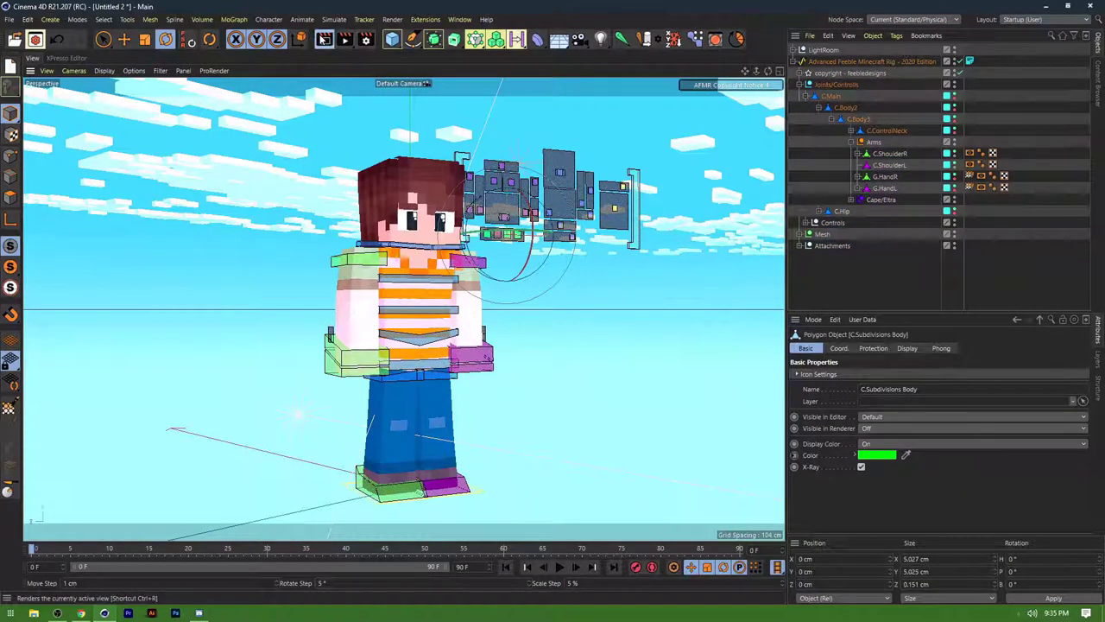
left_click(324, 40)
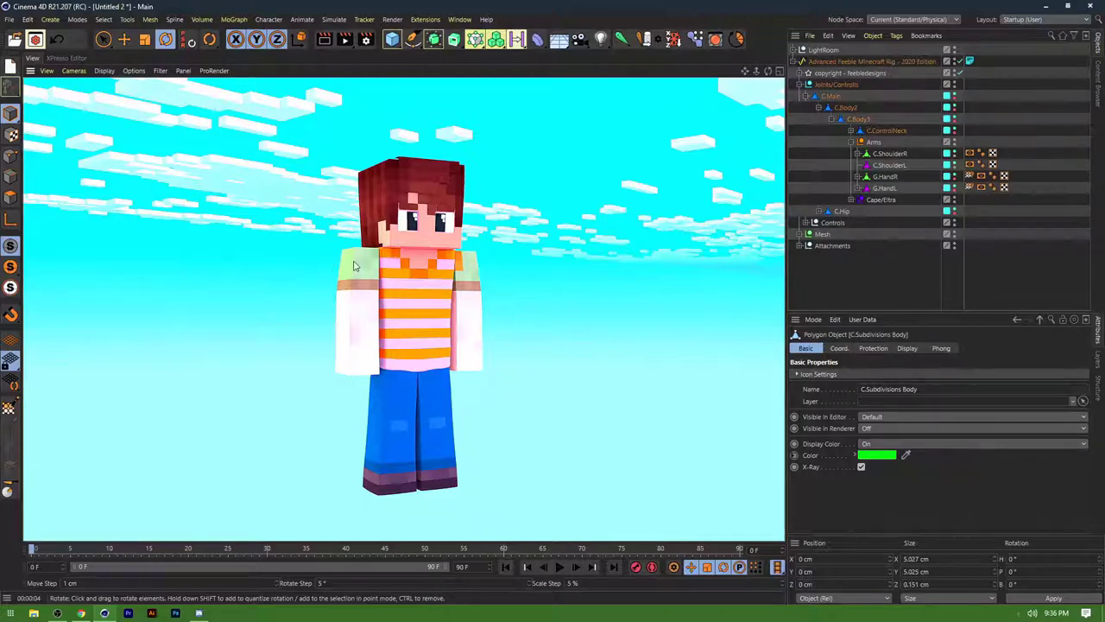
left_click(298, 312)
Preview-render a low-angle close-up of the character's head and torso in the active view, and dismiss it
scroll(298, 311, "up", 4)
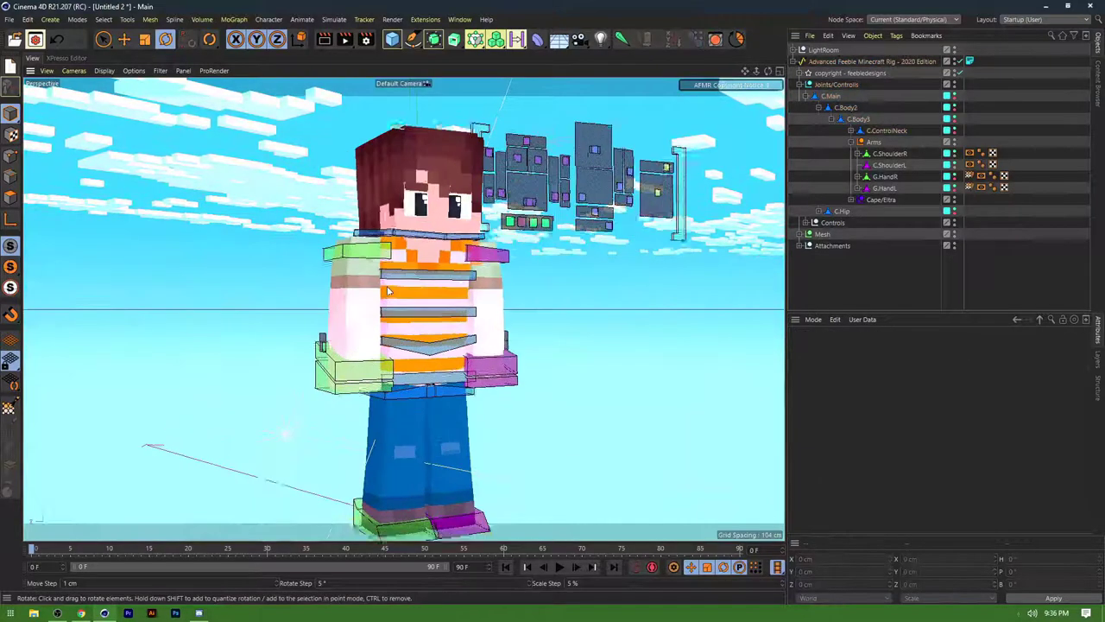
middle_click_drag(456, 199, 399, 285, "alt")
left_click_drag(398, 283, 373, 162, "alt")
key("ctrl+r")
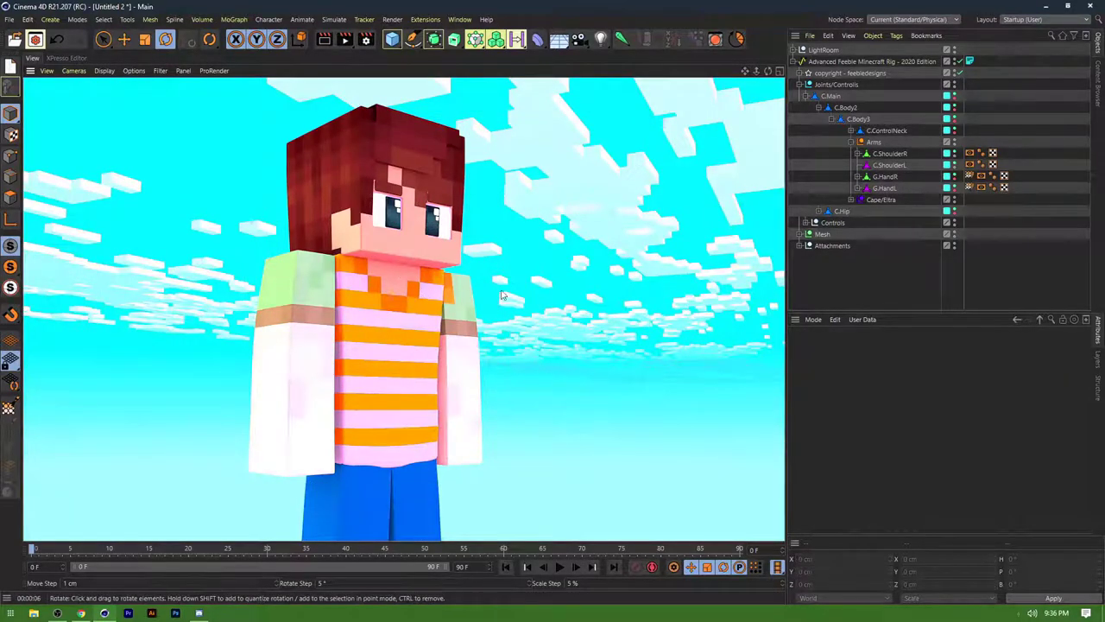
left_click(594, 297)
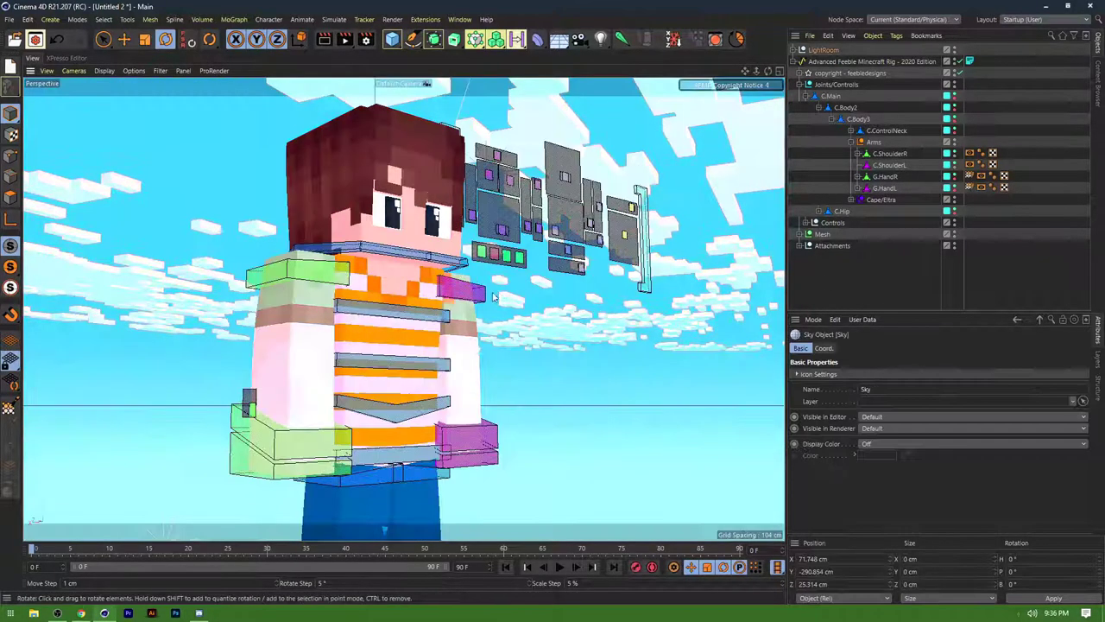
Render the close-up to the Picture Viewer and reposition the viewer window
left_click_drag(464, 294, 456, 311, "alt")
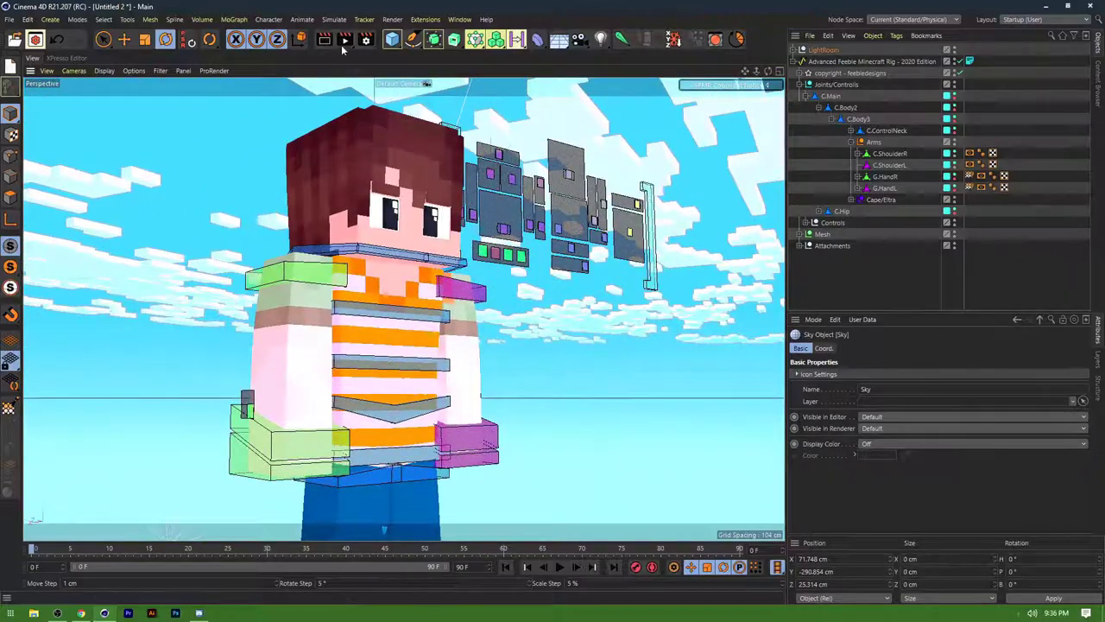
key("shift+r")
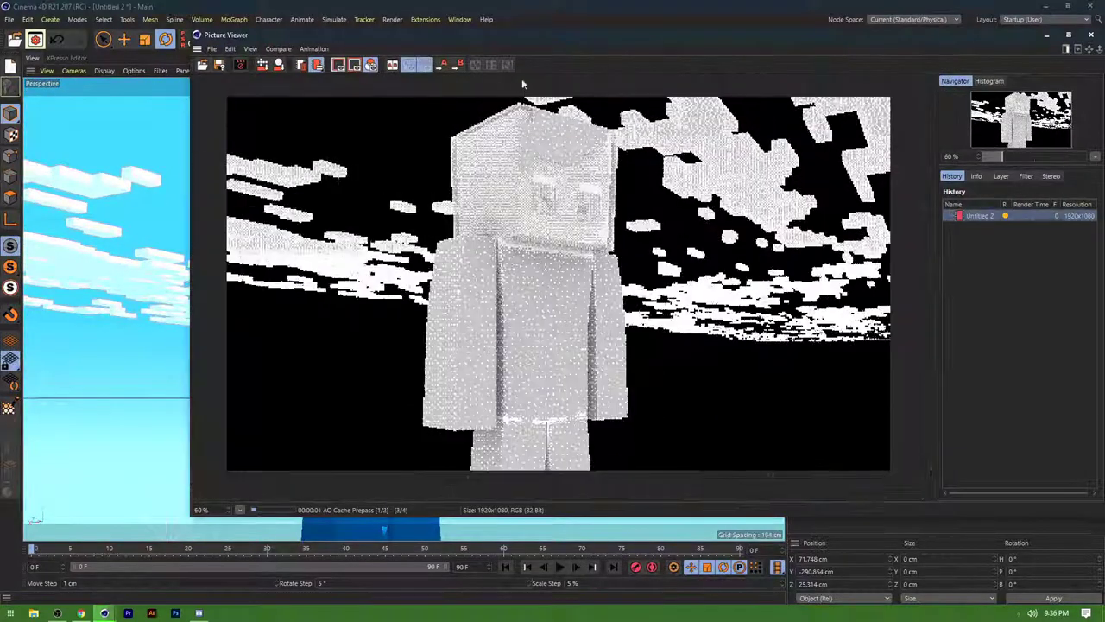
left_click_drag(532, 50, 390, 57)
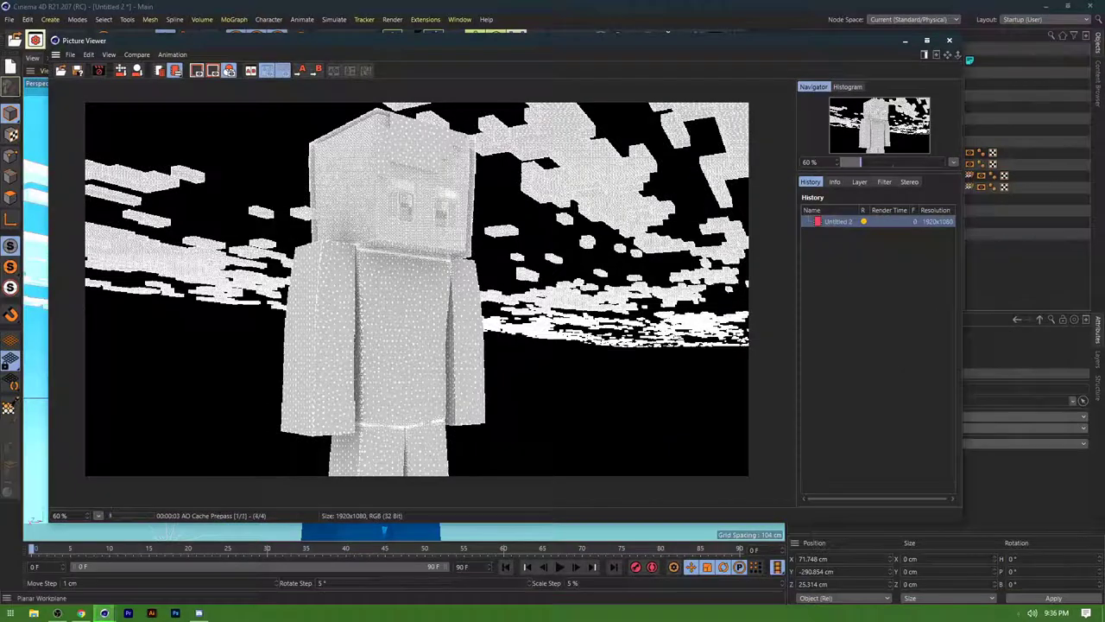